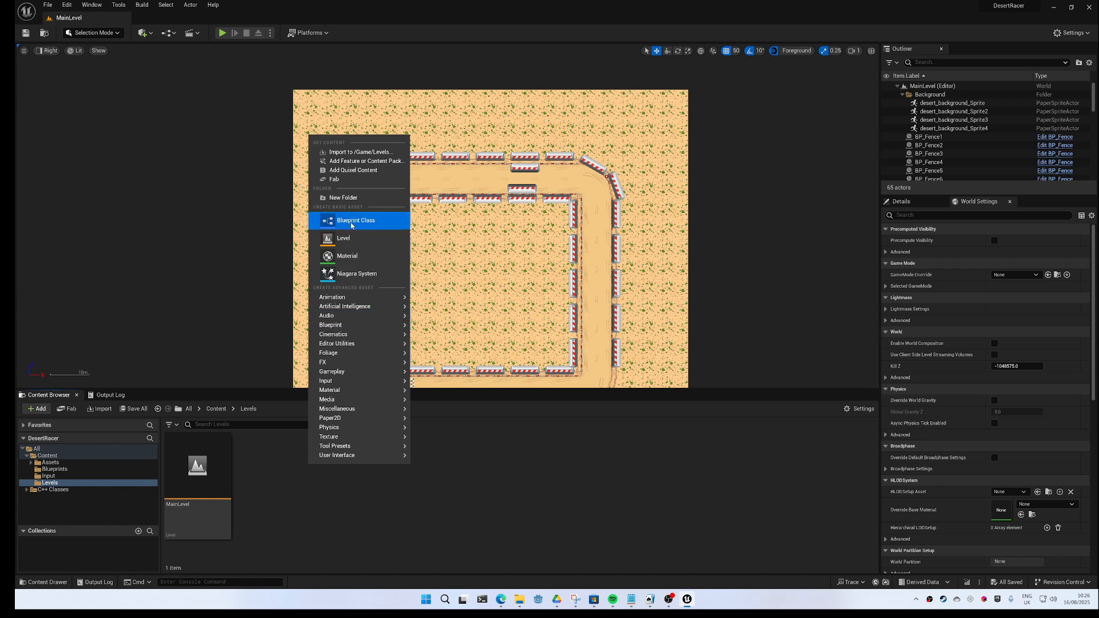
Create a new level named Title in the Levels folder and save it
{"action": "left_click", "coordinate": [343, 238]}
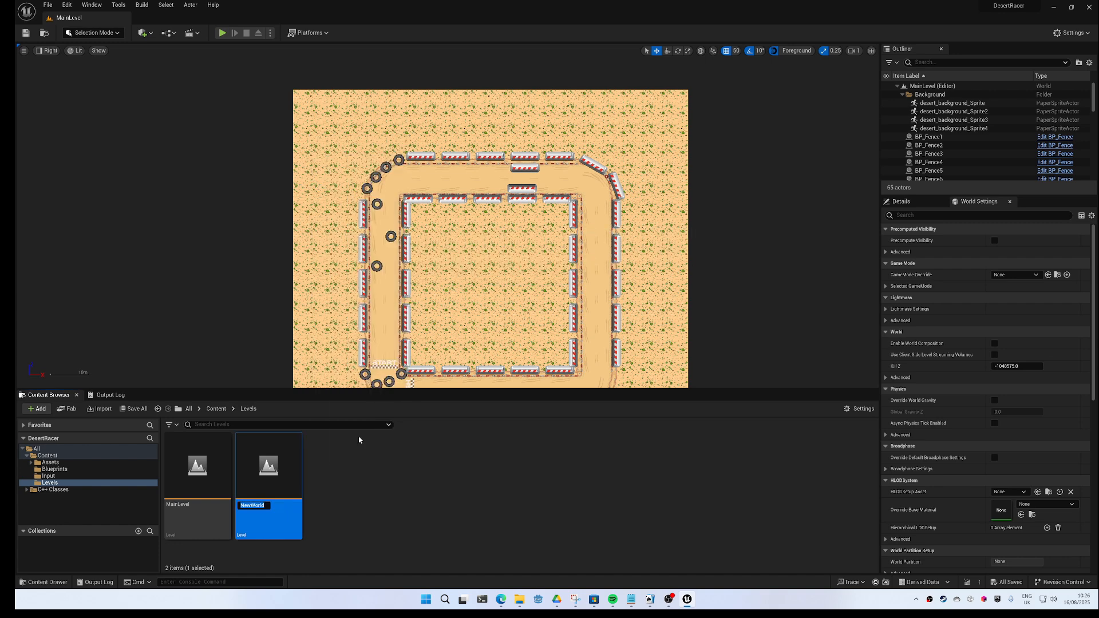
{"action": "type", "text": "Title"}
{"action": "key", "text": "Return"}
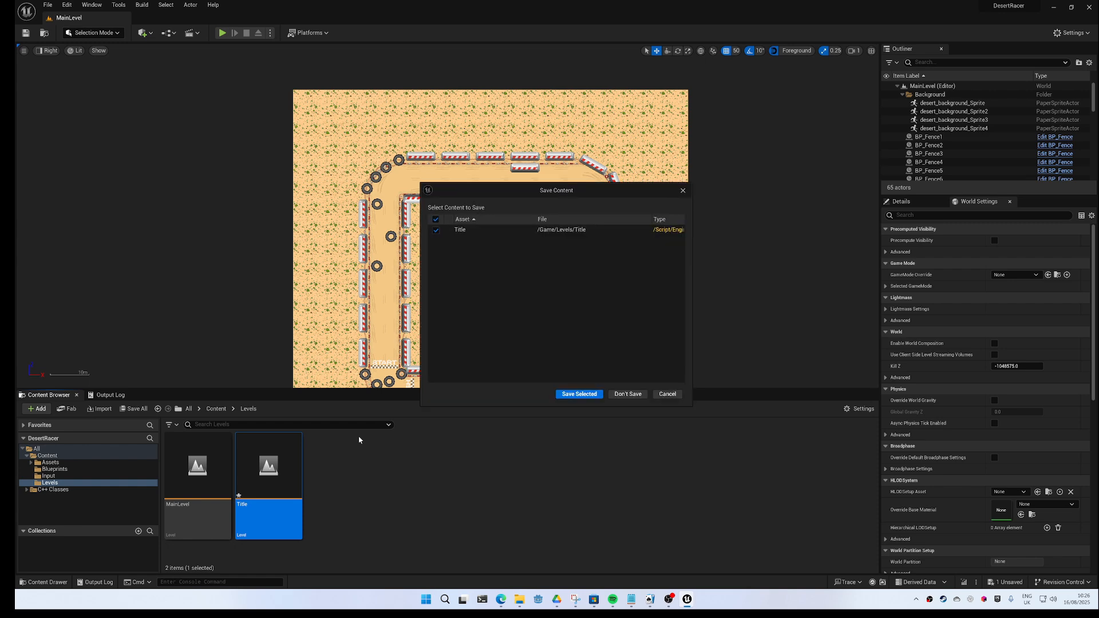
{"action": "left_click", "coordinate": [593, 395]}
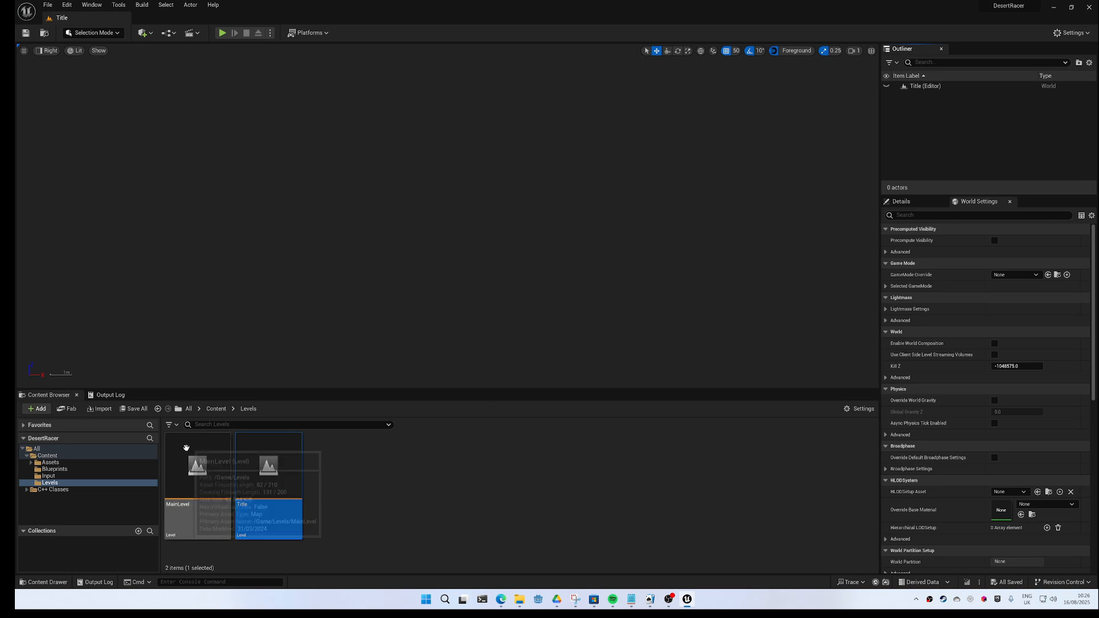
Create a folder named UI inside the Content folder and open it
{"action": "left_click", "coordinate": [47, 455]}
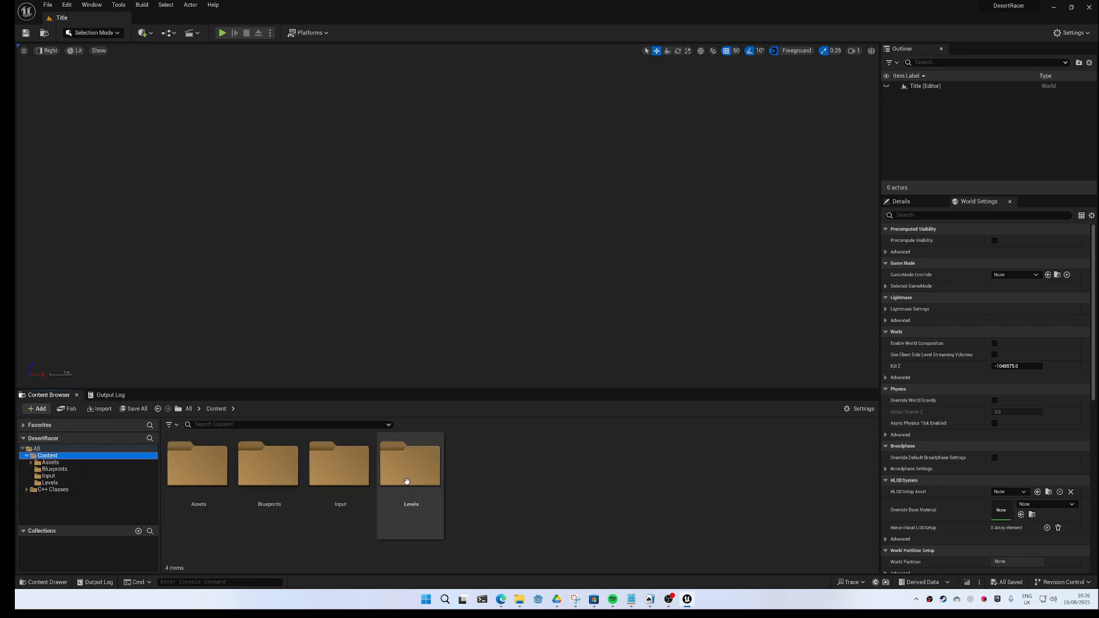
{"action": "right_click", "coordinate": [523, 485]}
{"action": "mouse_move", "coordinate": [573, 480]}
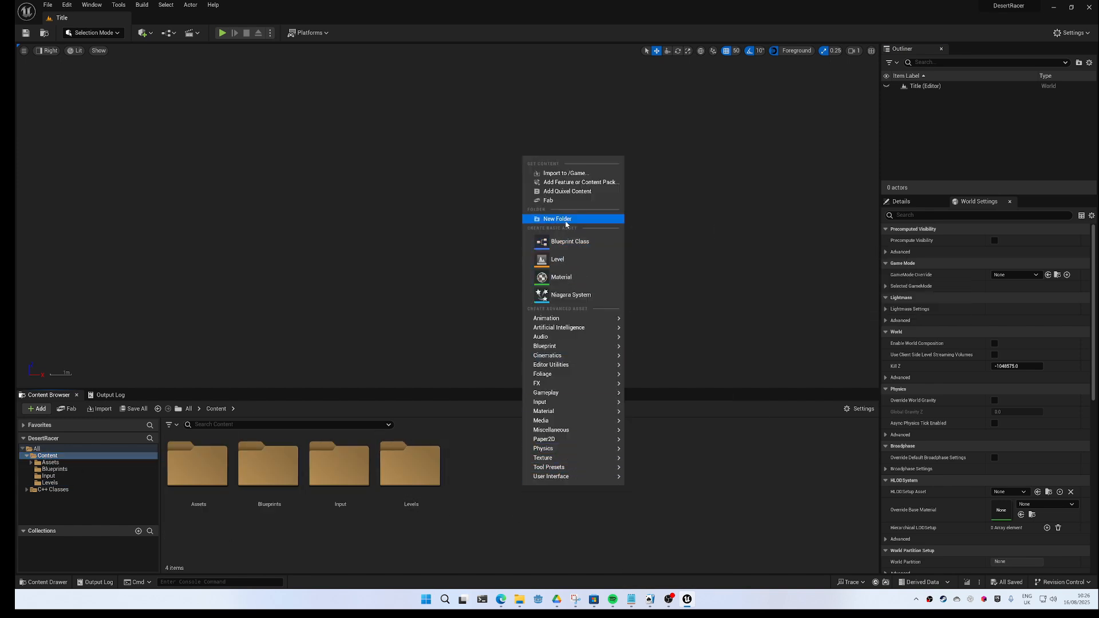
{"action": "left_click", "coordinate": [565, 221]}
{"action": "type", "text": "UI"}
{"action": "key", "text": "Return"}
{"action": "key", "text": "Return"}
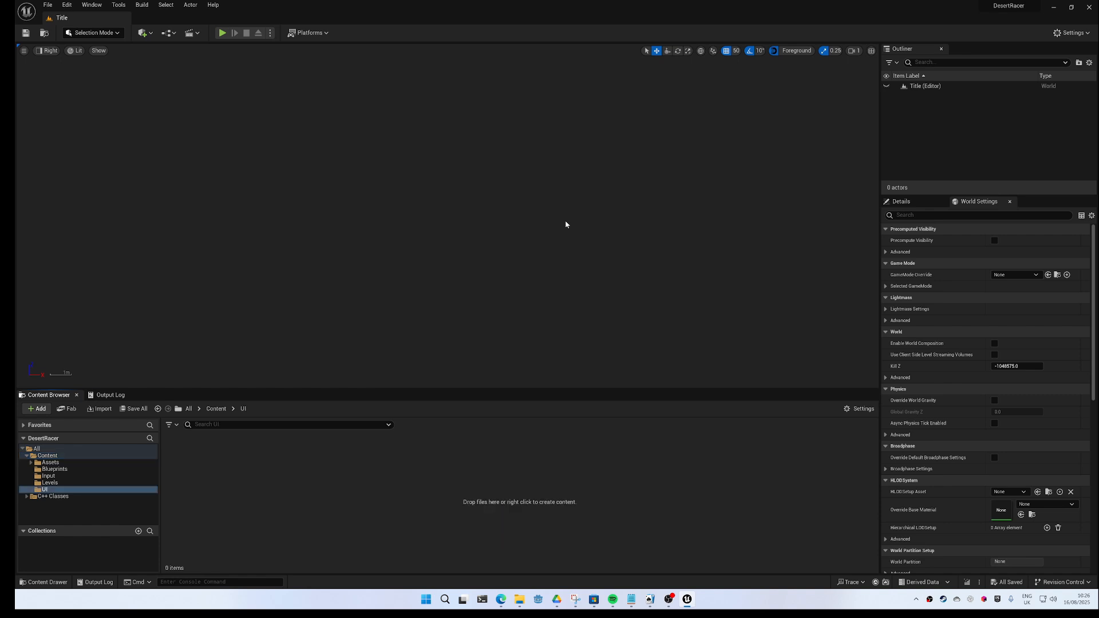
Create a Widget Blueprint with UserWidget as its parent class in the UI folder and name it WBP_Title
{"action": "right_click", "coordinate": [322, 465]}
{"action": "mouse_move", "coordinate": [385, 455]}
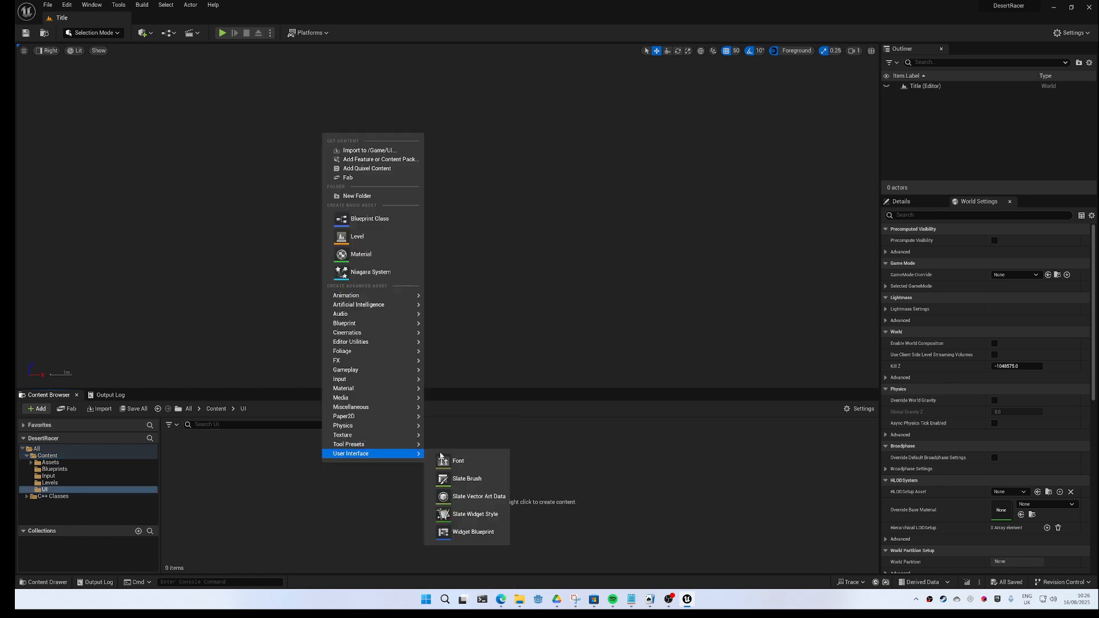
{"action": "left_click", "coordinate": [483, 531]}
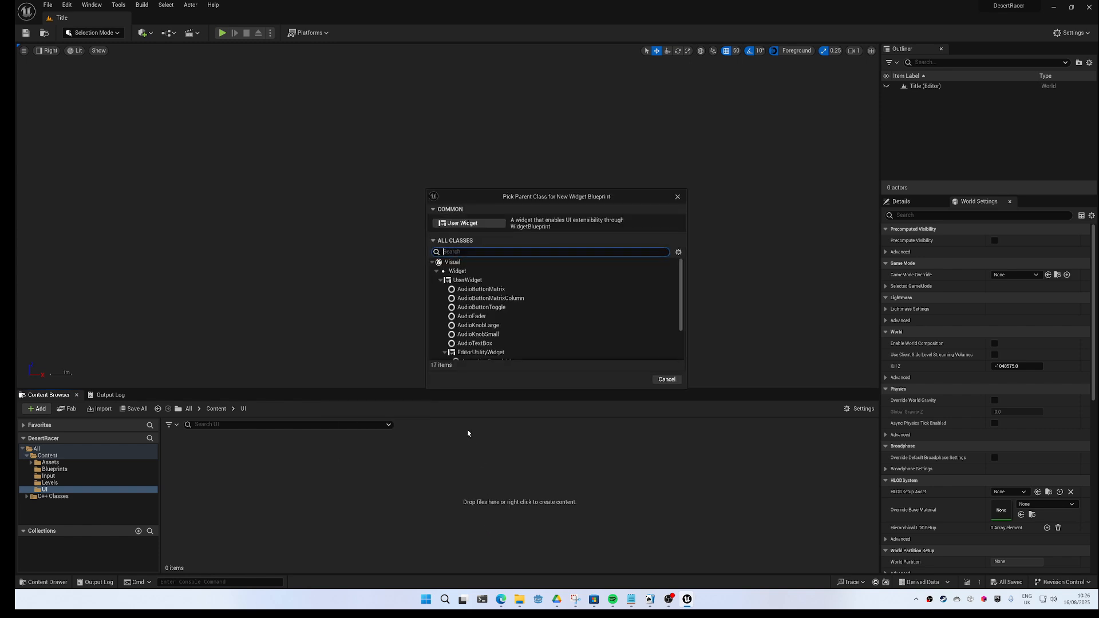
{"action": "left_click", "coordinate": [465, 280]}
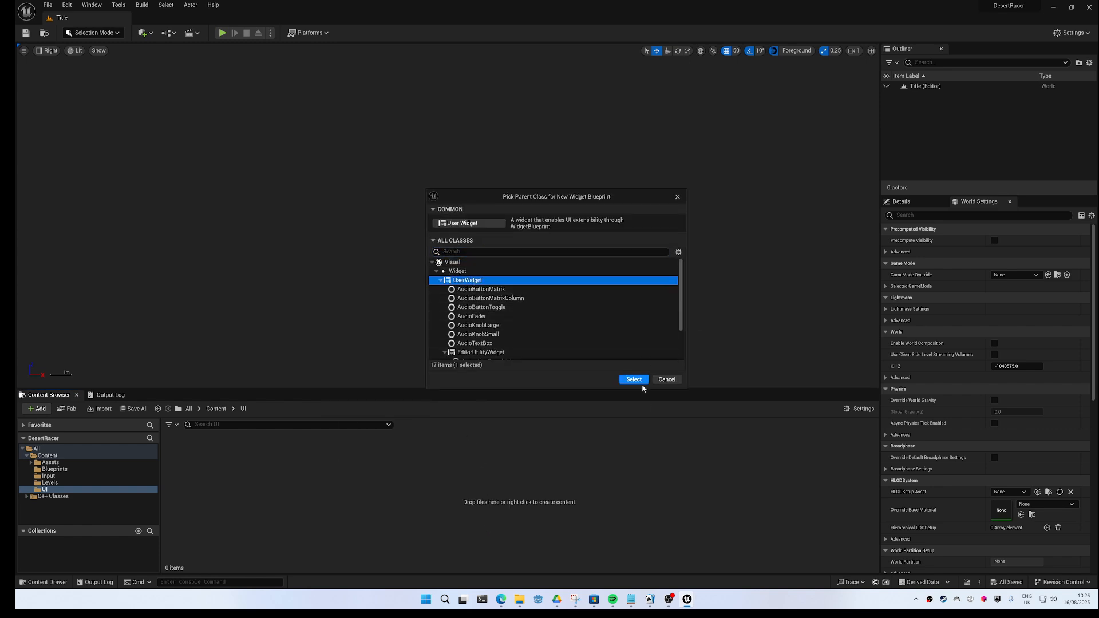
{"action": "left_click", "coordinate": [633, 379]}
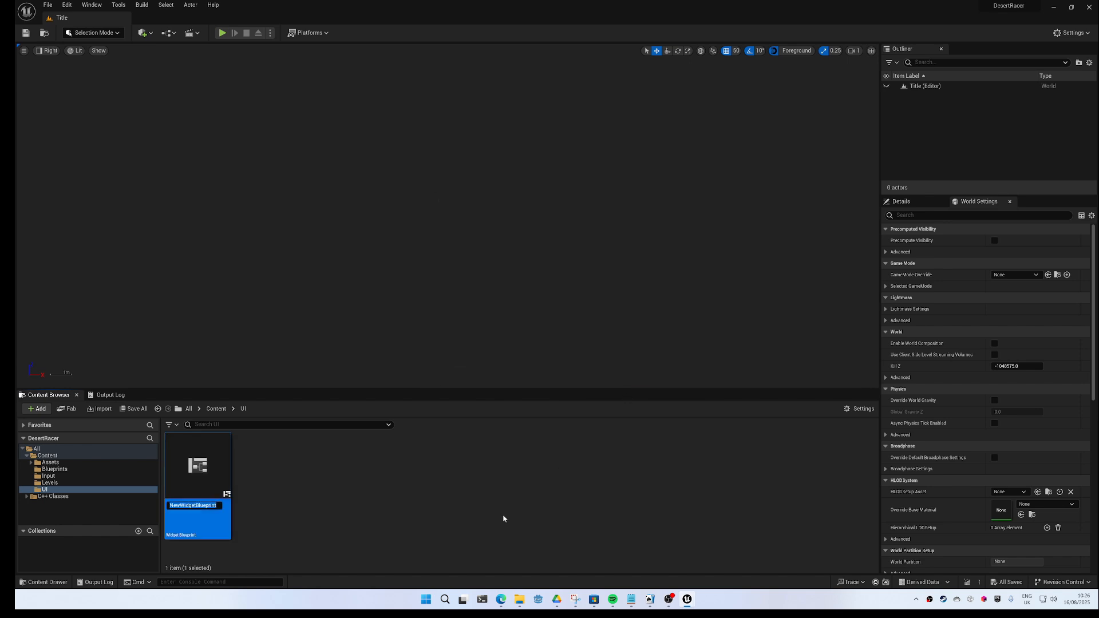
{"action": "type", "text": "WBP_Title"}
{"action": "key", "text": "Return"}
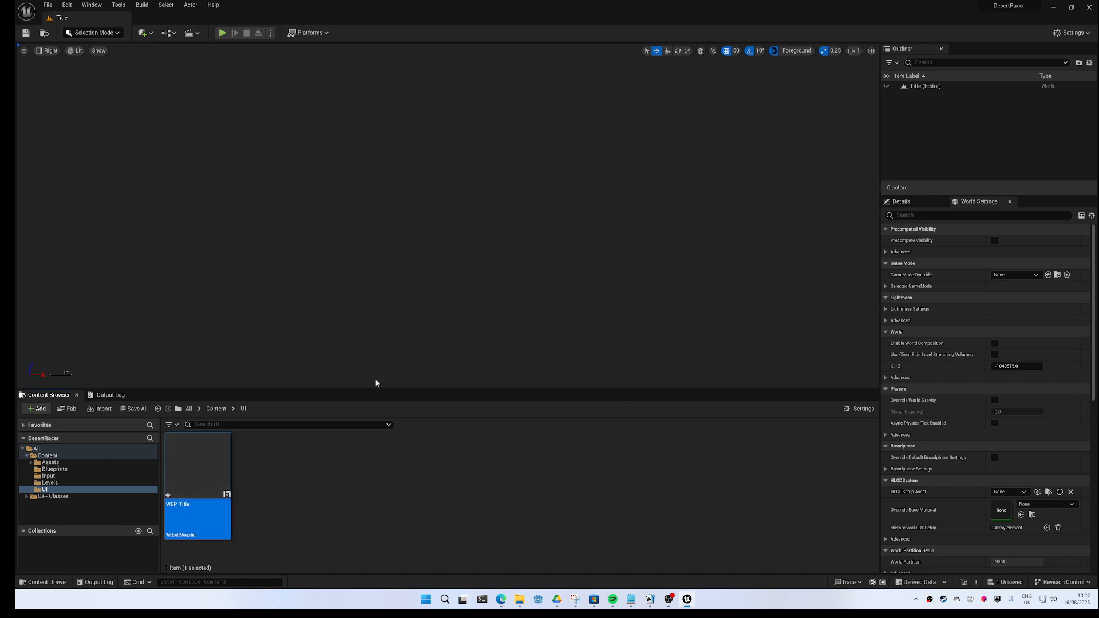
Open the WBP_Title widget for editing and add a Grid Panel as its root
{"action": "double_click", "coordinate": [189, 485]}
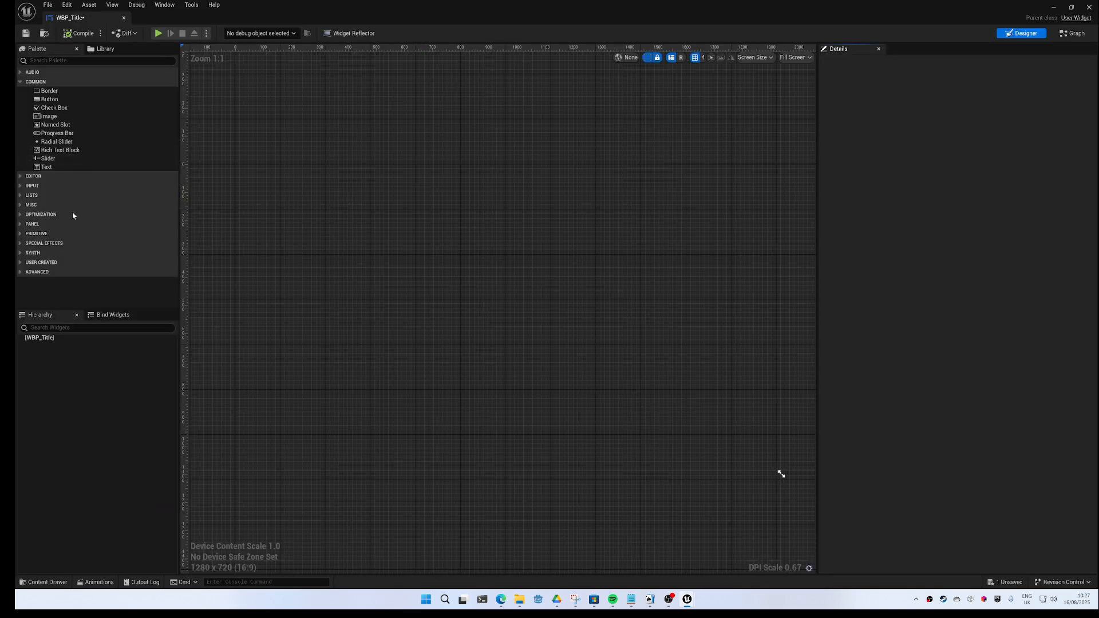
{"action": "left_click", "coordinate": [63, 61]}
{"action": "type", "text": "gri"}
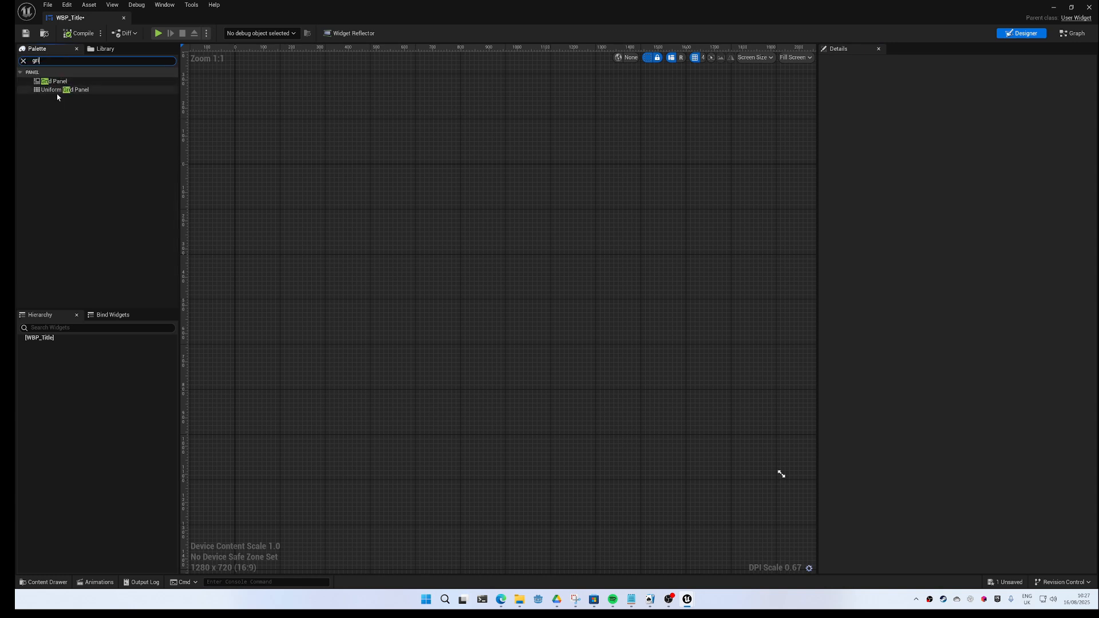
{"action": "left_click_drag", "start_coordinate": [58, 81], "coordinate": [40, 341]}
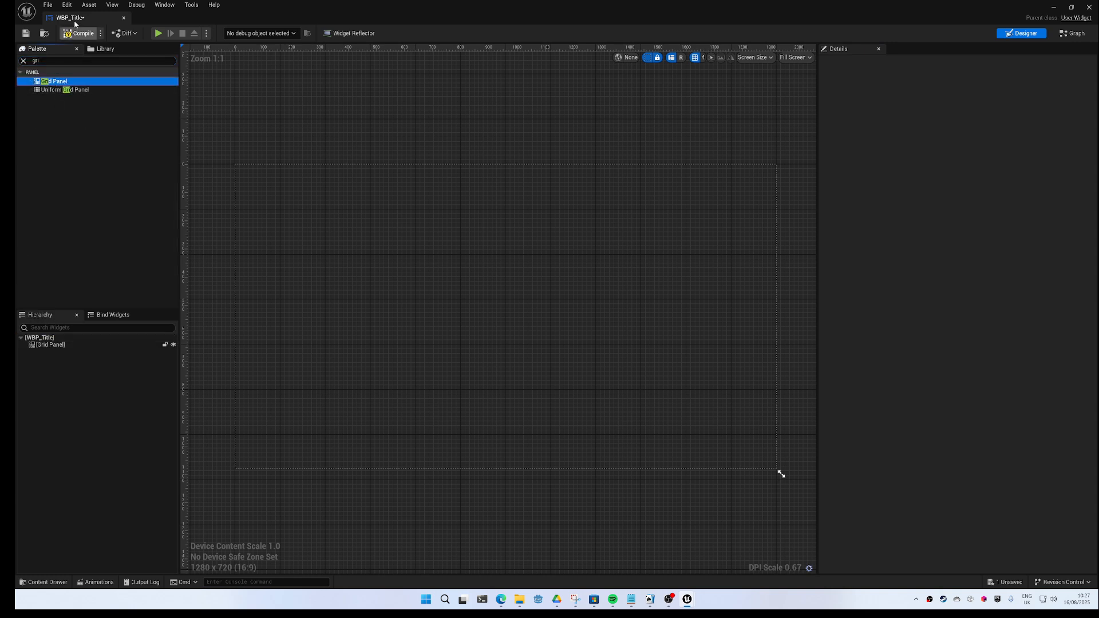
Add two Text widgets inside the Grid Panel
{"action": "left_click", "coordinate": [36, 61]}
{"action": "type", "text": "T"}
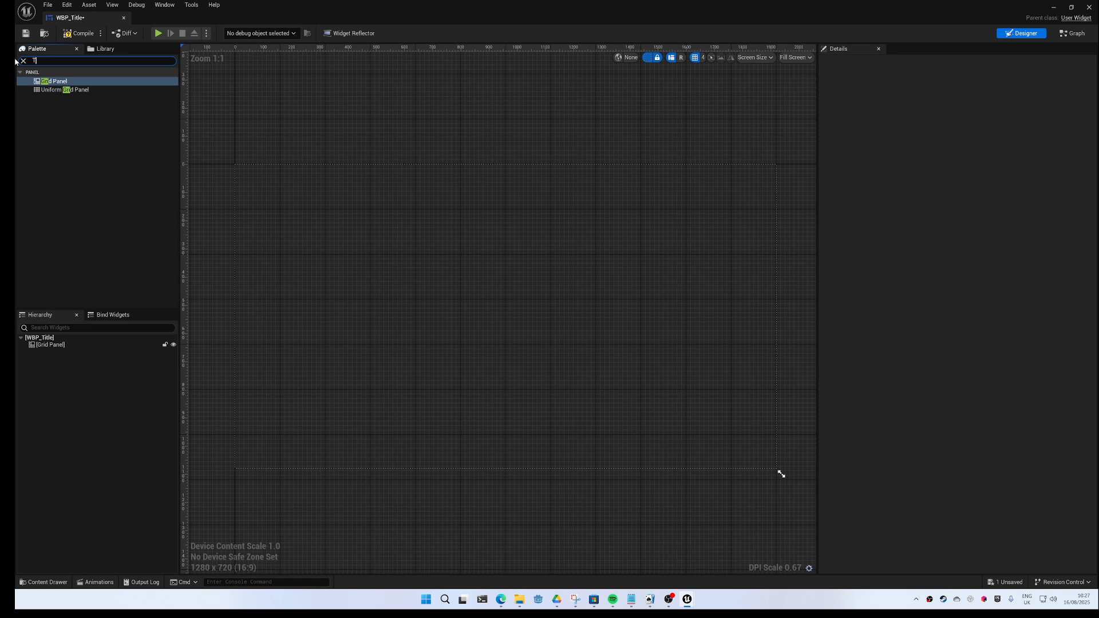
{"action": "type", "text": "ext"}
{"action": "left_click_drag", "start_coordinate": [46, 90], "coordinate": [54, 346]}
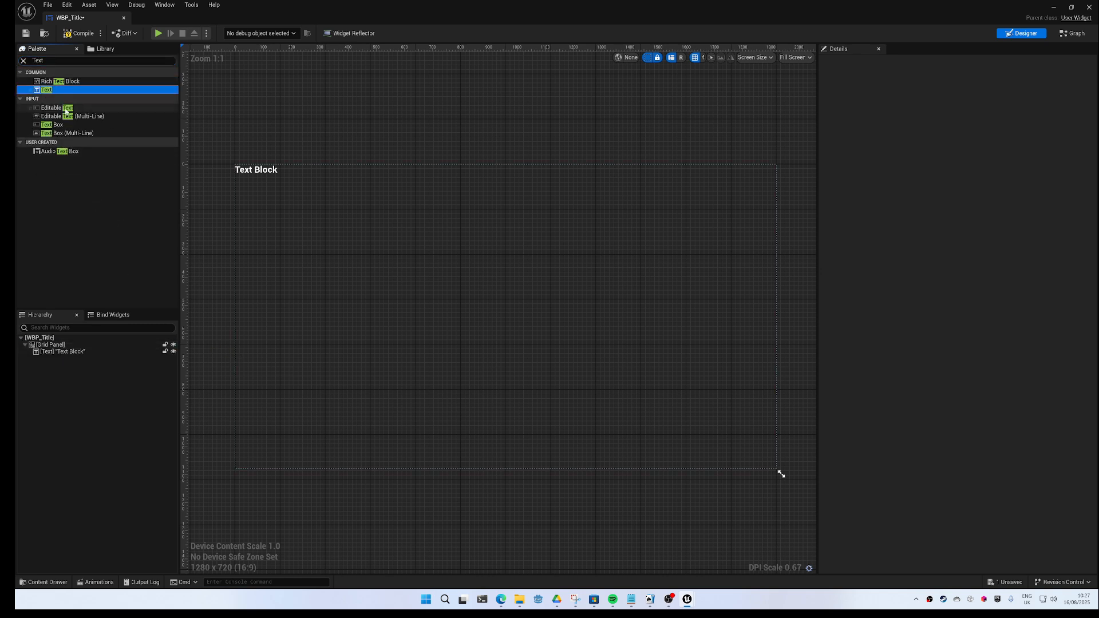
{"action": "left_click_drag", "start_coordinate": [78, 190], "coordinate": [51, 347]}
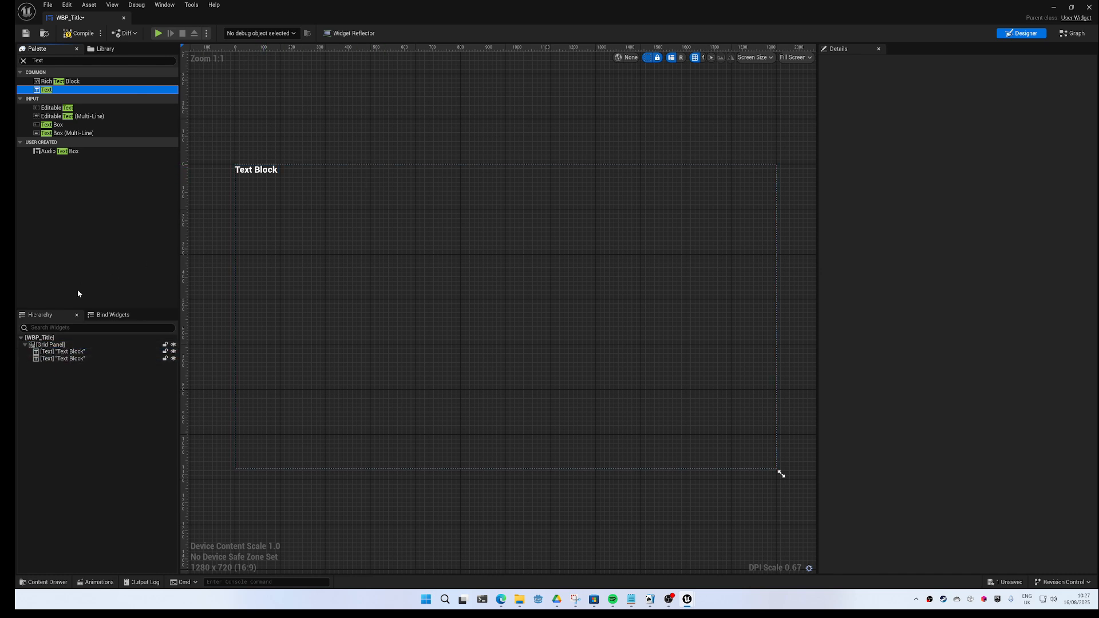
Try to move the second text block freely toward the middle of the layout
{"action": "left_click", "coordinate": [64, 358]}
{"action": "left_click_drag", "start_coordinate": [266, 170], "coordinate": [515, 368]}
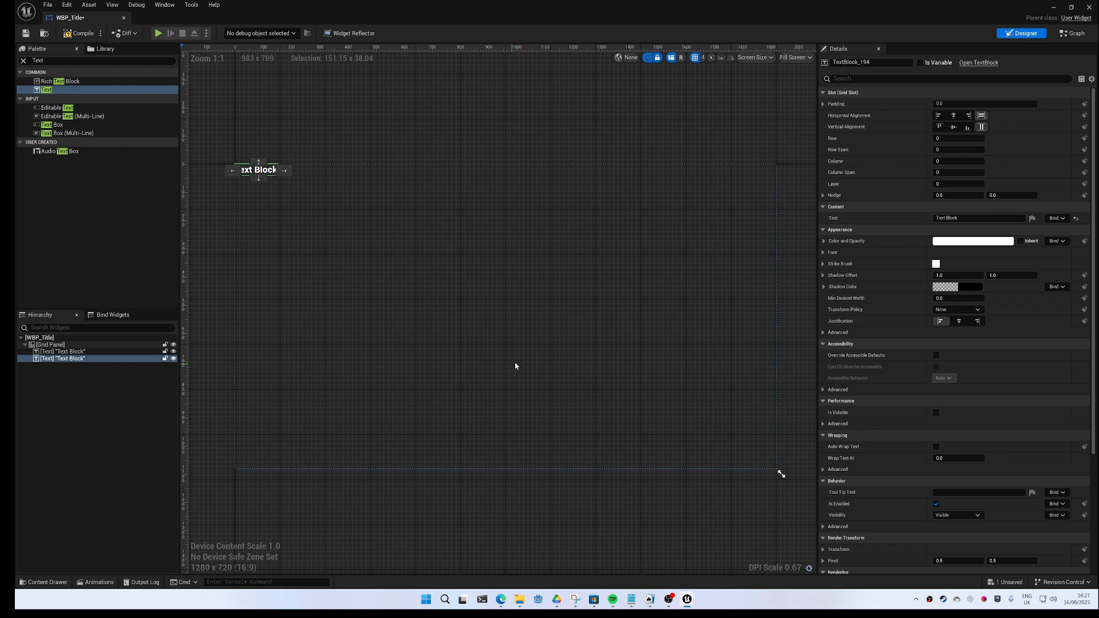
{"action": "left_click_drag", "start_coordinate": [273, 176], "coordinate": [449, 319]}
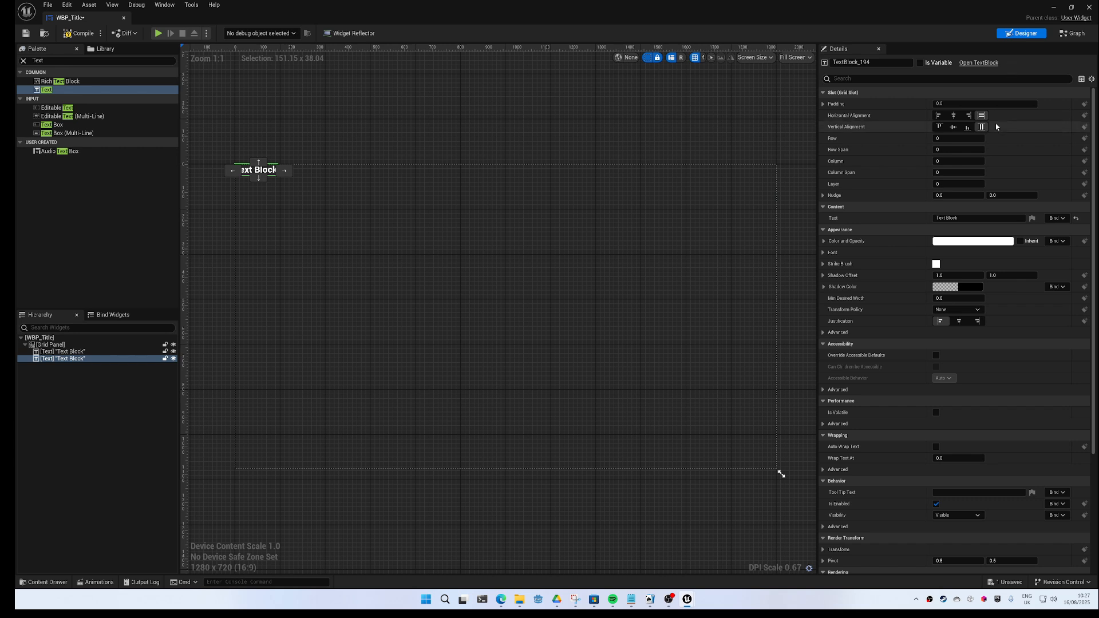
Rename the first text block in the widget hierarchy as Title
{"action": "left_click", "coordinate": [60, 352]}
{"action": "left_click", "coordinate": [62, 353]}
{"action": "type", "text": "Title"}
{"action": "key", "text": "Return"}
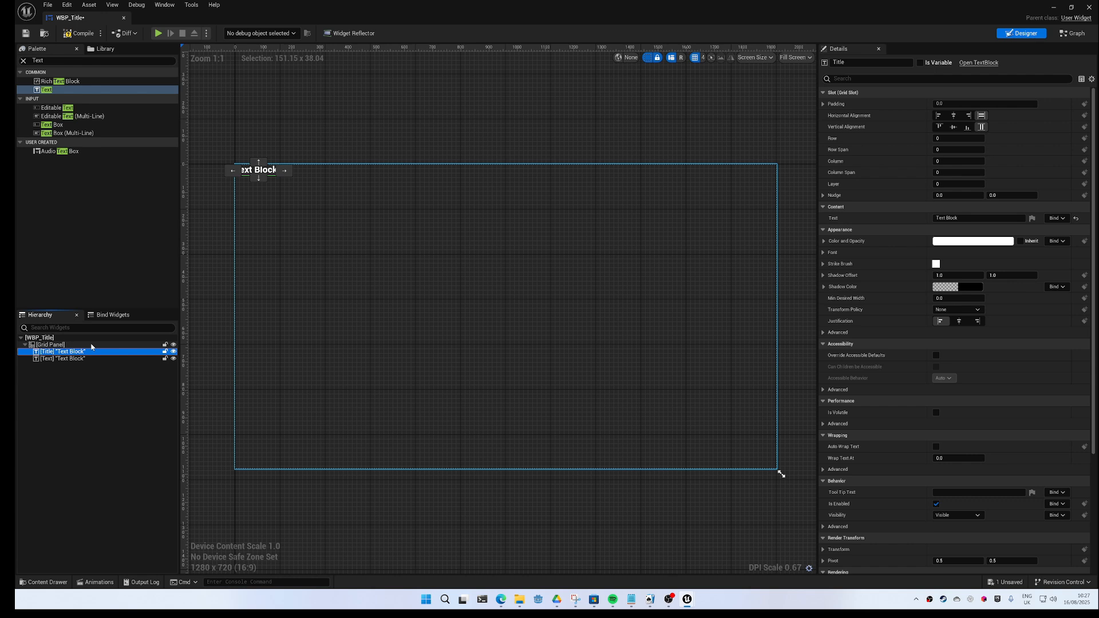
Set the Title block's text to Desert Racer and centre its horizontal alignment and justification
{"action": "left_click", "coordinate": [967, 218]}
{"action": "type", "text": "Desert Racer"}
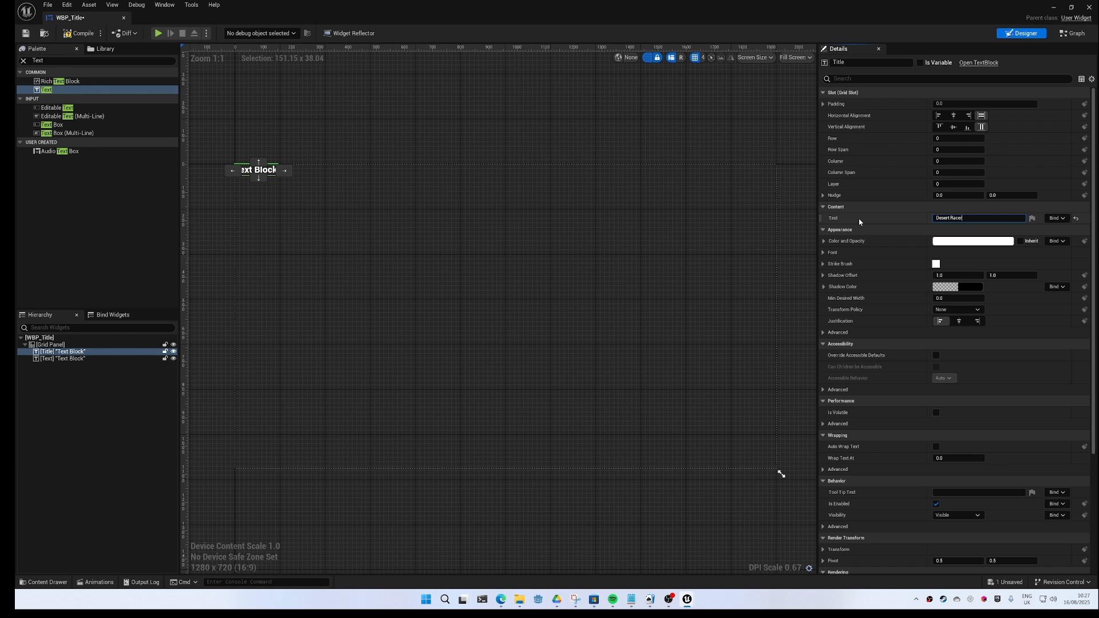
{"action": "key", "text": "Return"}
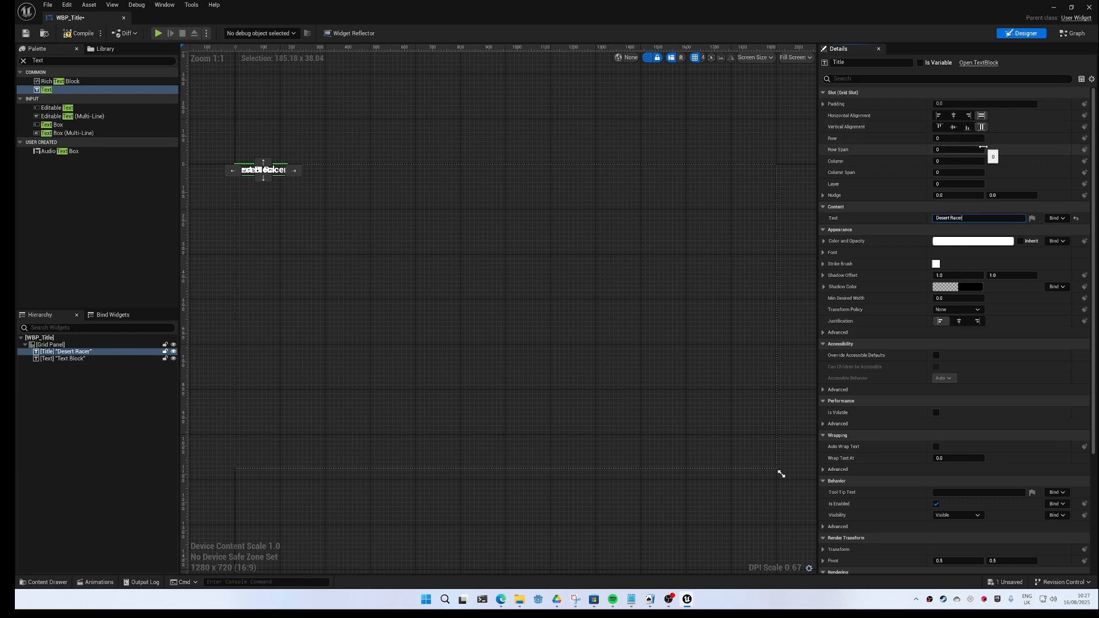
{"action": "left_click", "coordinate": [953, 116]}
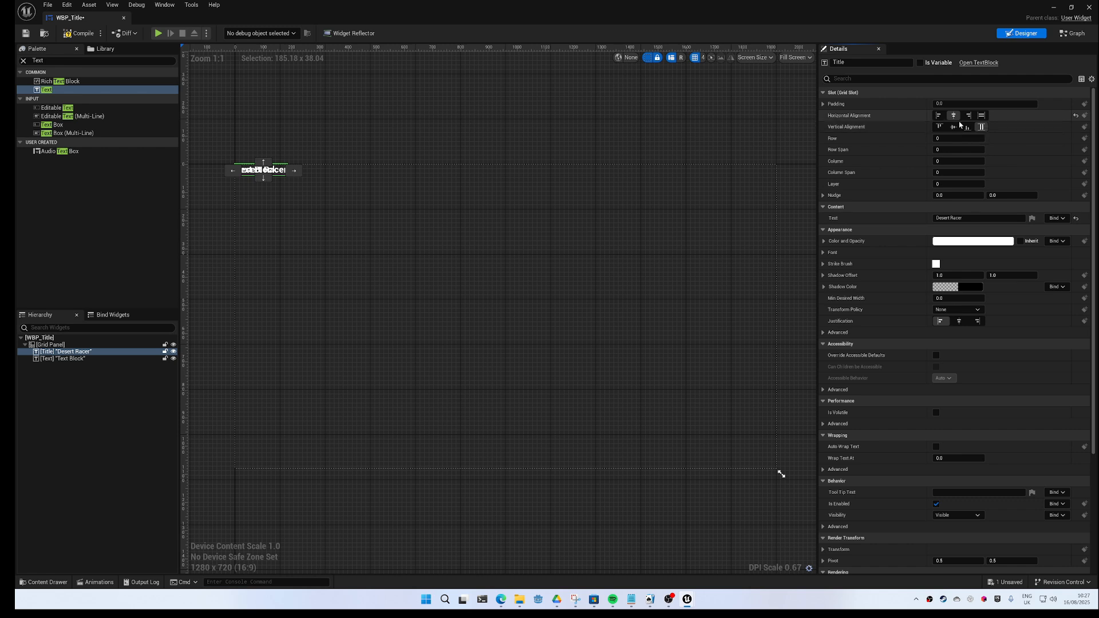
{"action": "left_click", "coordinate": [958, 321]}
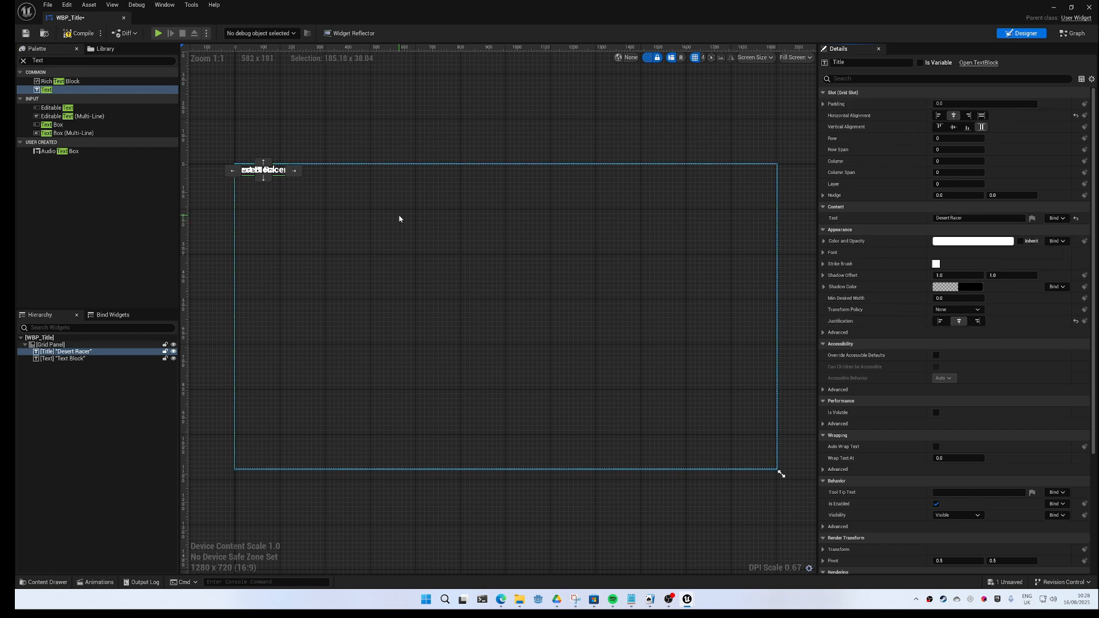
Replace the Grid Panel with a Canvas Panel and expand it to show its child text blocks
{"action": "left_click", "coordinate": [49, 345]}
{"action": "left_click", "coordinate": [61, 62]}
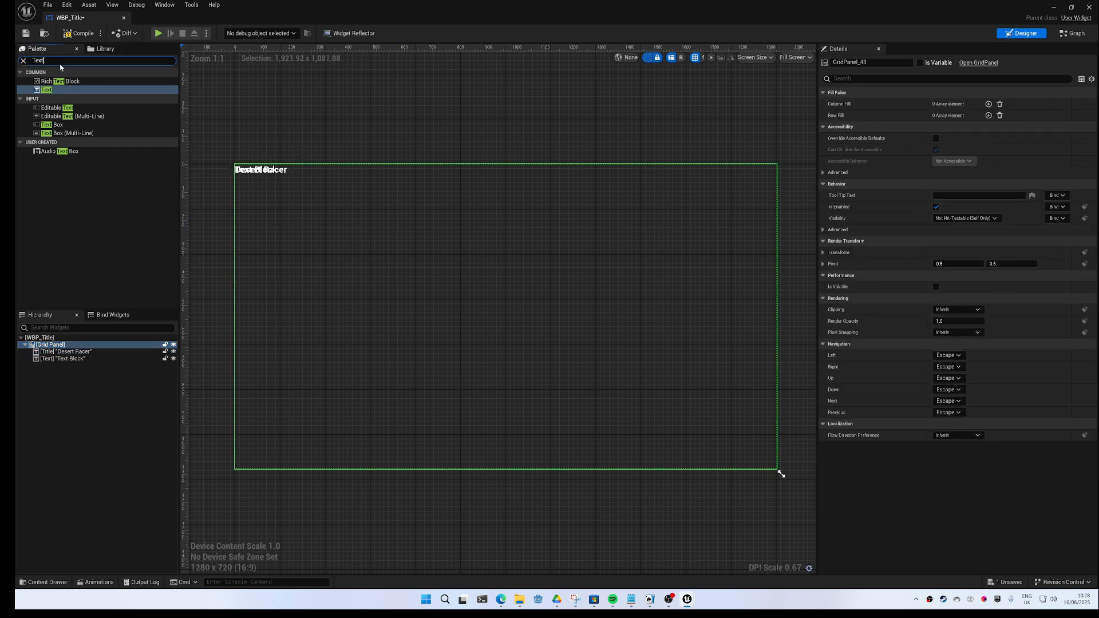
{"action": "right_click", "coordinate": [73, 345]}
{"action": "mouse_move", "coordinate": [147, 438]}
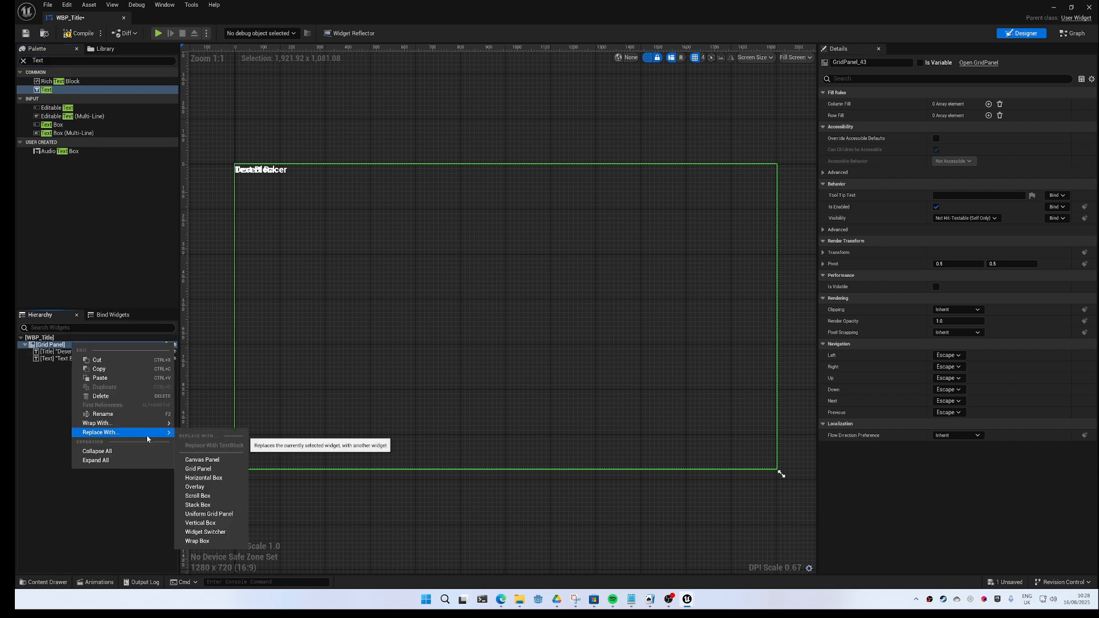
{"action": "left_click", "coordinate": [221, 461]}
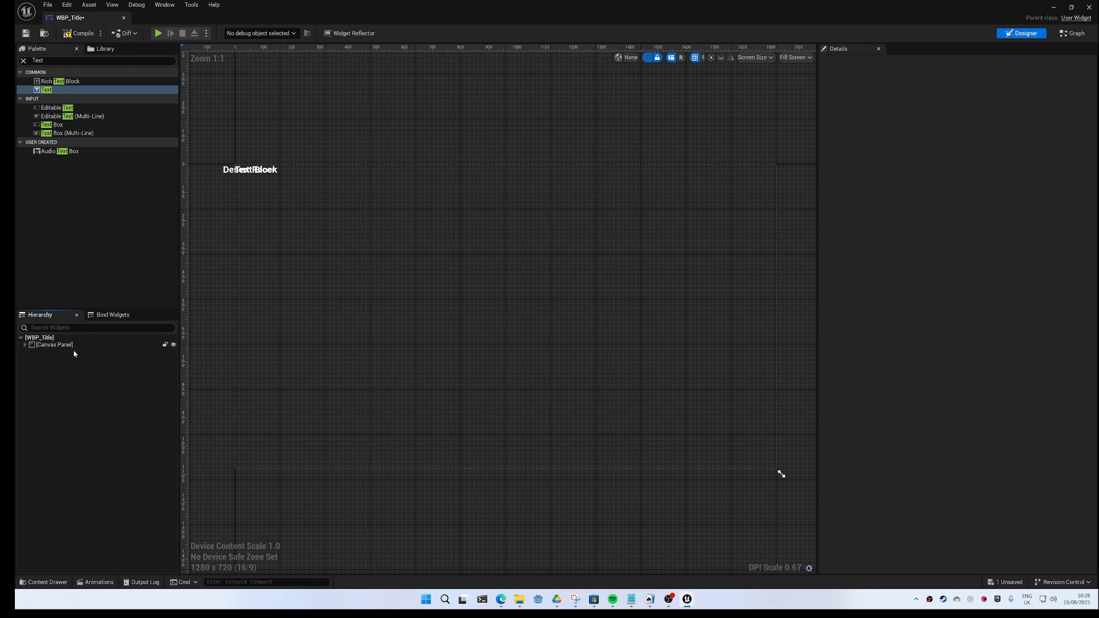
{"action": "left_click", "coordinate": [24, 345]}
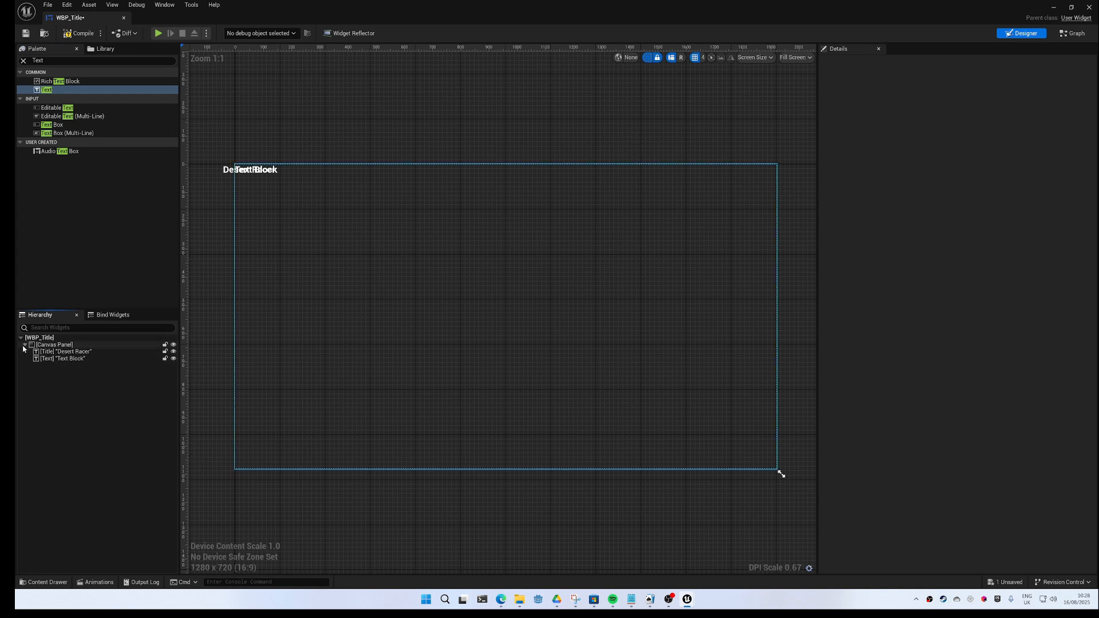
Anchor the Title text to the top centre of the canvas and set its Position X to 0
{"action": "left_click", "coordinate": [65, 352]}
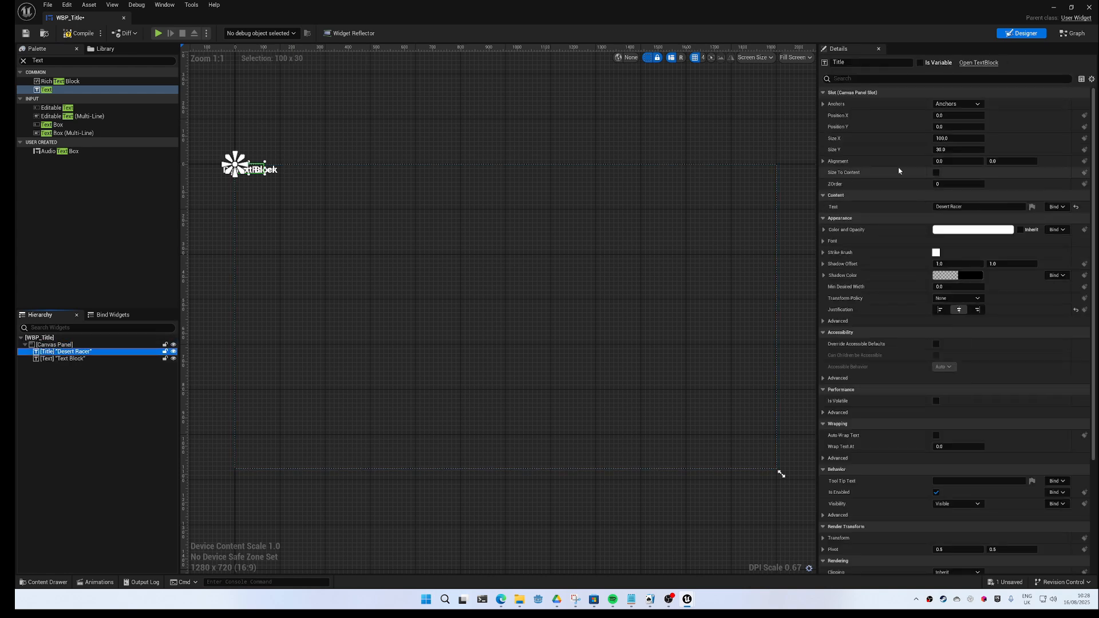
{"action": "left_click", "coordinate": [979, 109]}
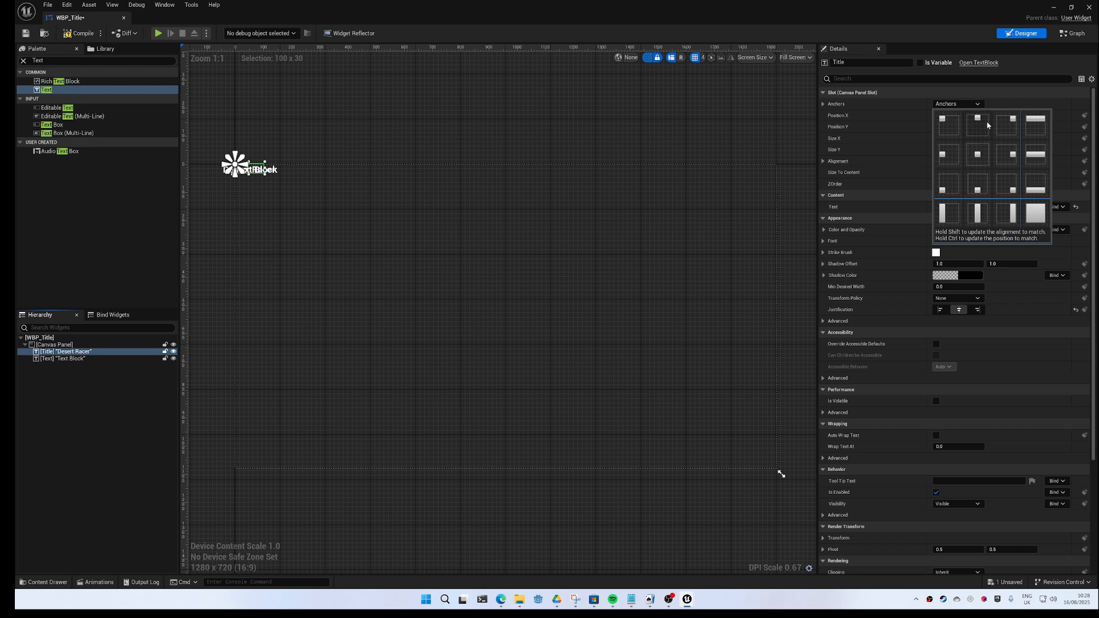
{"action": "left_click", "coordinate": [980, 122]}
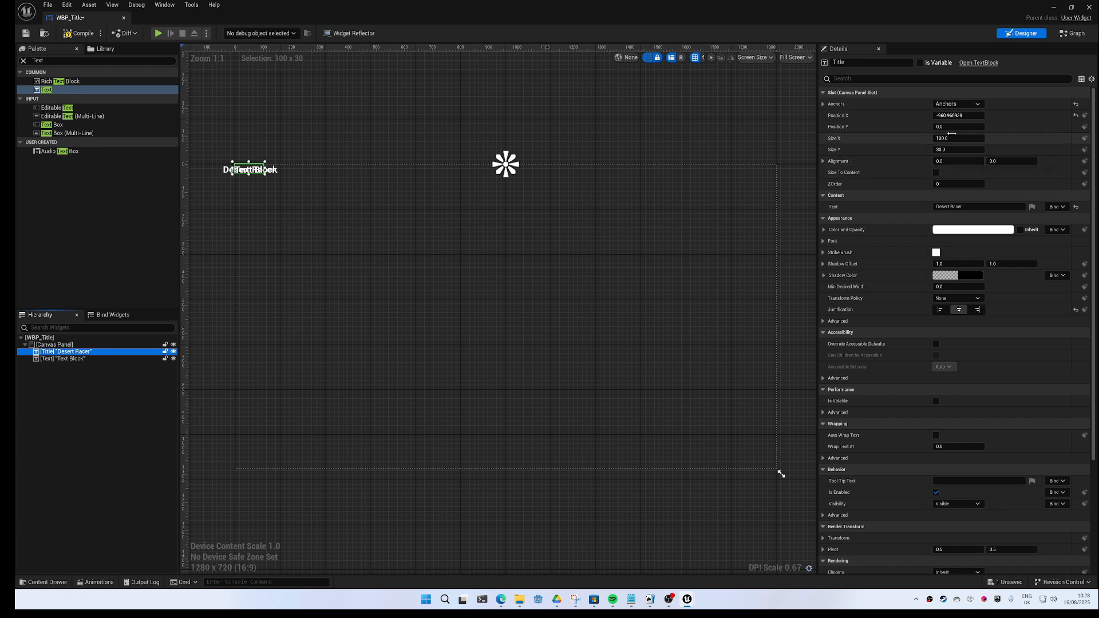
{"action": "left_click", "coordinate": [957, 115]}
{"action": "type", "text": "0"}
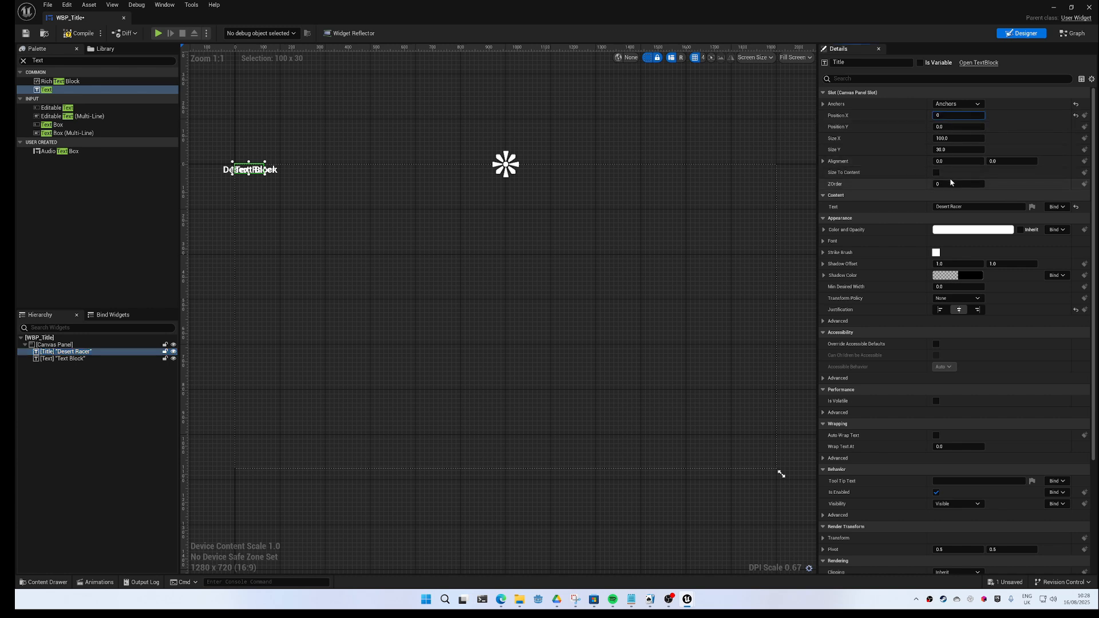
{"action": "key", "text": "Tab"}
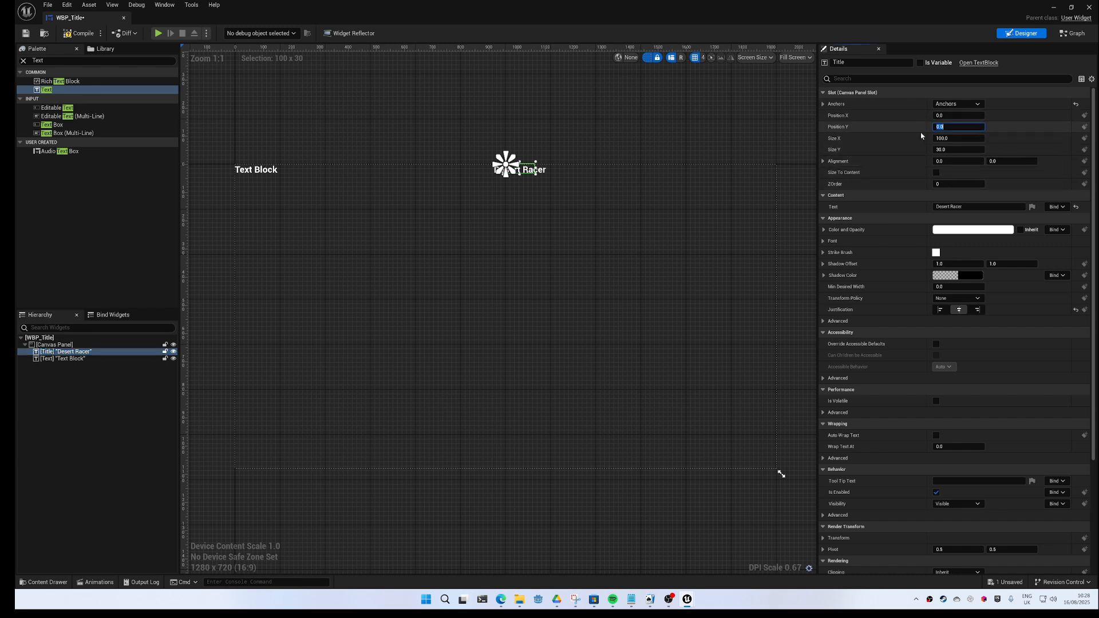
Set the Title text's horizontal Alignment value to 0.5
{"action": "left_click", "coordinate": [948, 161]}
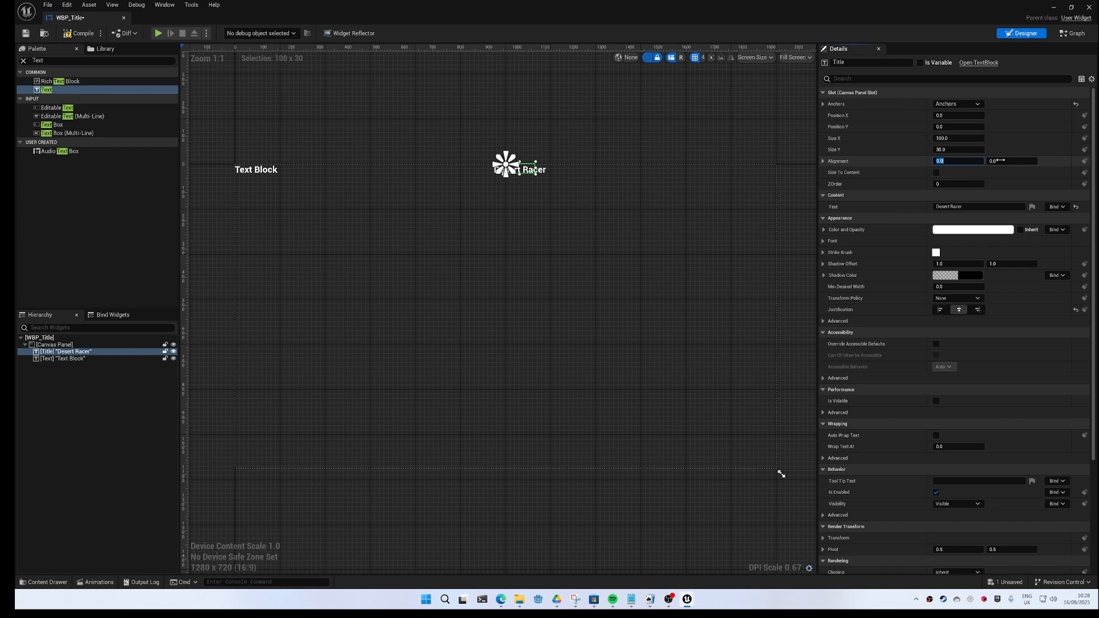
{"action": "type", "text": "0.5"}
{"action": "key", "text": "Return"}
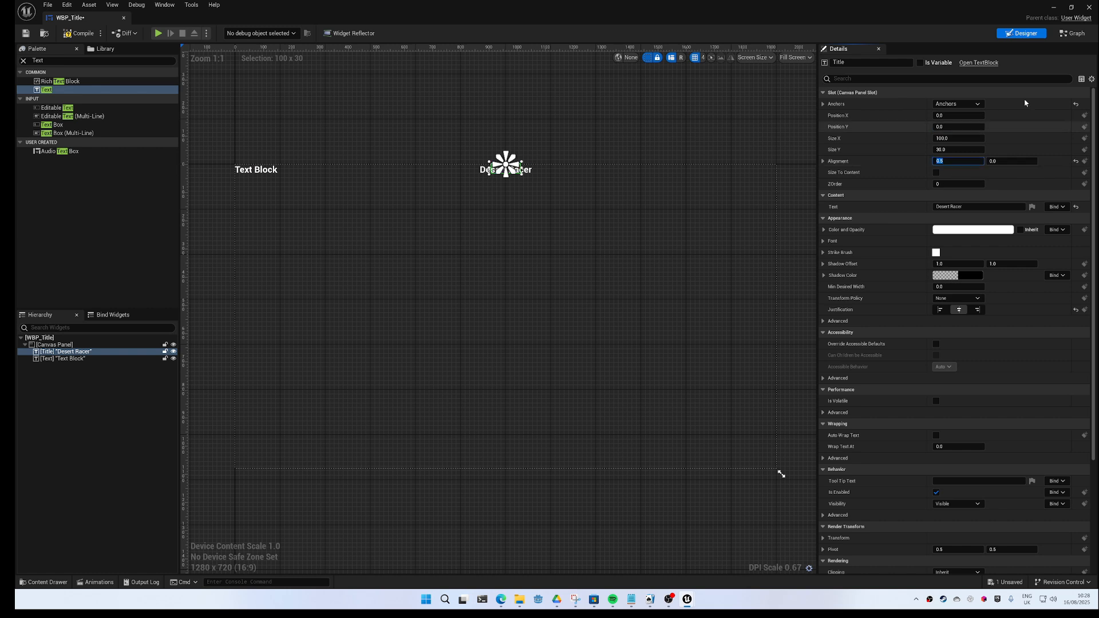
Set the Title text's Position Y to 200
{"action": "left_click", "coordinate": [957, 127]}
{"action": "type", "text": "-200"}
{"action": "key", "text": "Return"}
{"action": "type", "text": "200"}
{"action": "key", "text": "Return"}
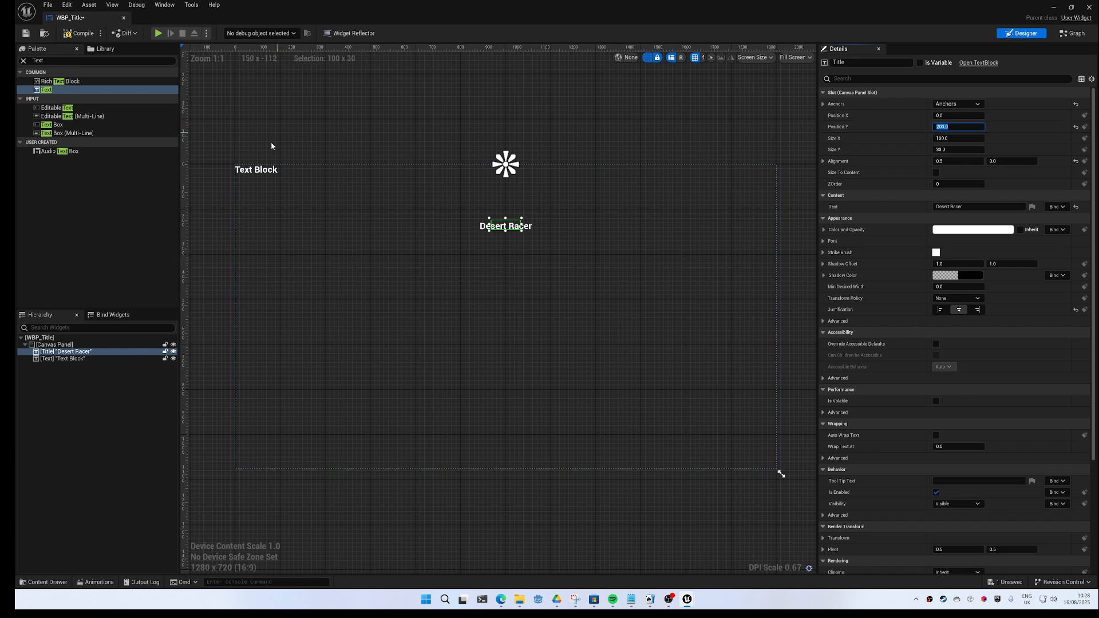
Anchor the second text block to the bottom centre of the canvas, with Position X 0 and Position Y -300
{"action": "left_click", "coordinate": [256, 169]}
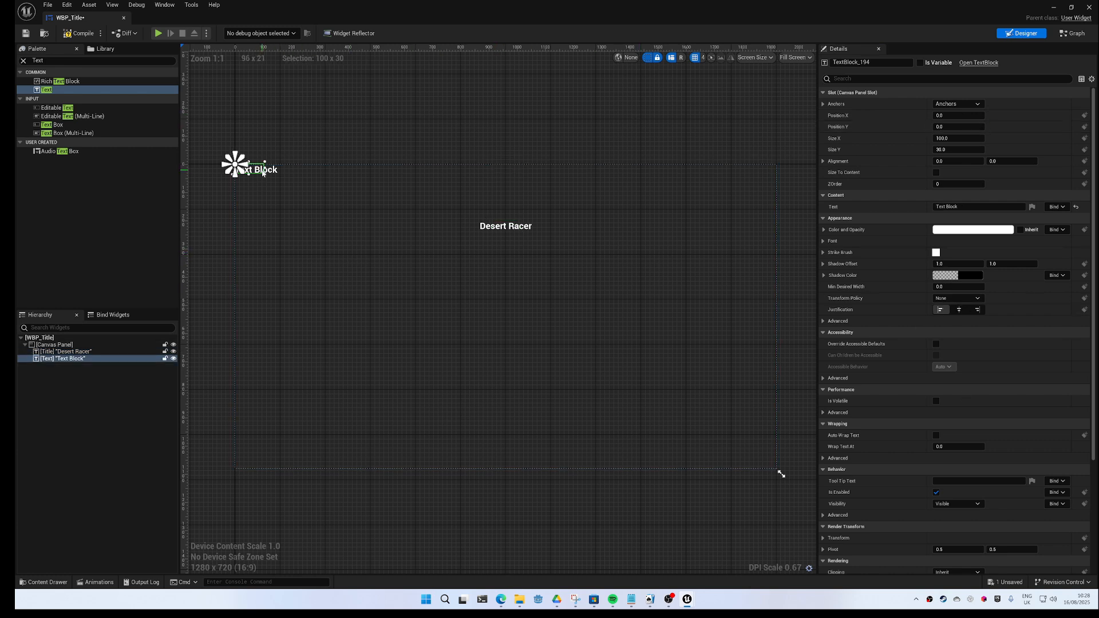
{"action": "left_click", "coordinate": [961, 105]}
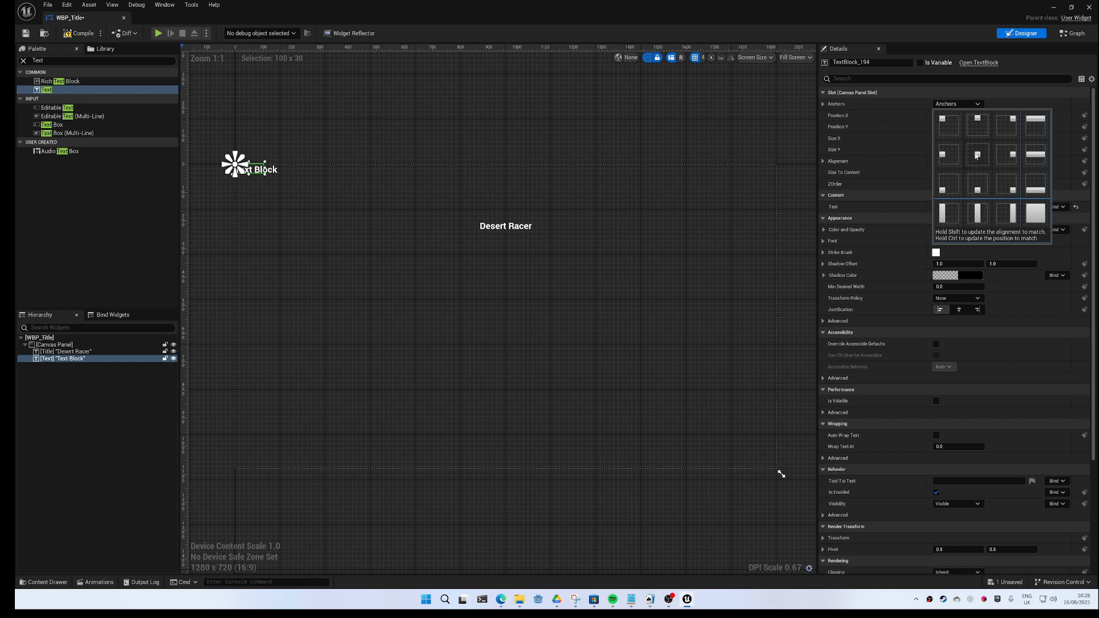
{"action": "left_click", "coordinate": [978, 187]}
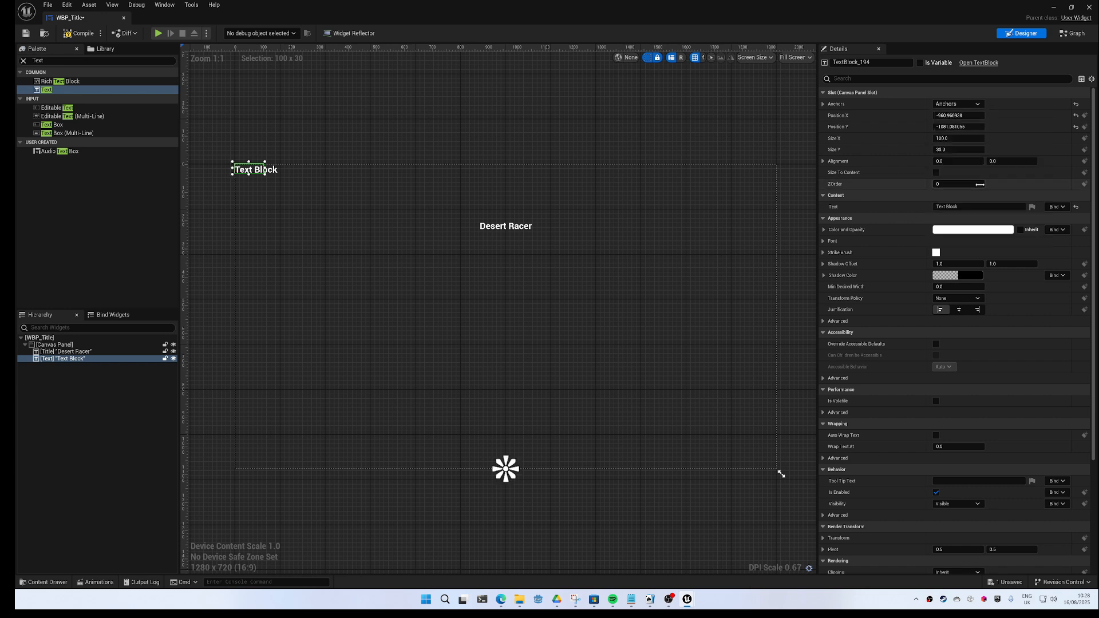
{"action": "left_click", "coordinate": [965, 117]}
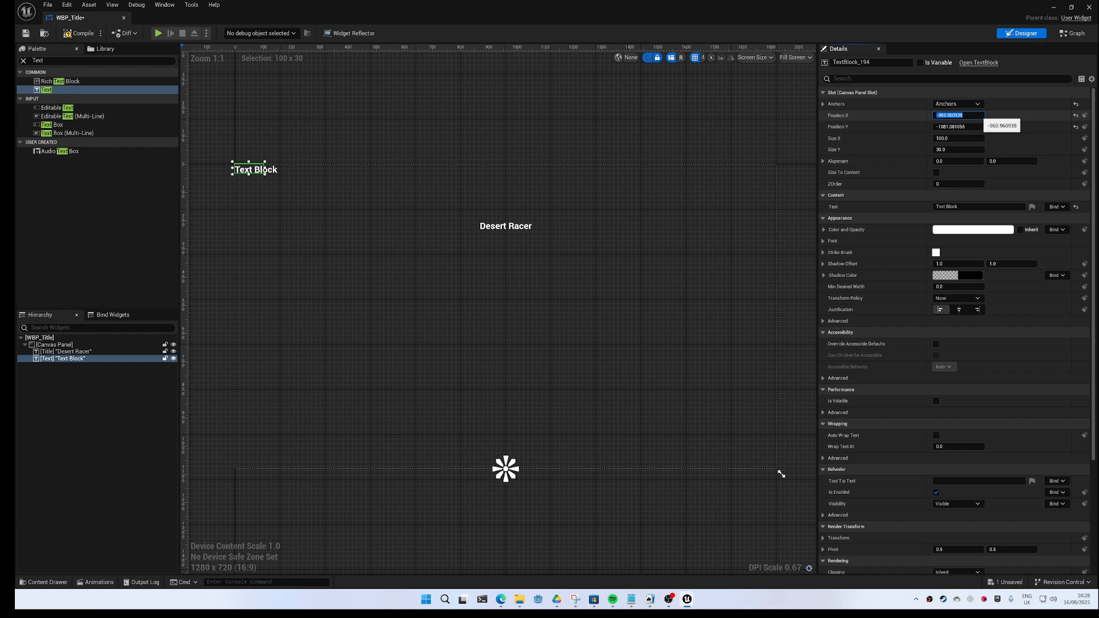
{"action": "type", "text": "0"}
{"action": "key", "text": "Tab"}
{"action": "type", "text": "-30"}
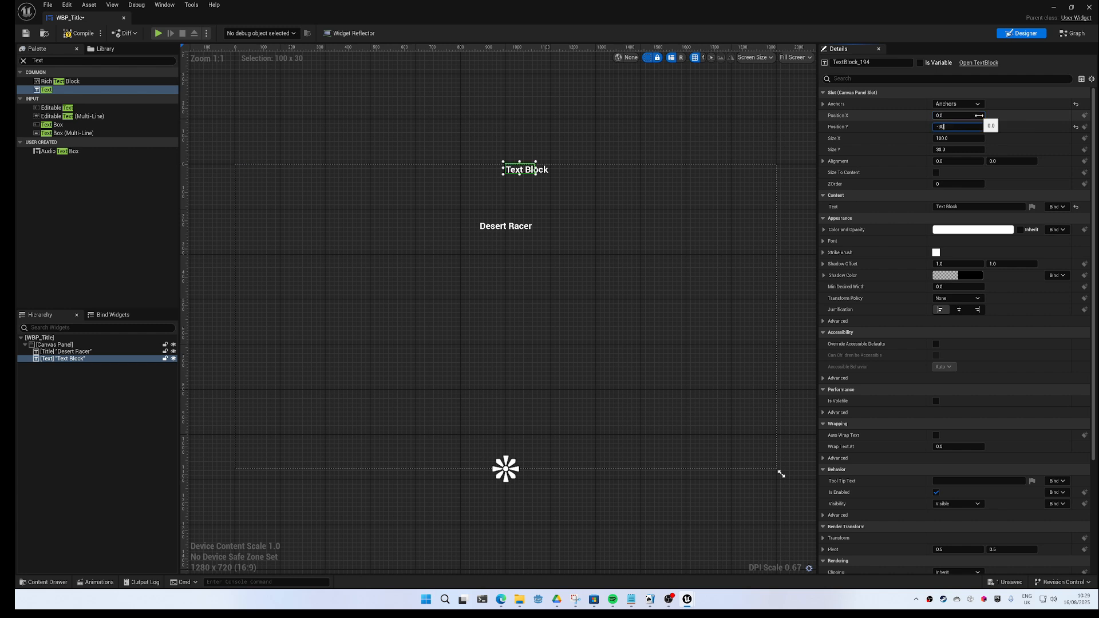
{"action": "type", "text": "0"}
{"action": "key", "text": "Return"}
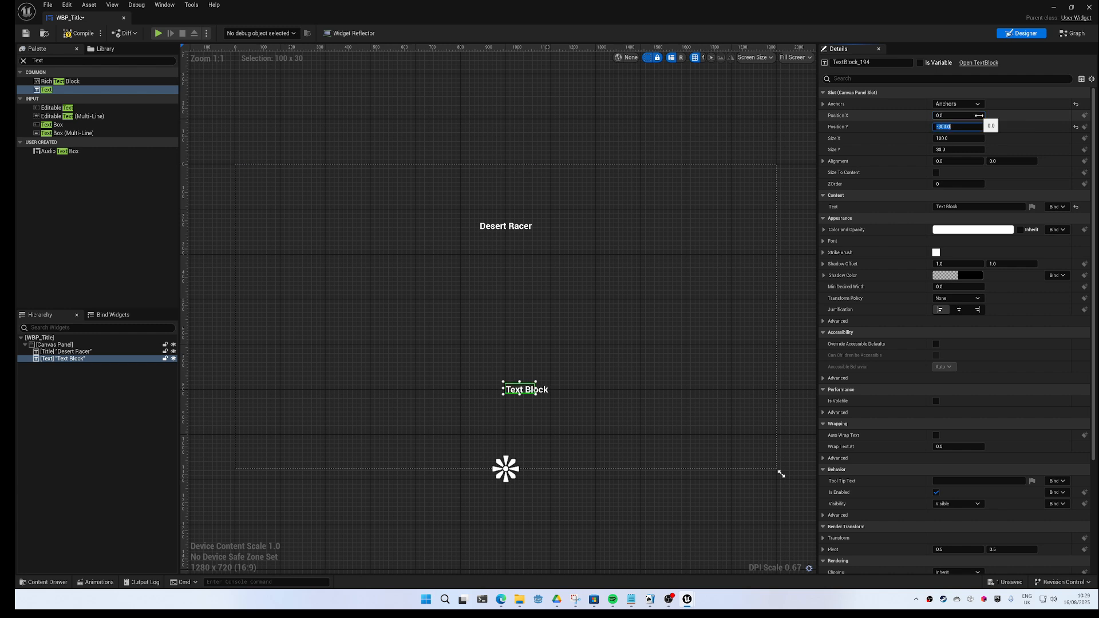
Set the second text block's horizontal Alignment to 0.5 and enable Size To Content
{"action": "left_click", "coordinate": [952, 160]}
{"action": "type", "text": "0"}
{"action": "key", "text": "Return"}
{"action": "left_click", "coordinate": [936, 172]}
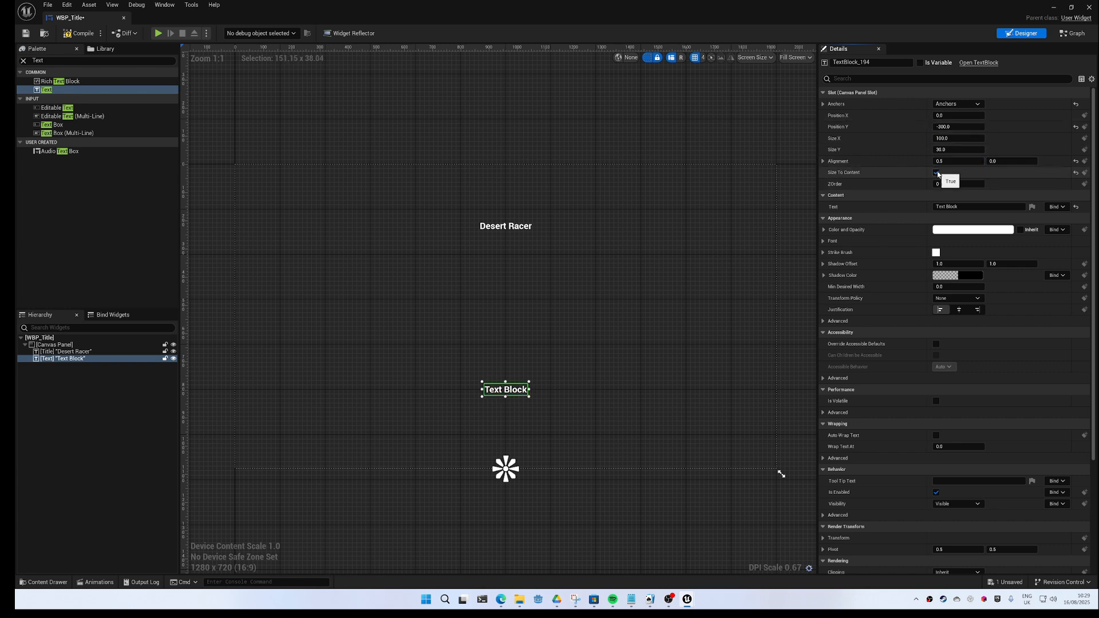
Change the second text block's text to PRESS A KEY TO START
{"action": "left_click", "coordinate": [969, 207]}
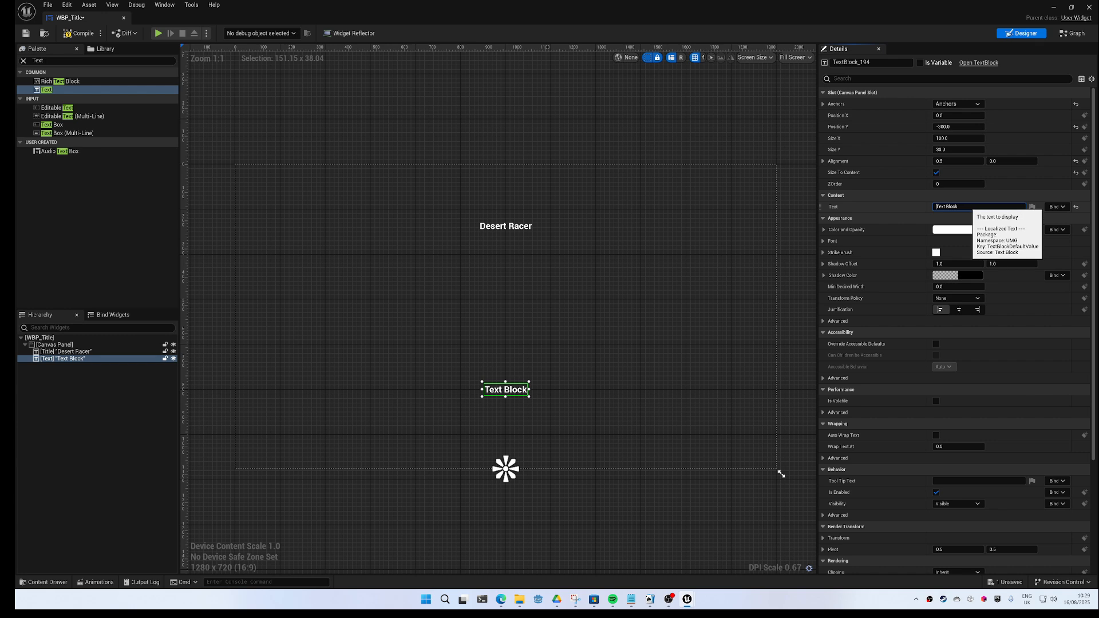
{"action": "type", "text": "Pr"}
{"action": "key", "text": "Return"}
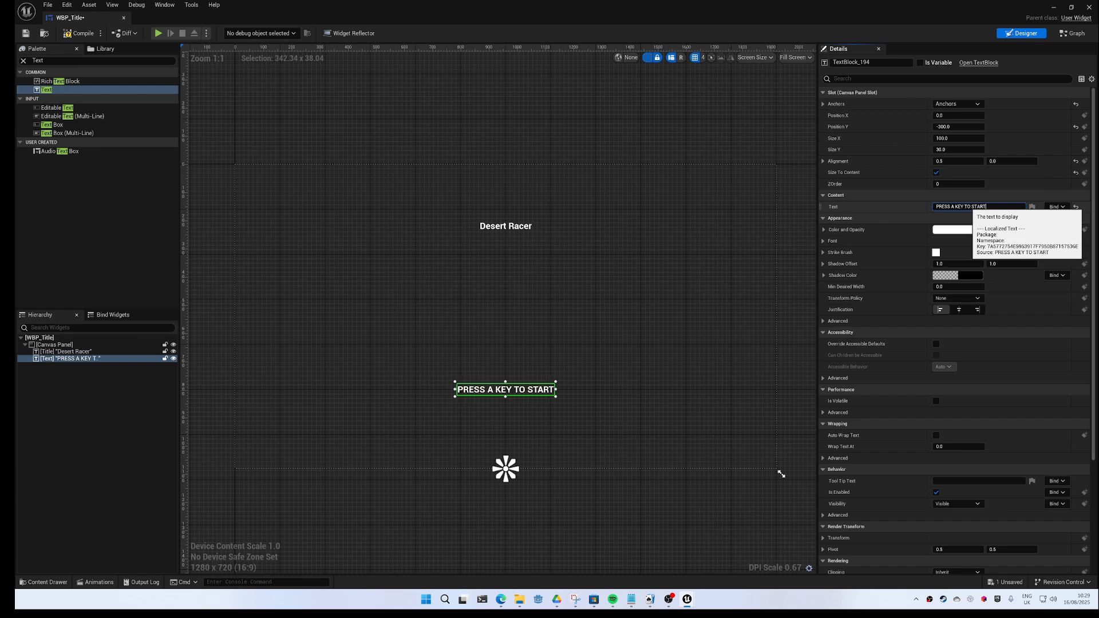
Enable Size To Content for the Desert Racer title and set its font size to 64
{"action": "left_click", "coordinate": [520, 228]}
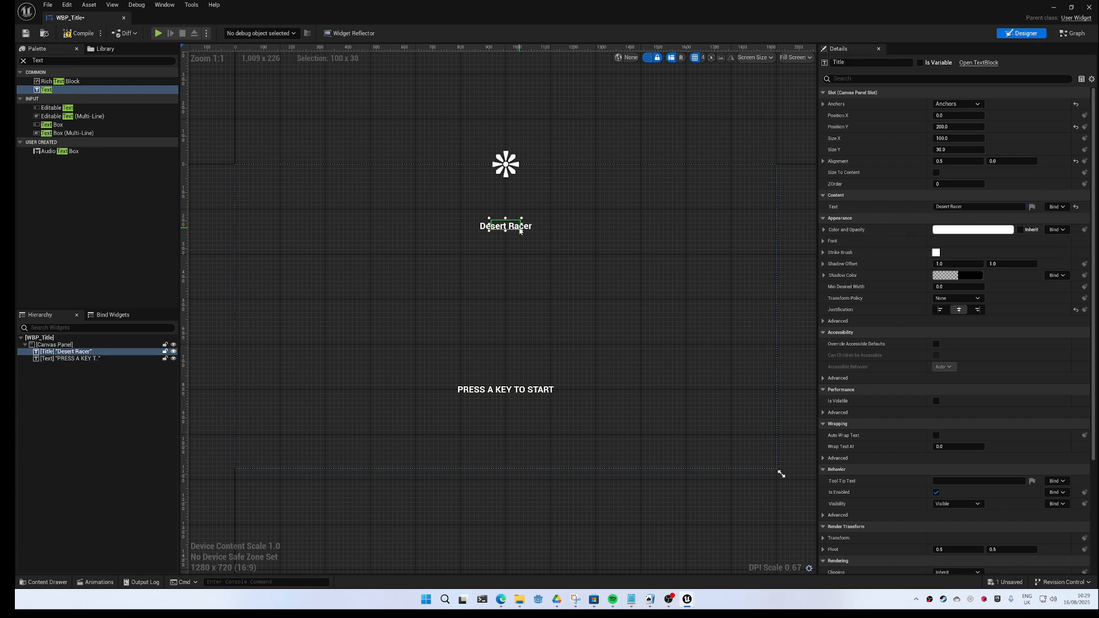
{"action": "left_click", "coordinate": [937, 173]}
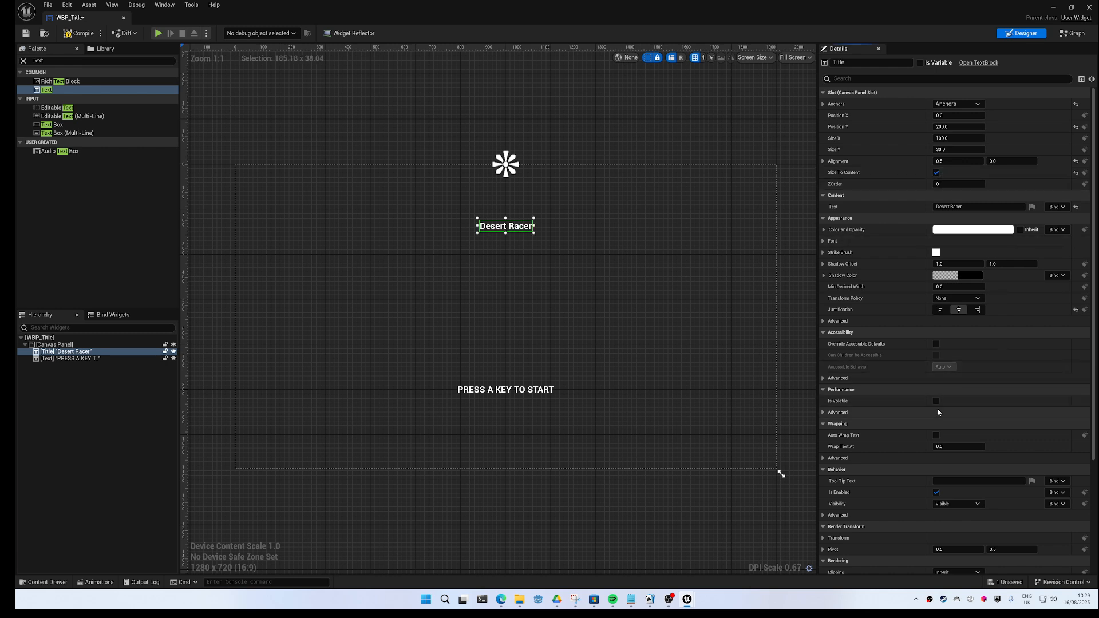
{"action": "scroll", "coordinate": [936, 408], "scroll_direction": "down", "scroll_amount": 2}
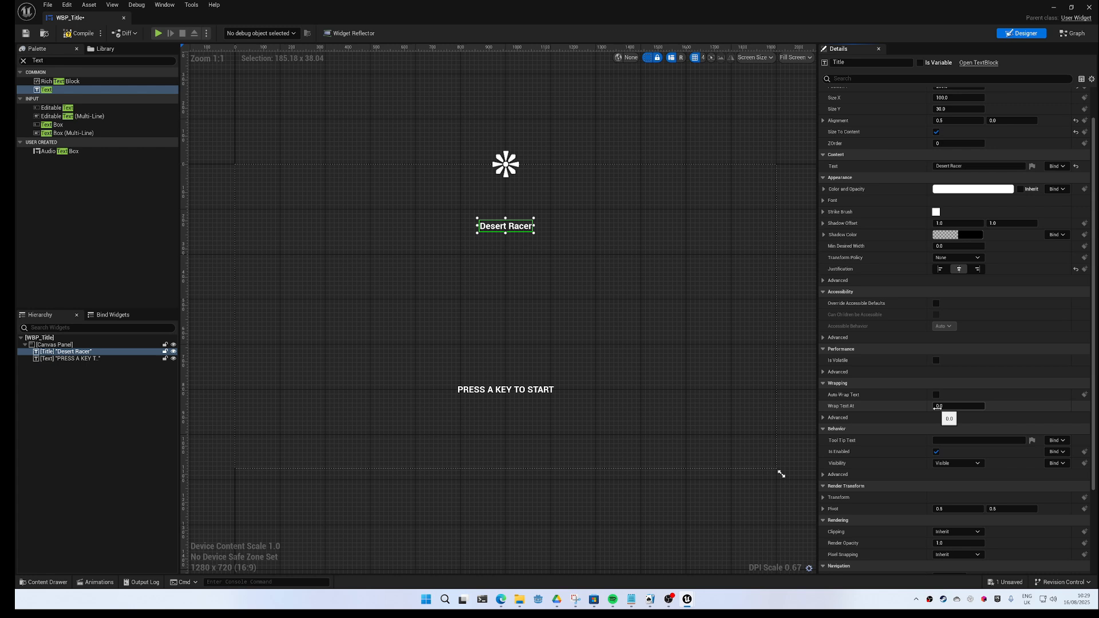
{"action": "left_click", "coordinate": [823, 200]}
{"action": "left_click", "coordinate": [962, 235]}
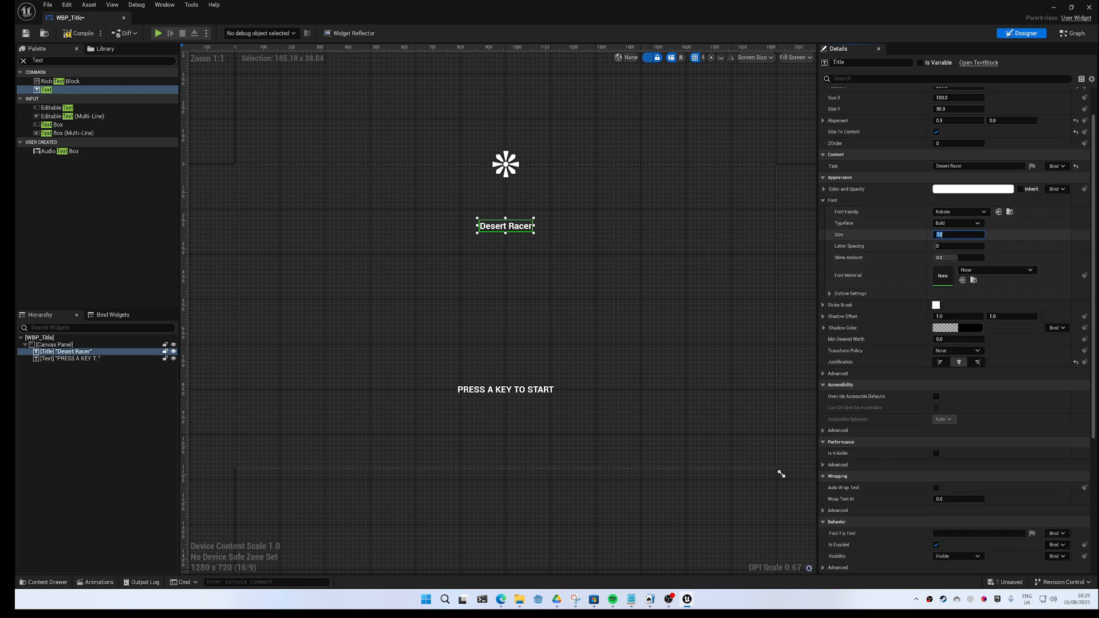
{"action": "type", "text": "64"}
{"action": "key", "text": "Return"}
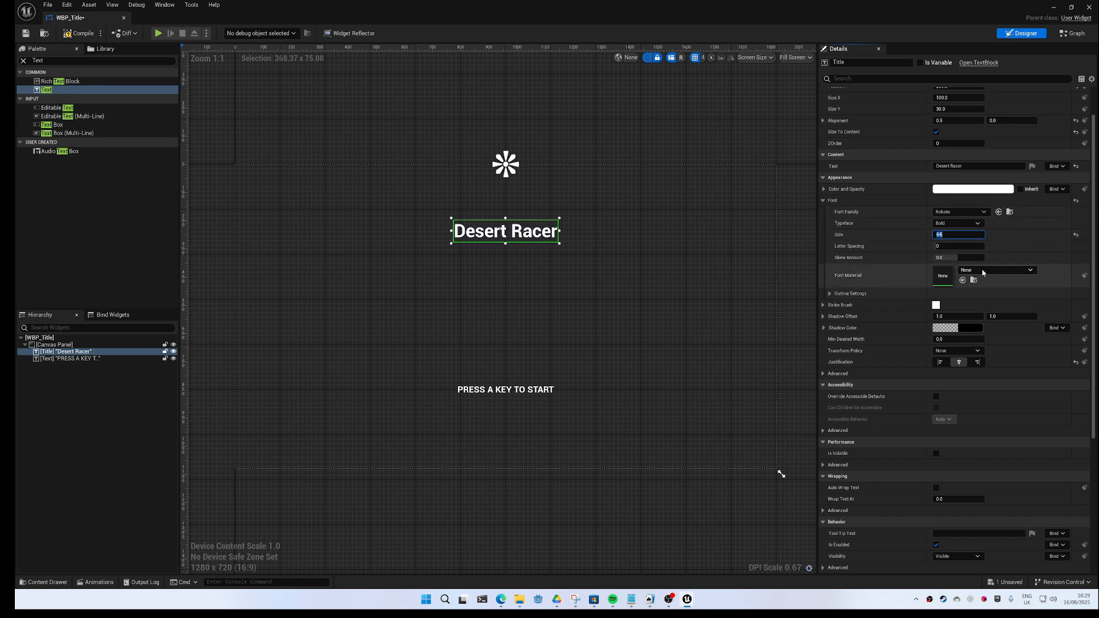
Set the font outline colour of the PRESS A KEY TO START text to white
{"action": "left_click", "coordinate": [546, 391]}
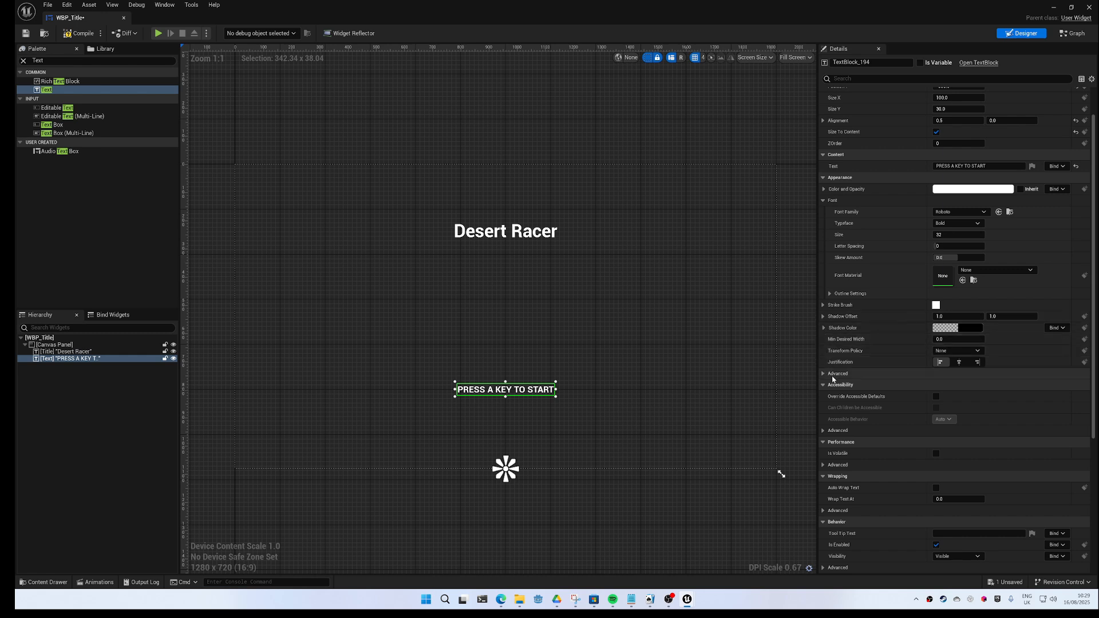
{"action": "left_click", "coordinate": [830, 293]}
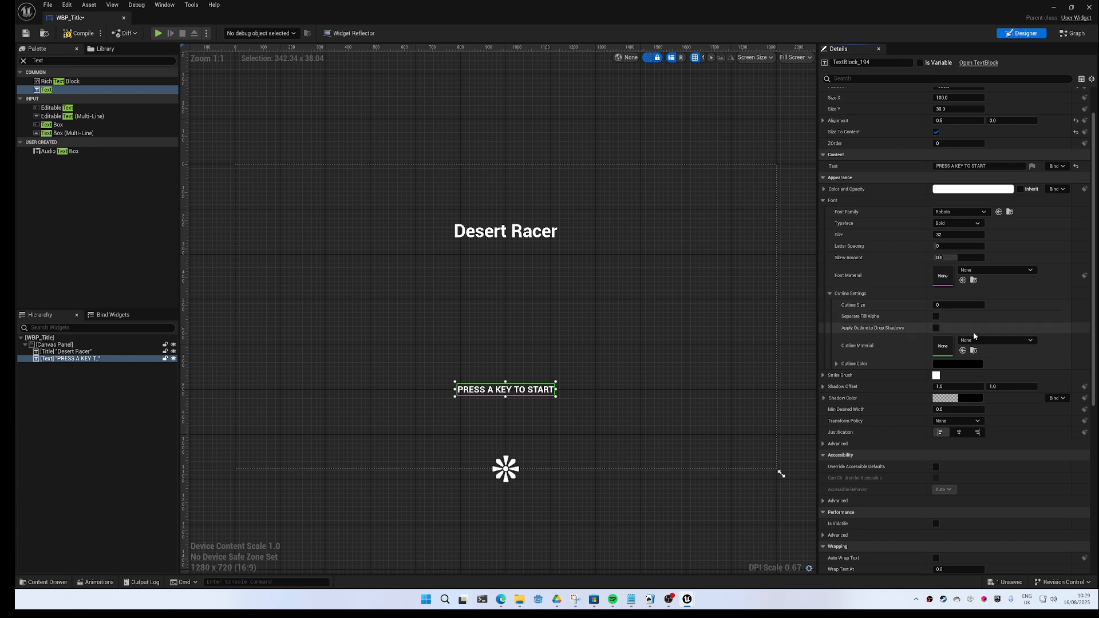
{"action": "left_click", "coordinate": [953, 363]}
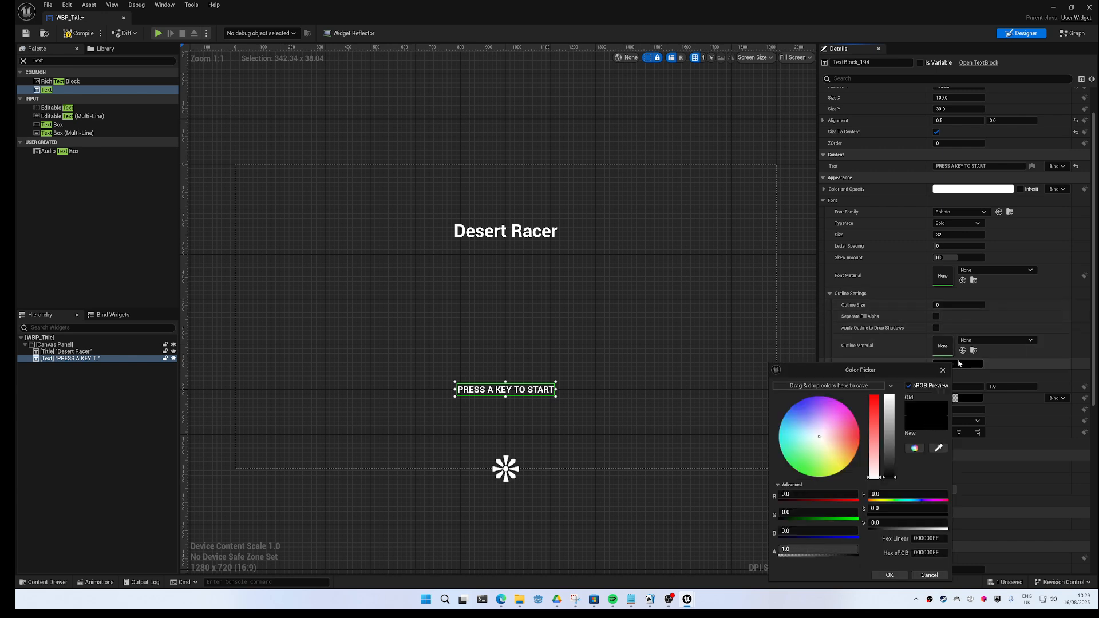
{"action": "left_click_drag", "start_coordinate": [893, 477], "coordinate": [893, 391]}
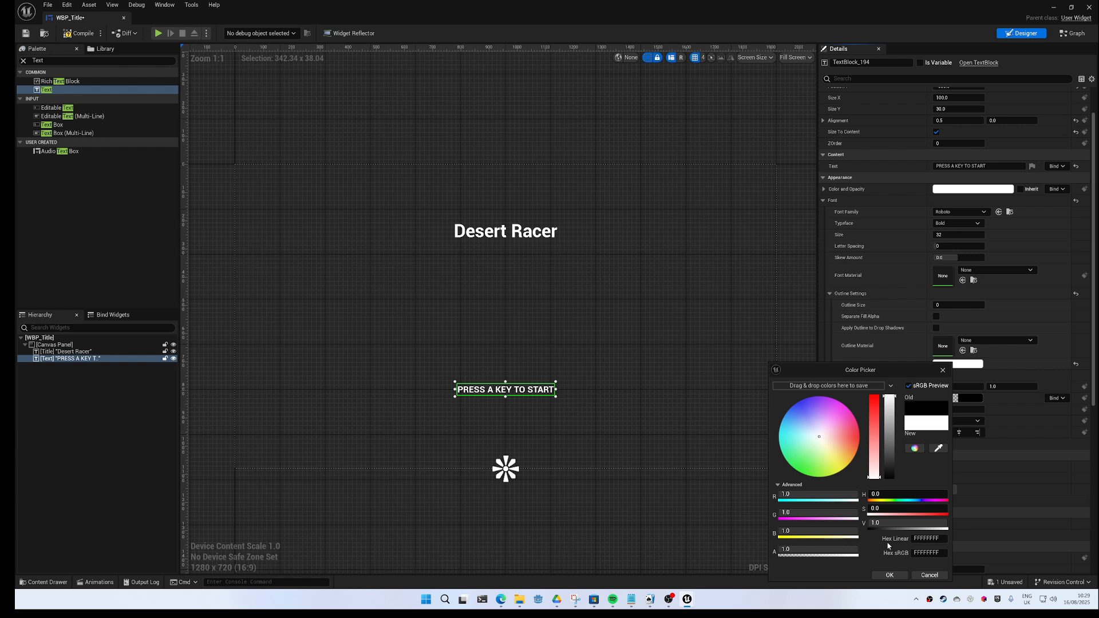
{"action": "left_click", "coordinate": [889, 574]}
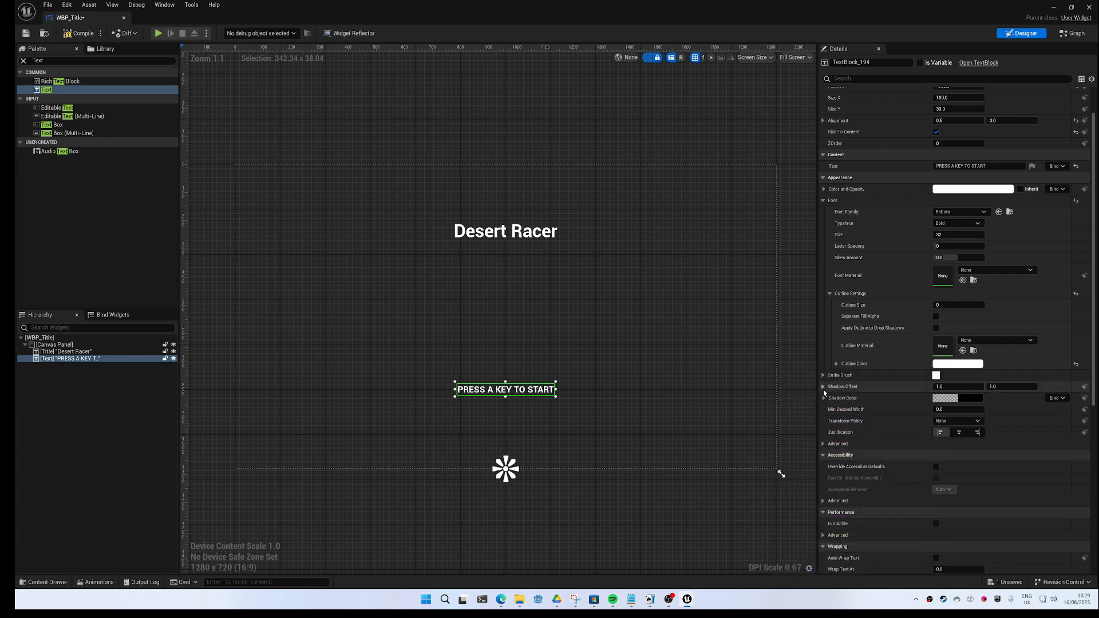
{"action": "left_click", "coordinate": [837, 365]}
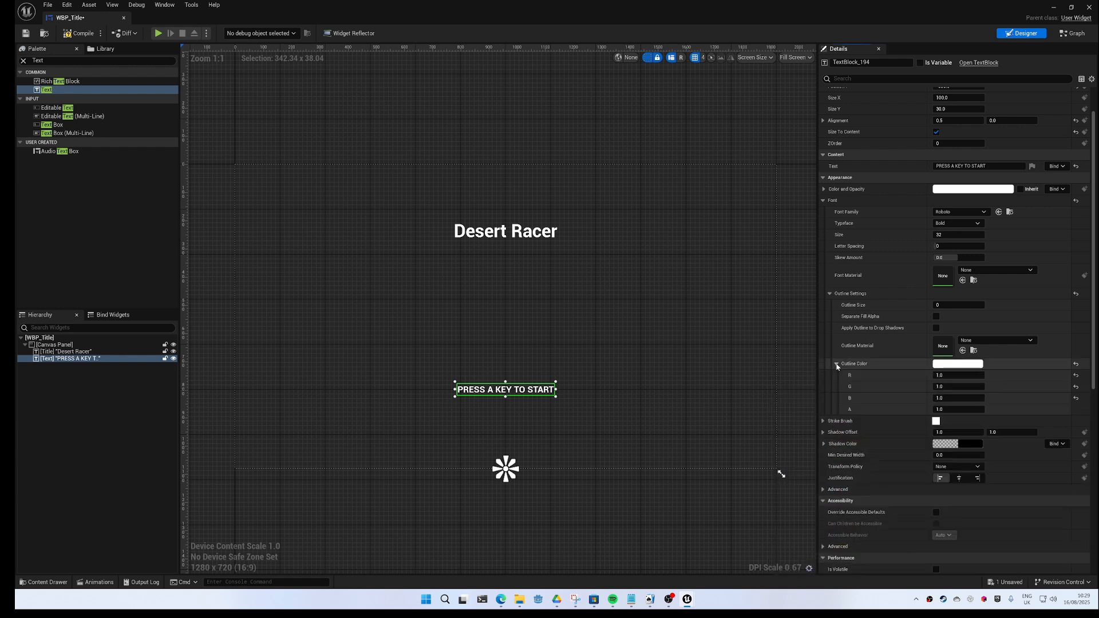
{"action": "left_click", "coordinate": [837, 365]}
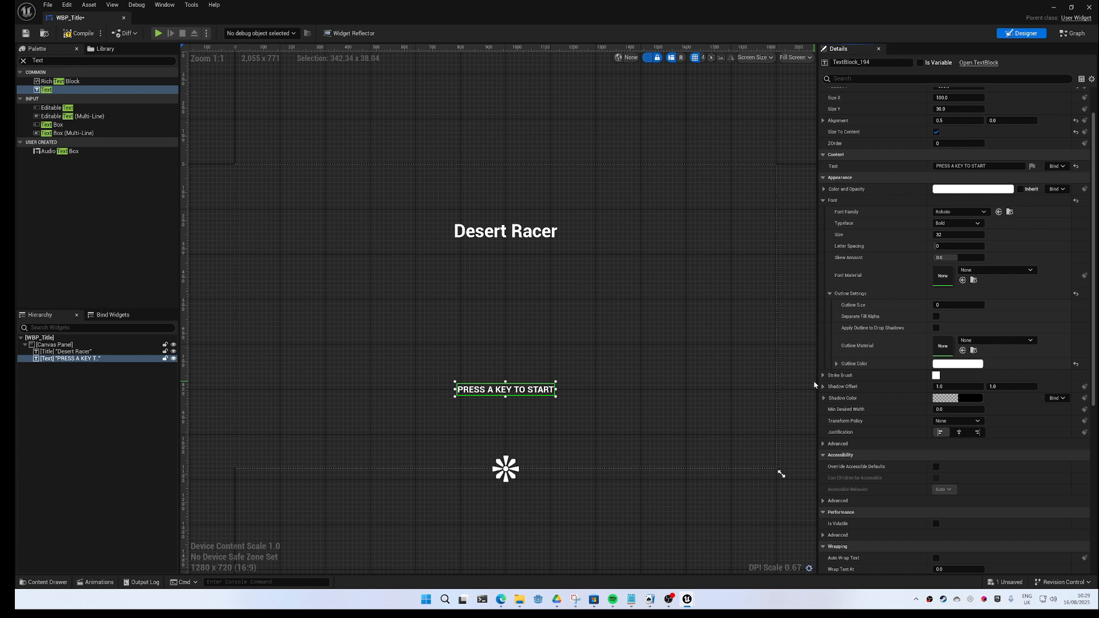
Set the PRESS A KEY TO START text's outline size to 4
{"action": "left_click", "coordinate": [959, 304]}
{"action": "type", "text": "4"}
{"action": "key", "text": "Tab"}
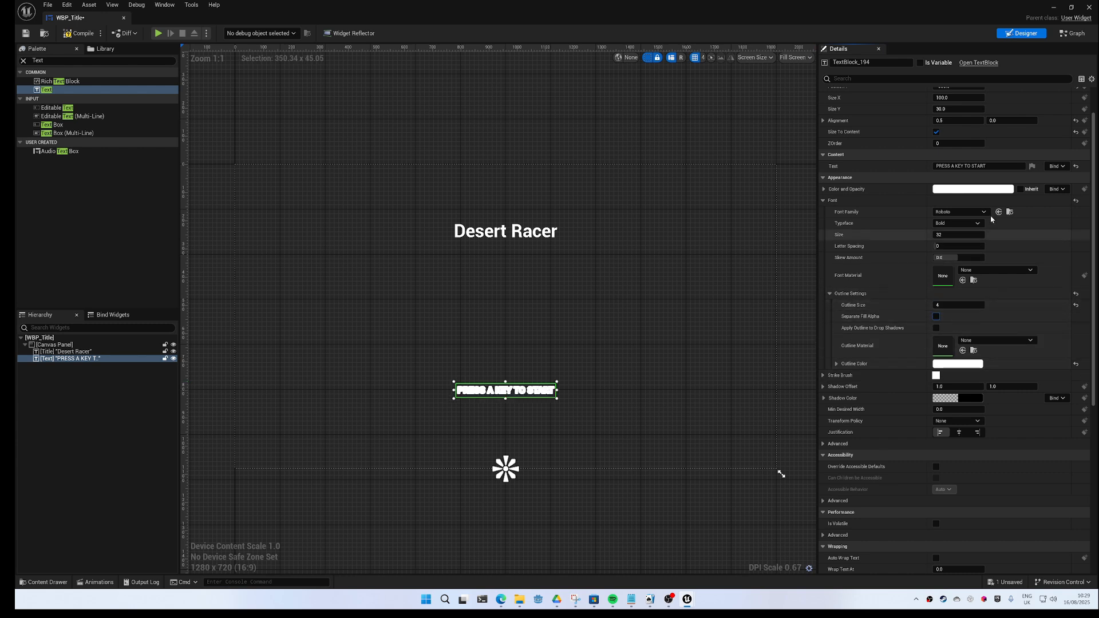
Change the PRESS A KEY TO START text's colour to dark crimson, hex sRGB A80035FF
{"action": "left_click", "coordinate": [959, 189]}
{"action": "left_click_drag", "start_coordinate": [823, 265], "coordinate": [863, 259]}
{"action": "left_click_drag", "start_coordinate": [897, 227], "coordinate": [900, 275]}
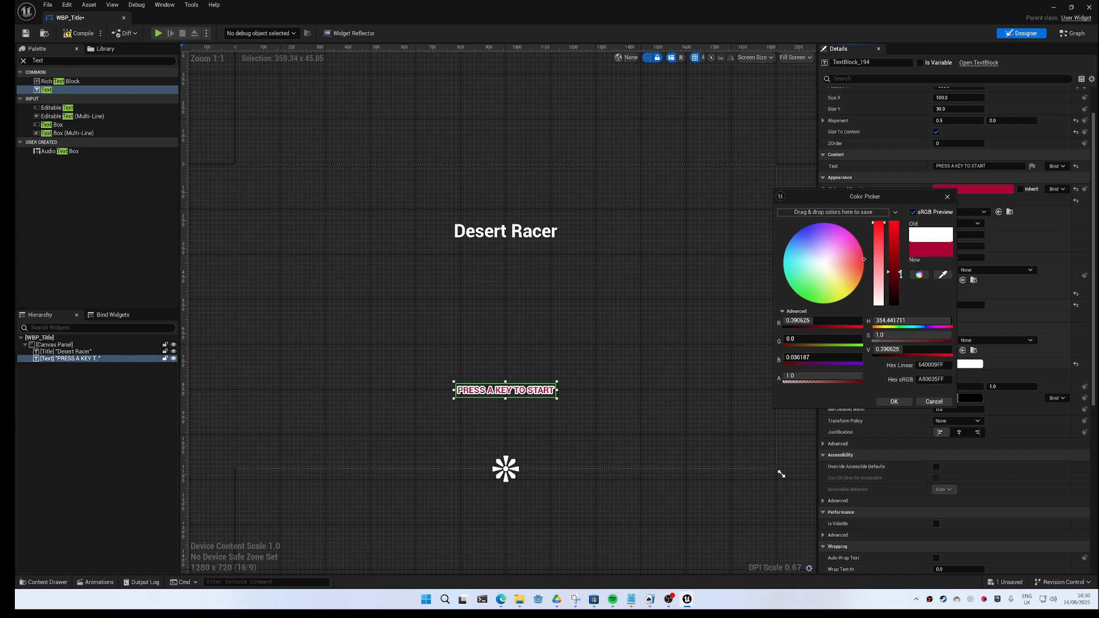
{"action": "left_click", "coordinate": [469, 231]}
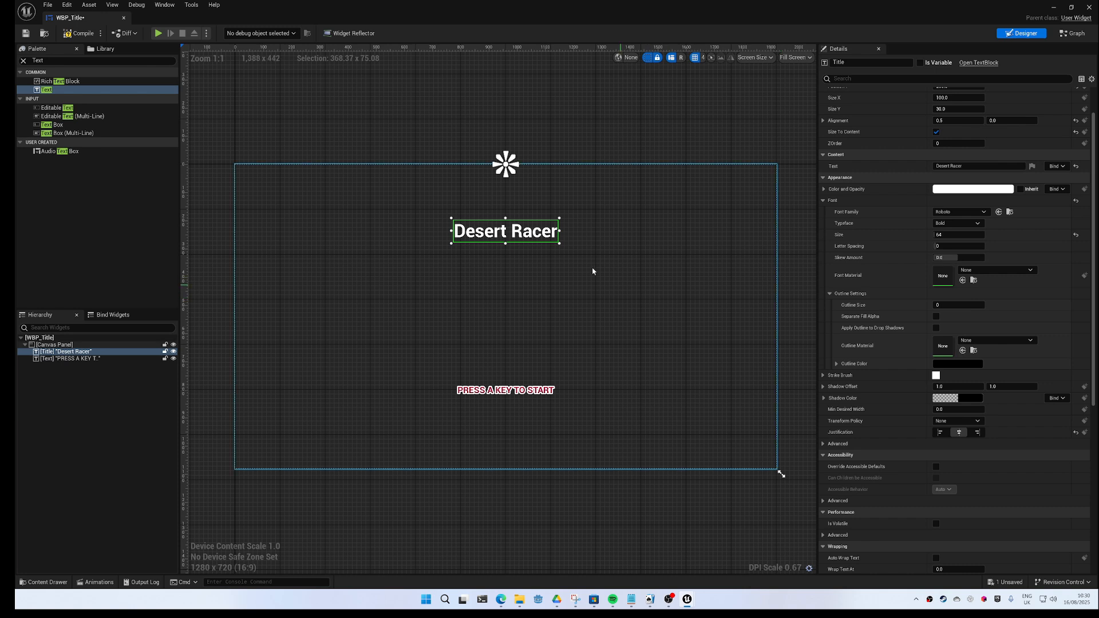
Set the PRESS A KEY TO START text's outline size to 2
{"action": "left_click", "coordinate": [541, 390]}
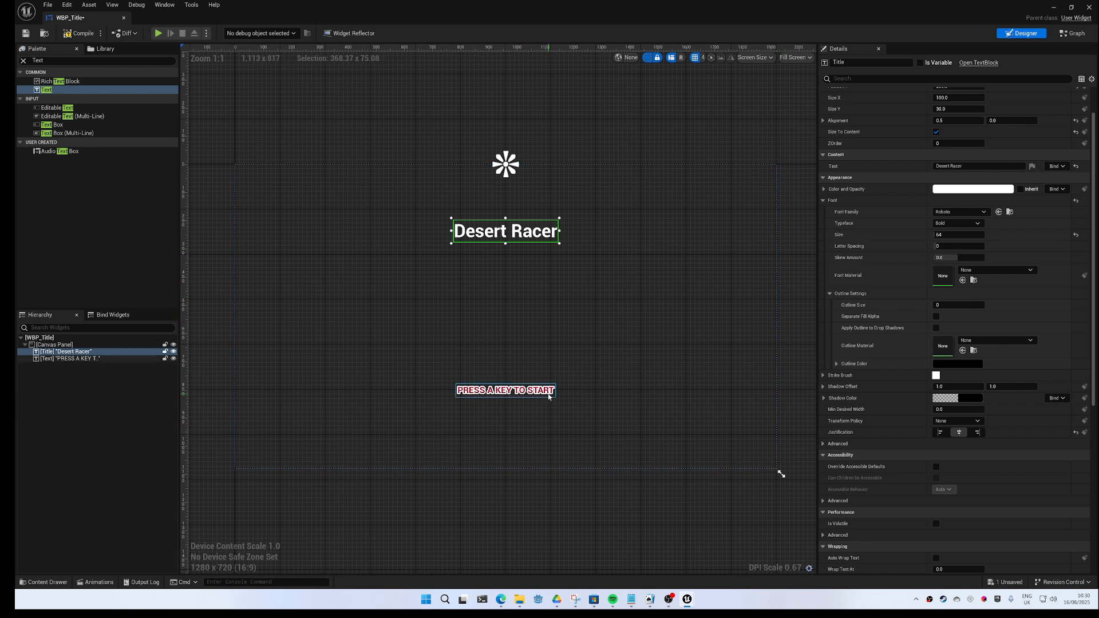
{"action": "left_click", "coordinate": [956, 305]}
{"action": "type", "text": "2"}
{"action": "key", "text": "Return"}
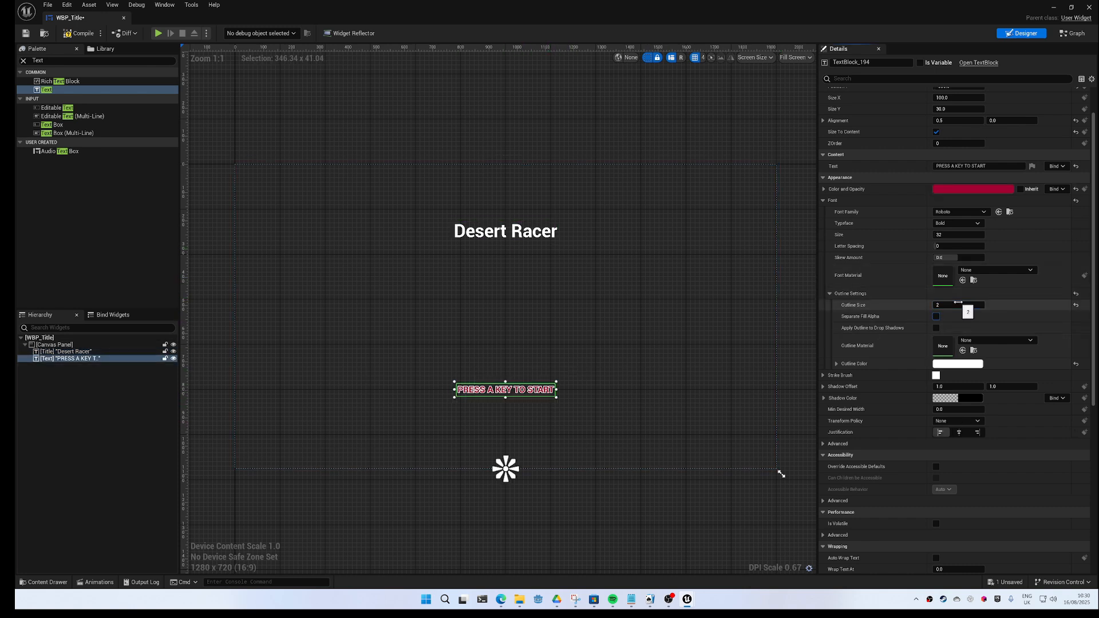
Set the Desert Racer title's font size to 96 and its outline size to 2
{"action": "left_click", "coordinate": [547, 238]}
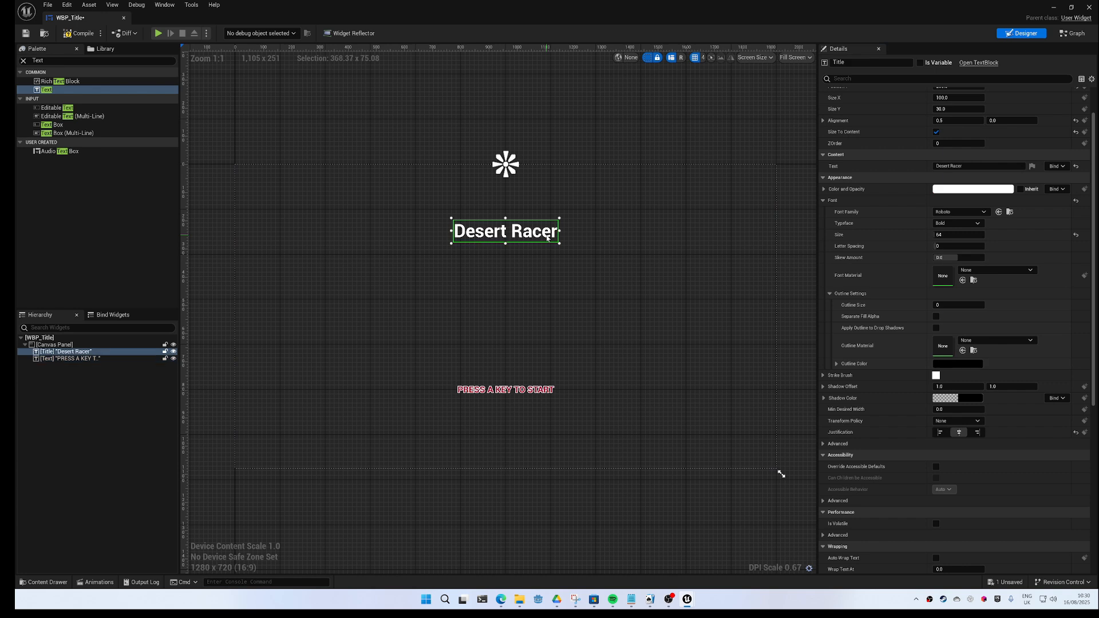
{"action": "left_click", "coordinate": [967, 235]}
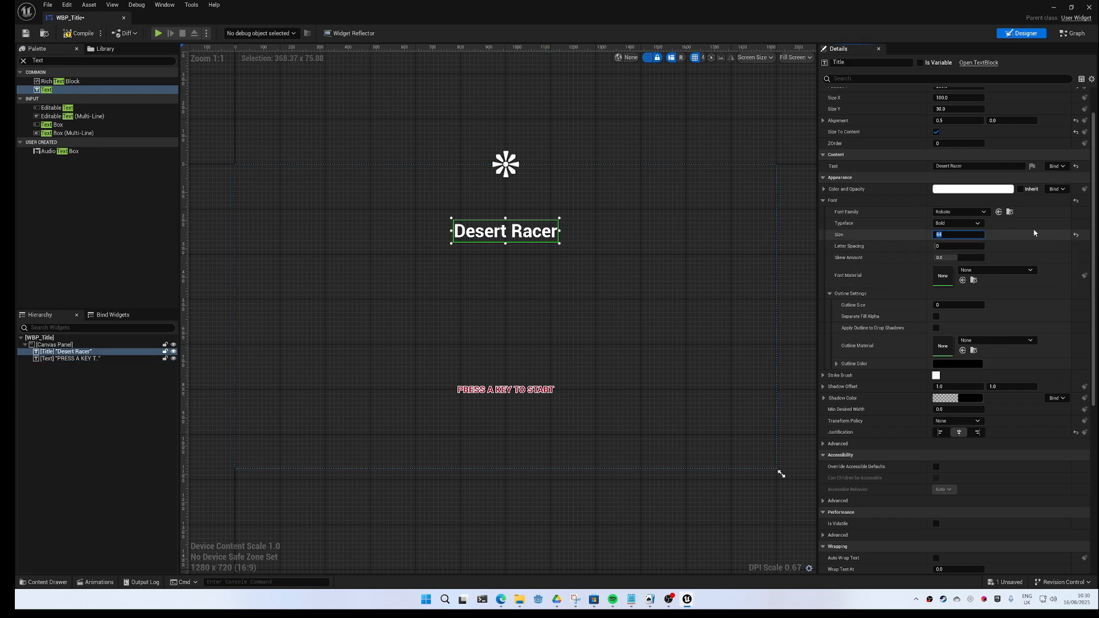
{"action": "type", "text": "96"}
{"action": "key", "text": "Return"}
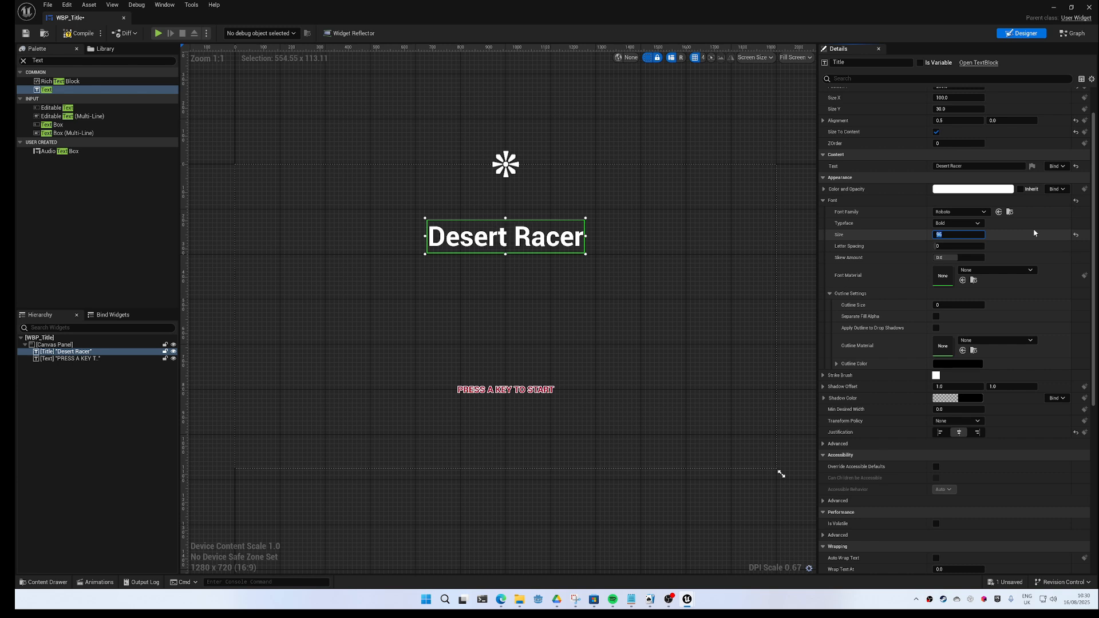
{"action": "left_click", "coordinate": [965, 306]}
{"action": "type", "text": "2"}
{"action": "key", "text": "Tab"}
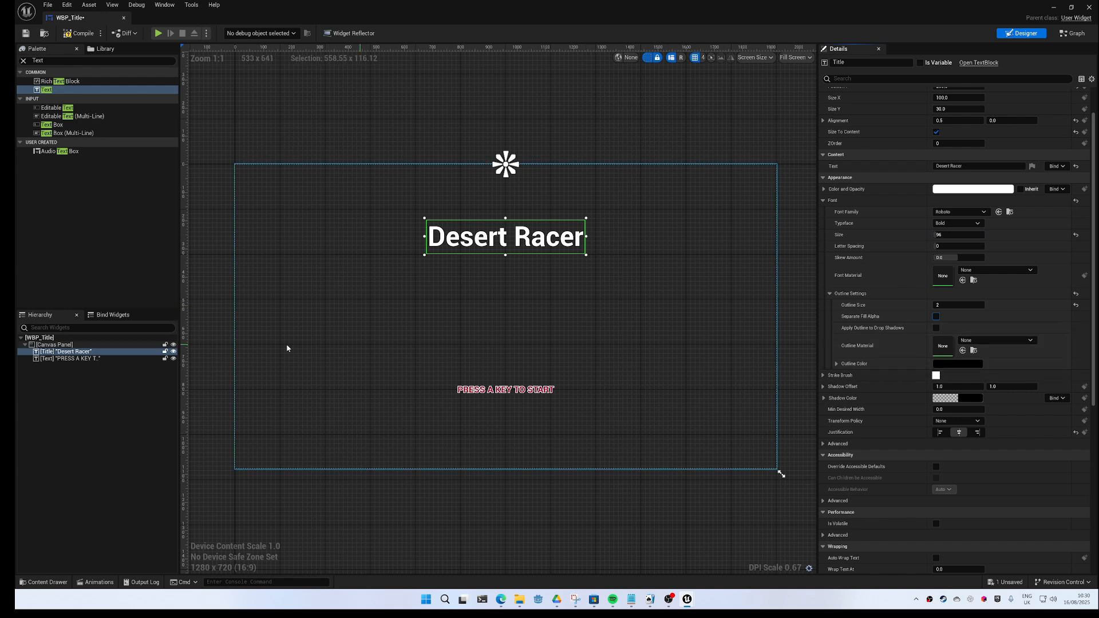
Add an Image above the text blocks in the Canvas Panel hierarchy and anchor it to fill the whole canvas, updating its position to match
{"action": "left_click", "coordinate": [50, 60]}
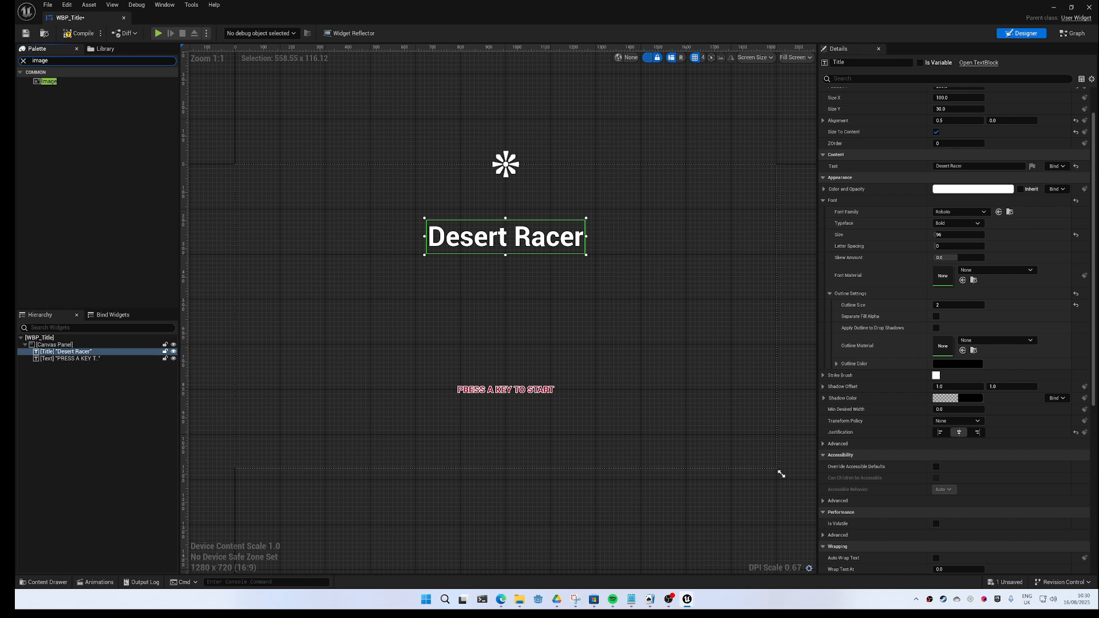
{"action": "left_click_drag", "start_coordinate": [48, 82], "coordinate": [29, 351]}
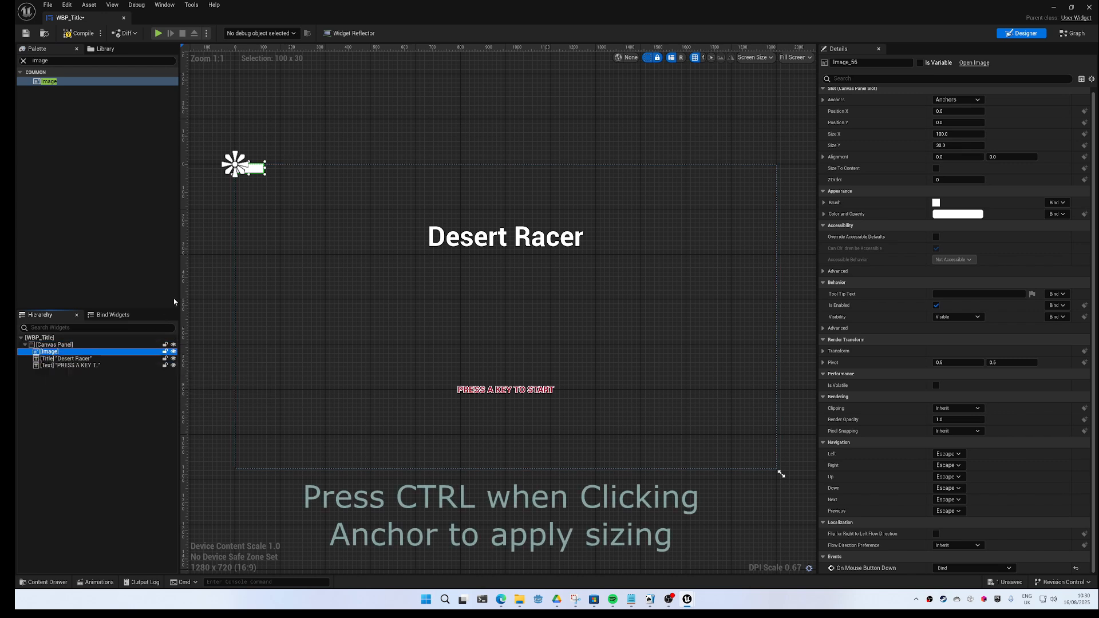
{"action": "left_click", "coordinate": [957, 99]}
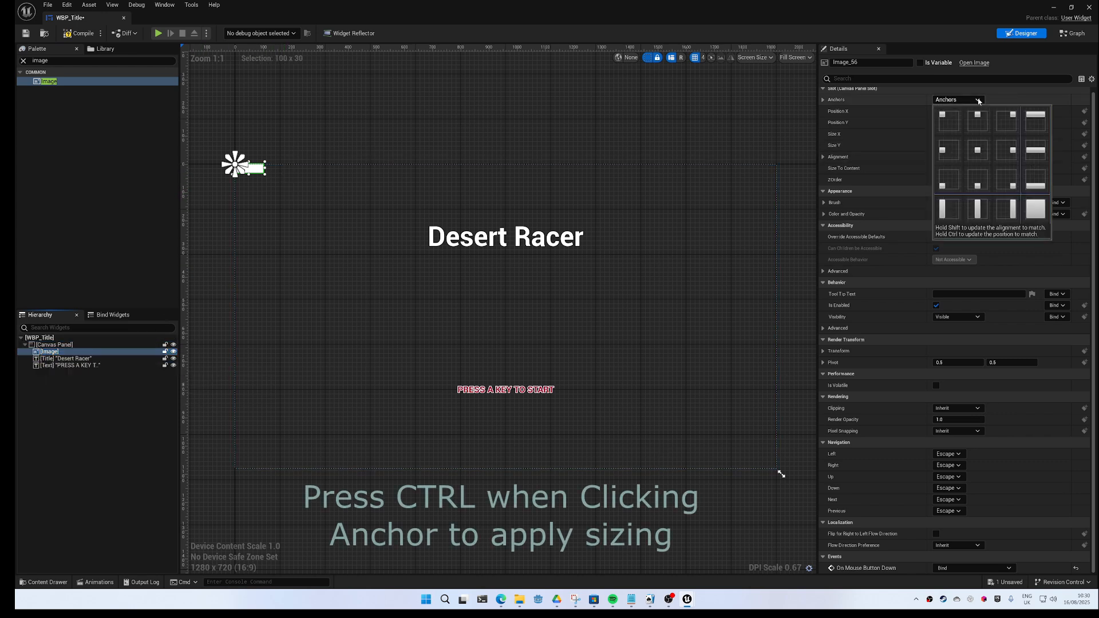
{"action": "left_click", "coordinate": [1036, 209]}
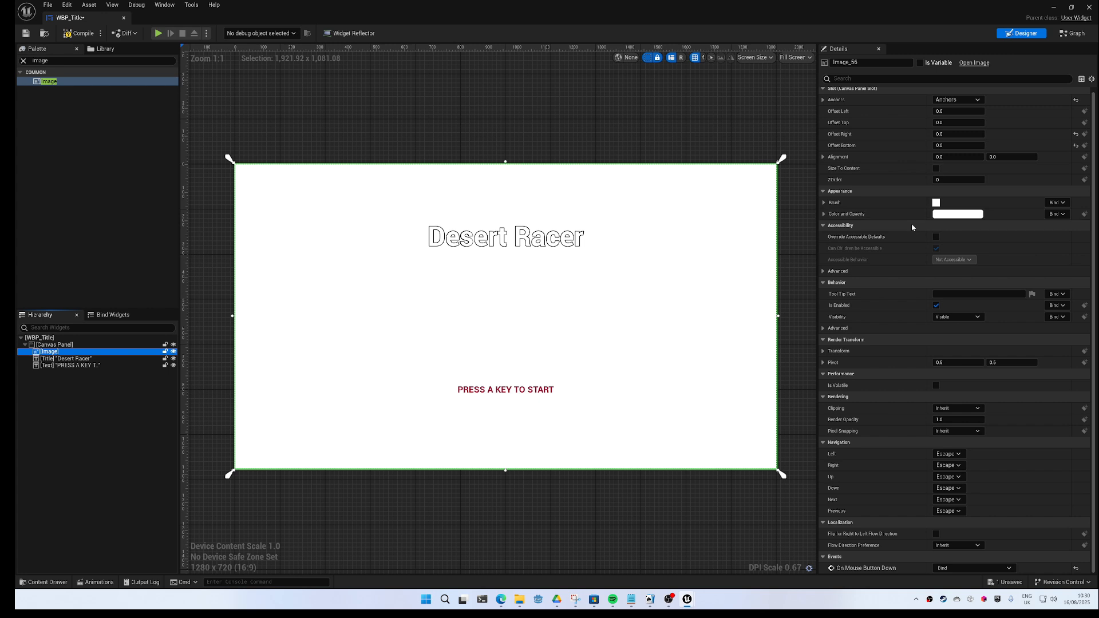
Tint the background image dark grey, hex sRGB 4A4A4AFF, and save and close the WBP_Title widget
{"action": "left_click", "coordinate": [954, 217]}
{"action": "left_click_drag", "start_coordinate": [888, 299], "coordinate": [888, 325]}
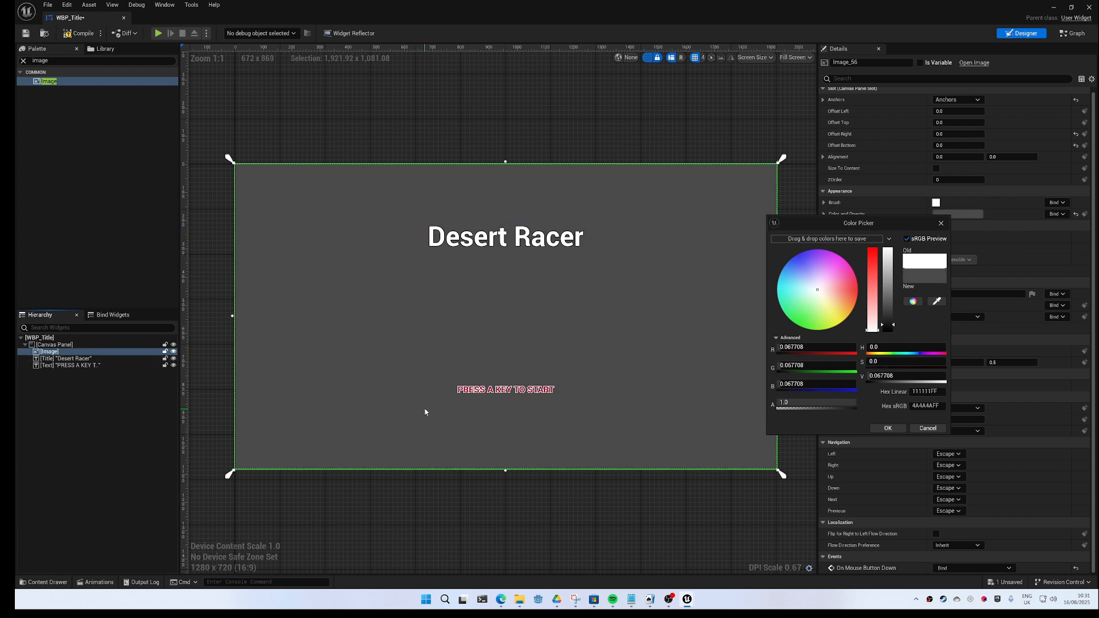
{"action": "left_click", "coordinate": [887, 428]}
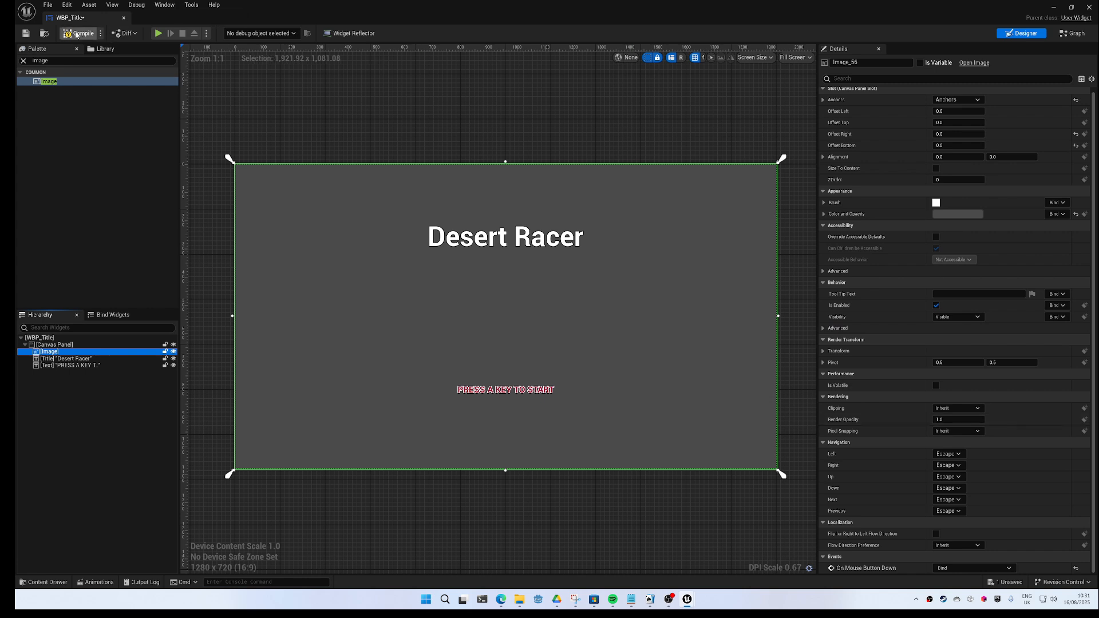
{"action": "left_click", "coordinate": [26, 34]}
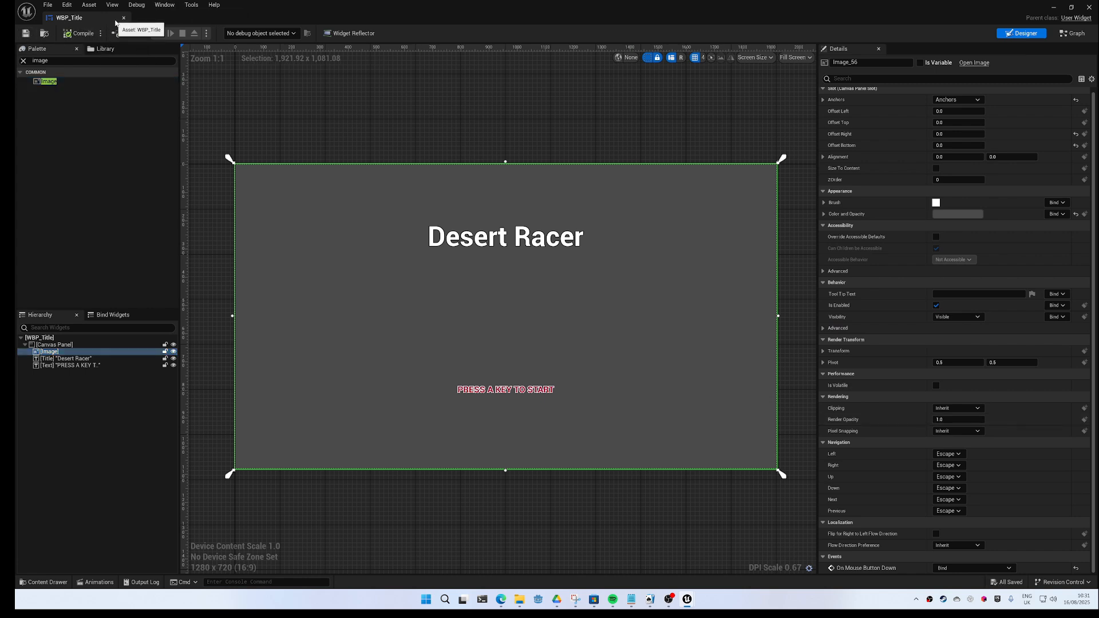
{"action": "left_click", "coordinate": [124, 18]}
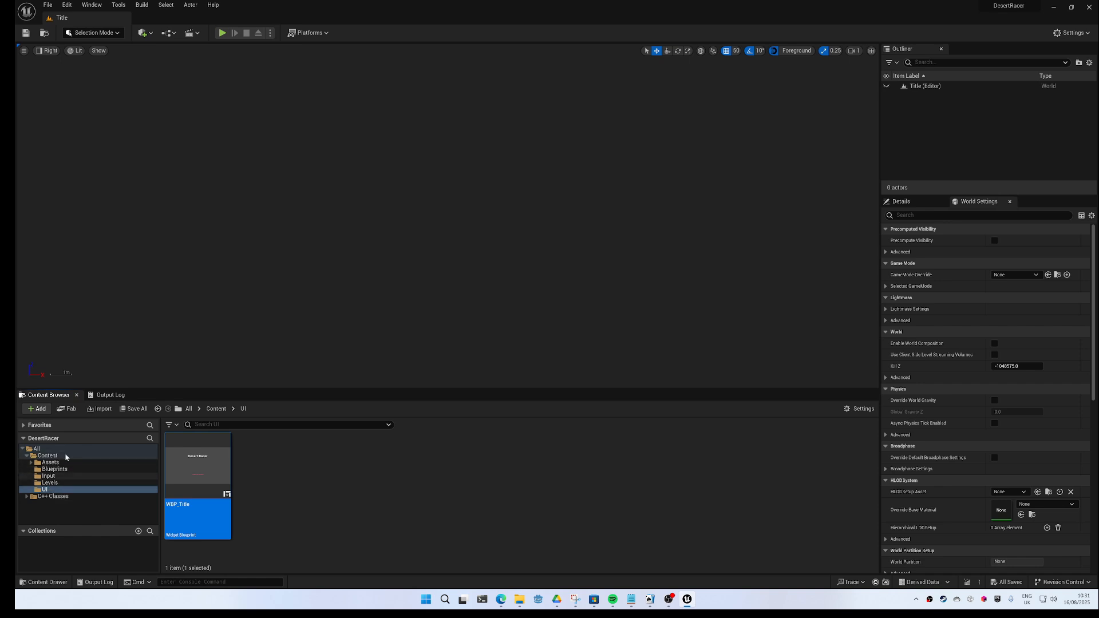
Create a GameModeBase blueprint named BP_TitleGameMode in the Blueprints folder as the level's game mode override, docking its editor beside the level
{"action": "left_click", "coordinate": [167, 33]}
{"action": "mouse_move", "coordinate": [209, 130]}
{"action": "mouse_move", "coordinate": [351, 135]}
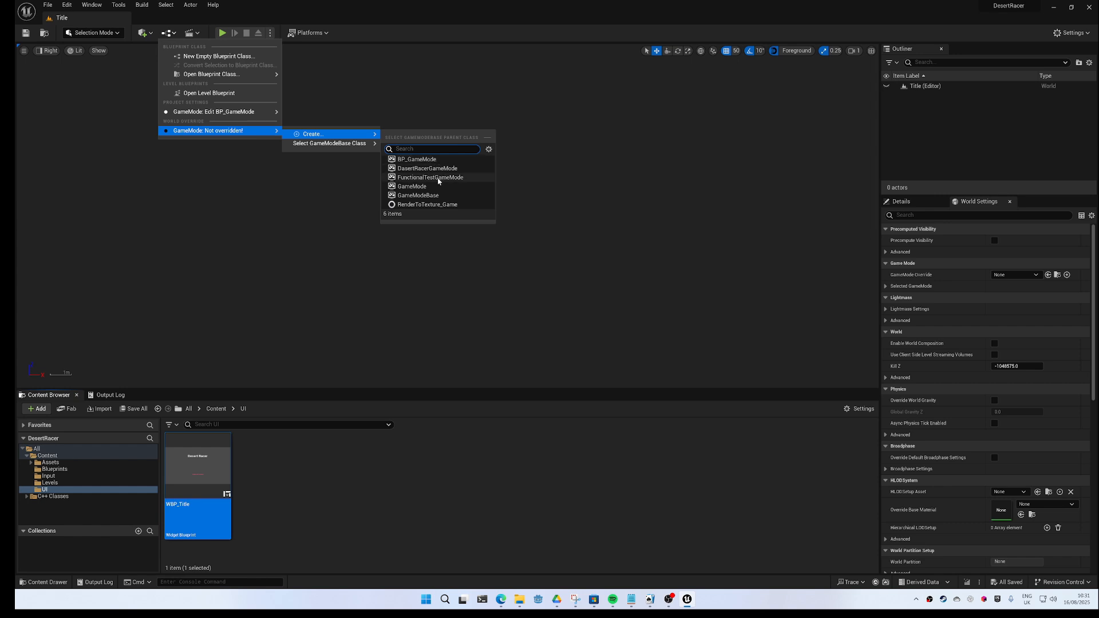
{"action": "left_click", "coordinate": [425, 195]}
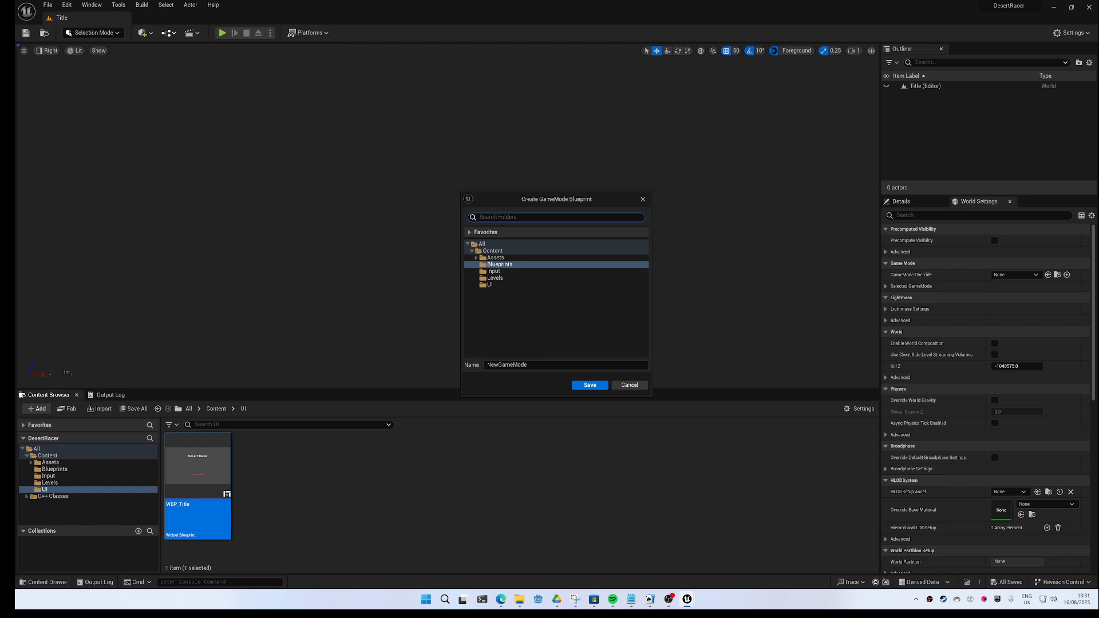
{"action": "left_click", "coordinate": [529, 365]}
{"action": "key", "text": "ctrl+a"}
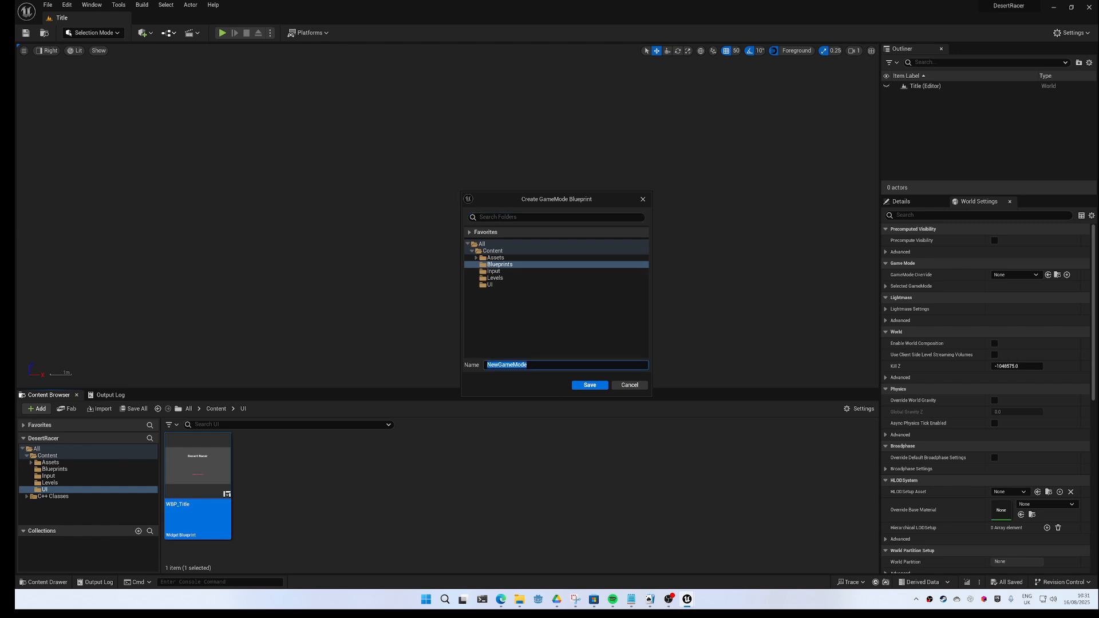
{"action": "type", "text": "BP_Titl"}
{"action": "left_click", "coordinate": [590, 385]}
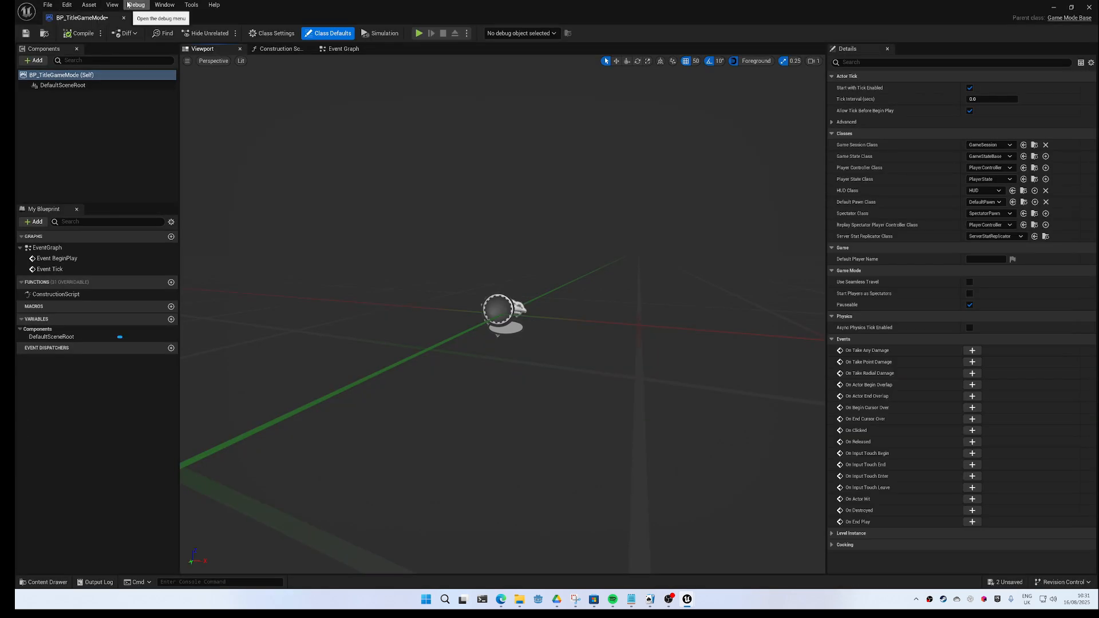
{"action": "left_click_drag", "start_coordinate": [89, 18], "coordinate": [180, 18]}
{"action": "left_click", "coordinate": [63, 18]}
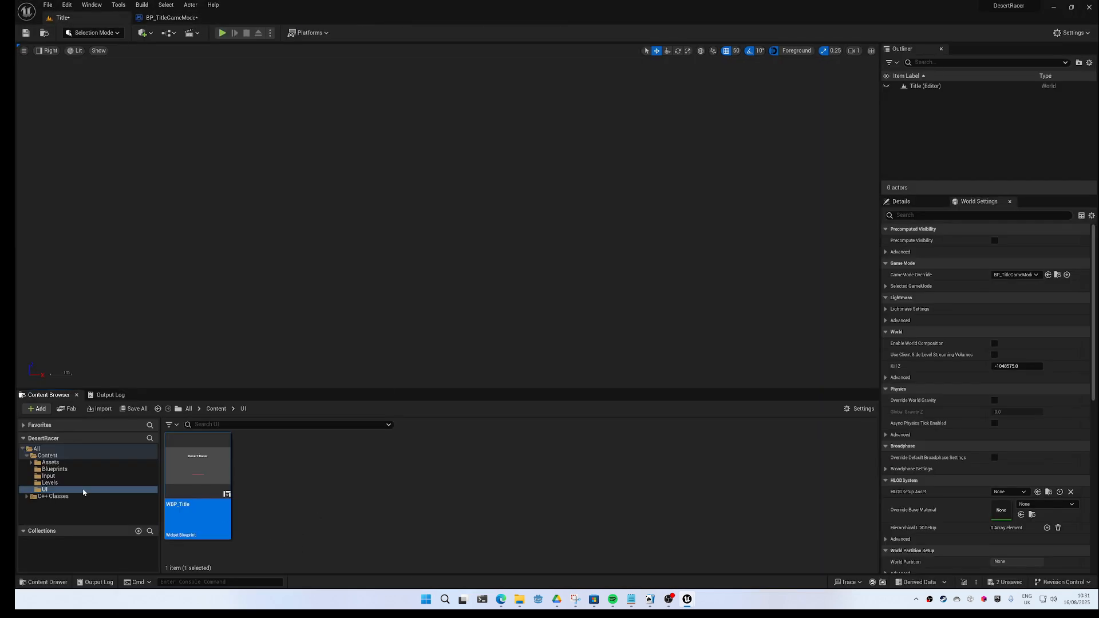
{"action": "left_click", "coordinate": [54, 469]}
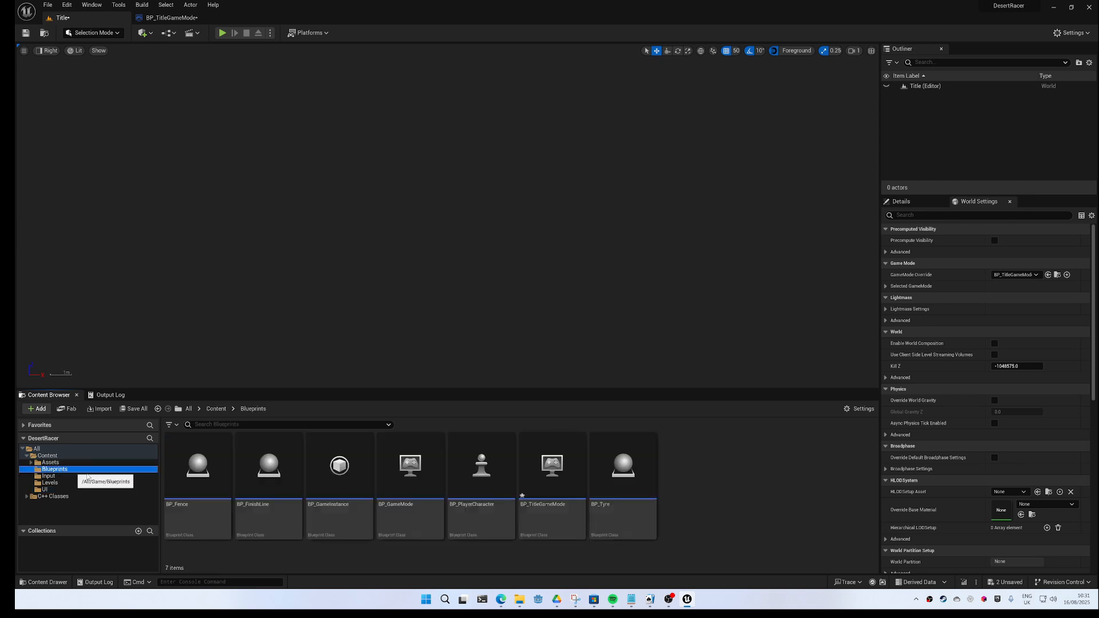
{"action": "right_click", "coordinate": [706, 460]}
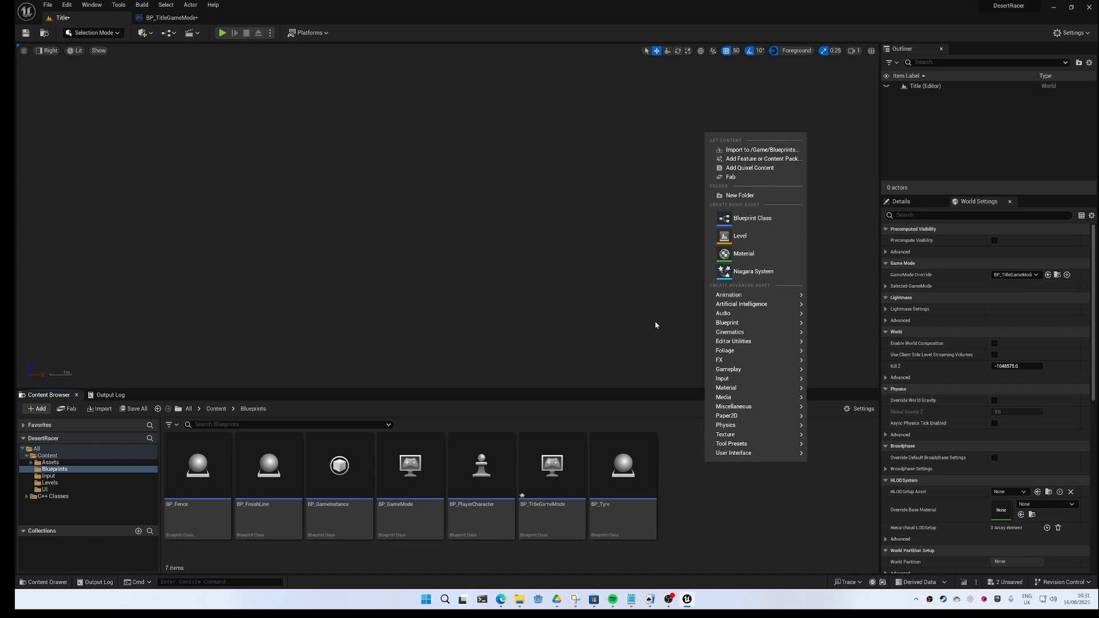
Set BP_TitleGameMode's Default Pawn Class to None and save the blueprint
{"action": "left_click", "coordinate": [177, 22]}
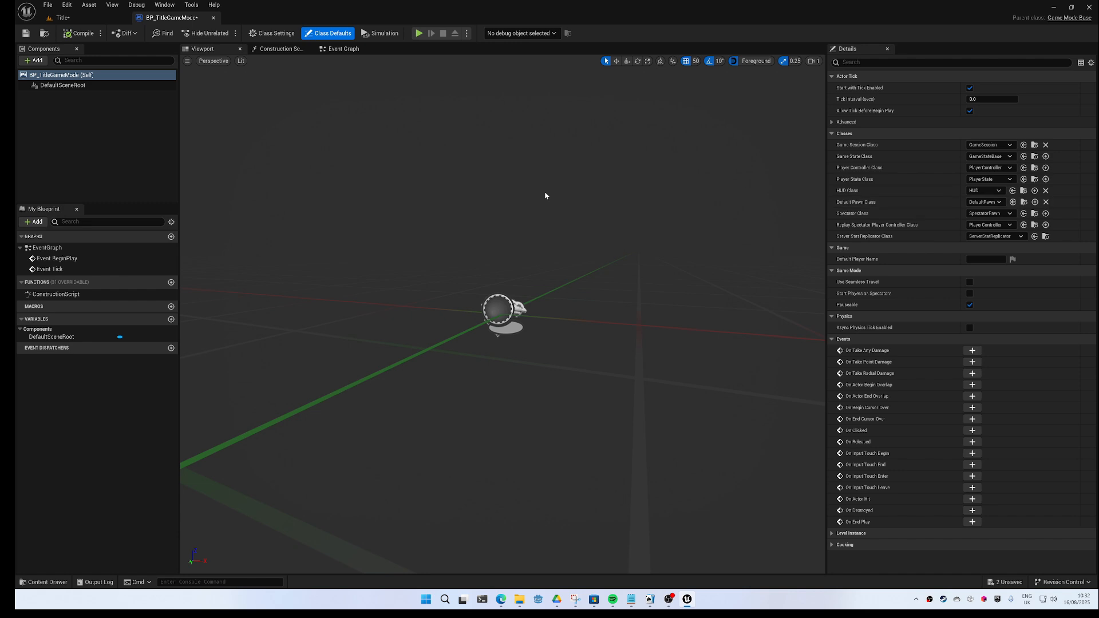
{"action": "left_click", "coordinate": [999, 203]}
{"action": "left_click", "coordinate": [989, 222]}
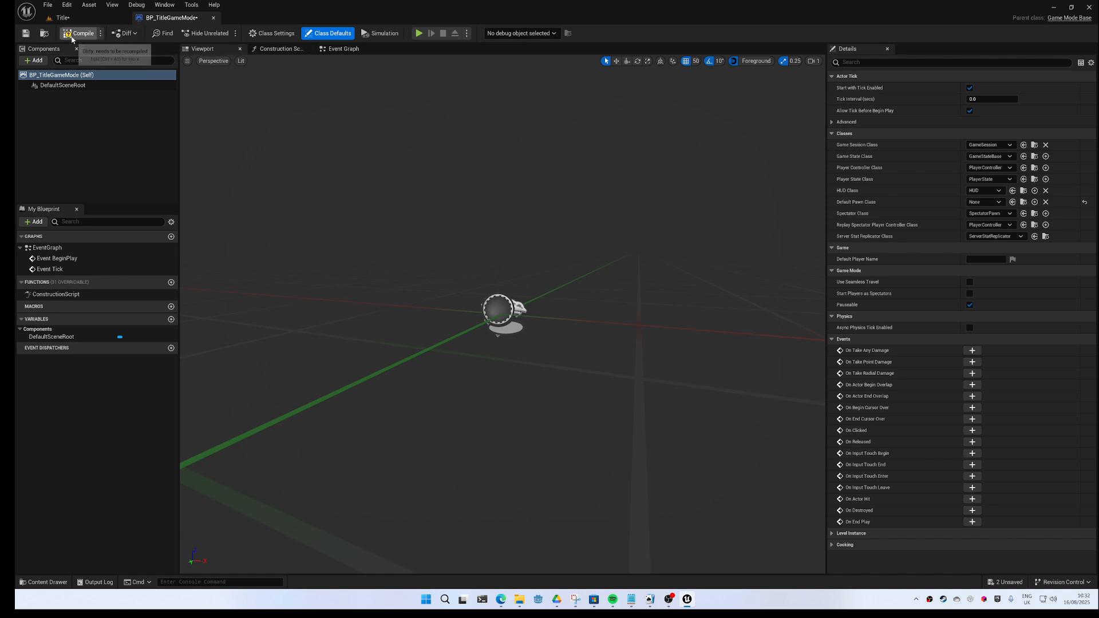
{"action": "left_click", "coordinate": [25, 33]}
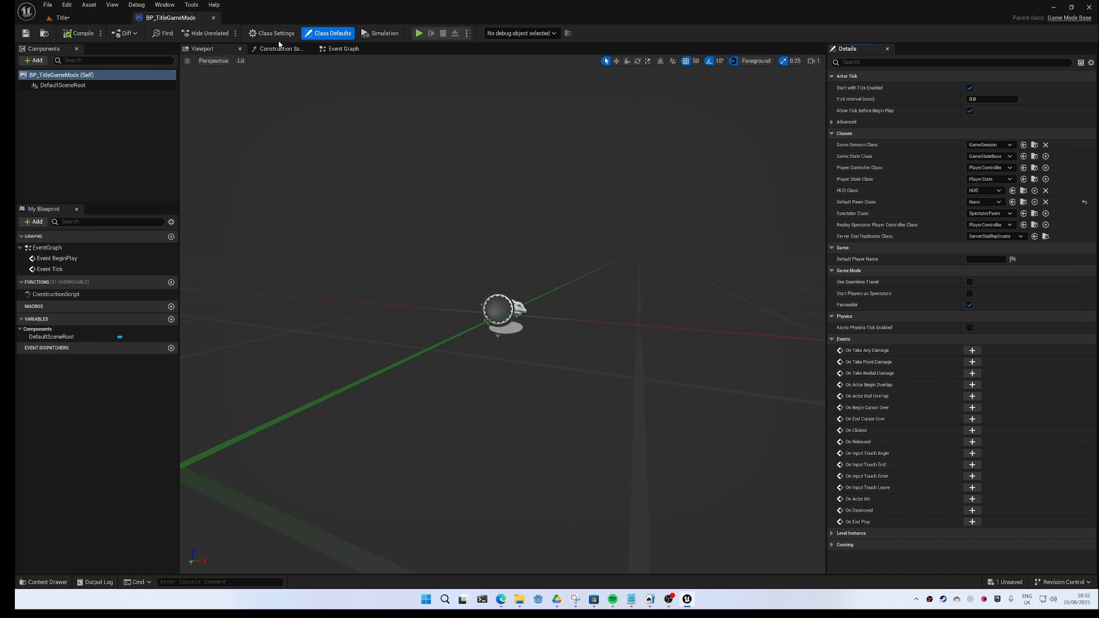
Add a Create Widget node to BP_TitleGameMode's event graph and wire Event BeginPlay into its execution input
{"action": "left_click", "coordinate": [343, 49]}
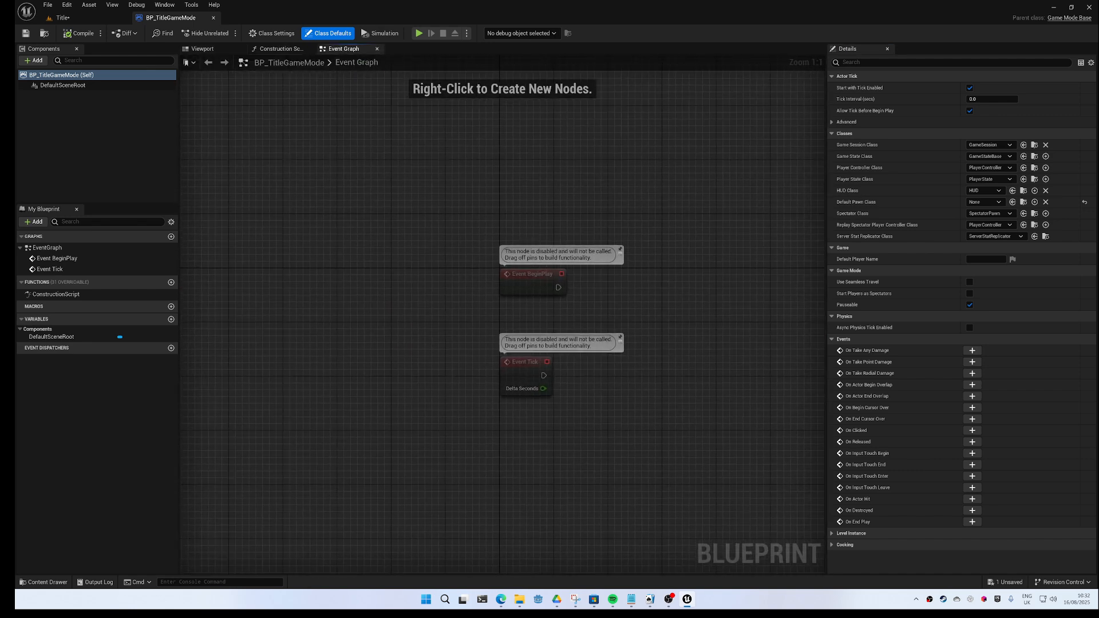
{"action": "right_click_drag", "start_coordinate": [660, 316], "coordinate": [570, 311]}
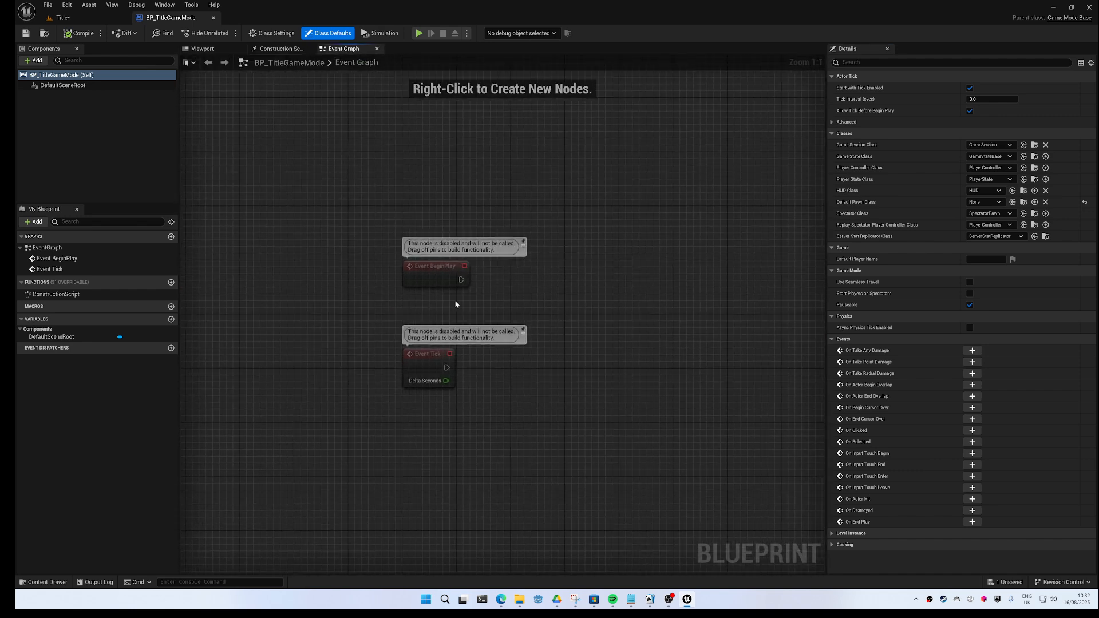
{"action": "right_click", "coordinate": [452, 298]}
{"action": "type", "text": "create"}
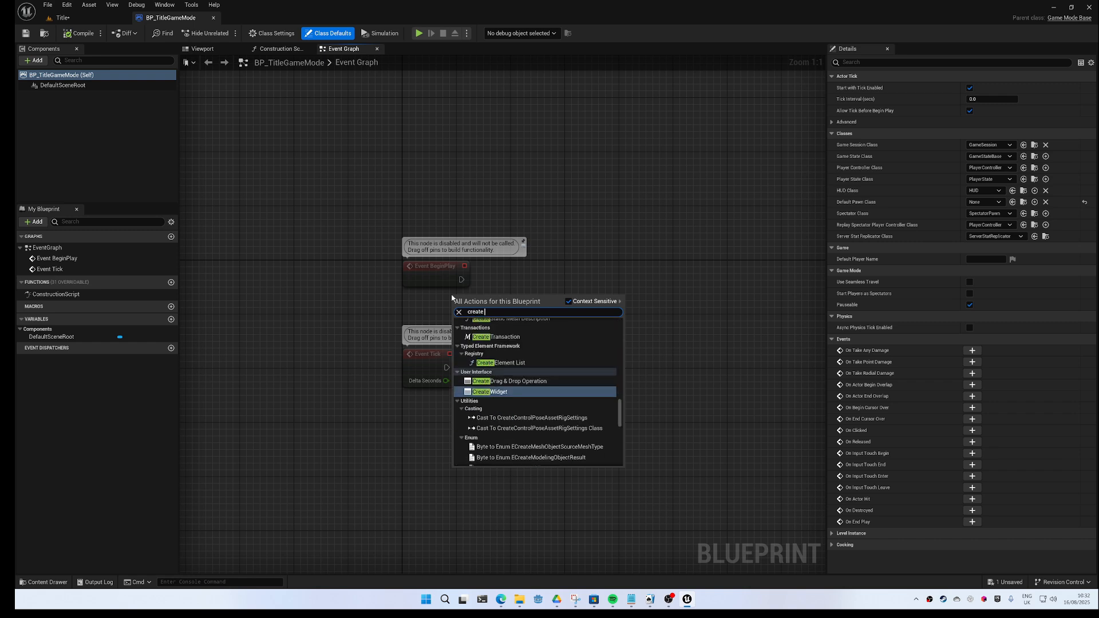
{"action": "left_click", "coordinate": [491, 392]}
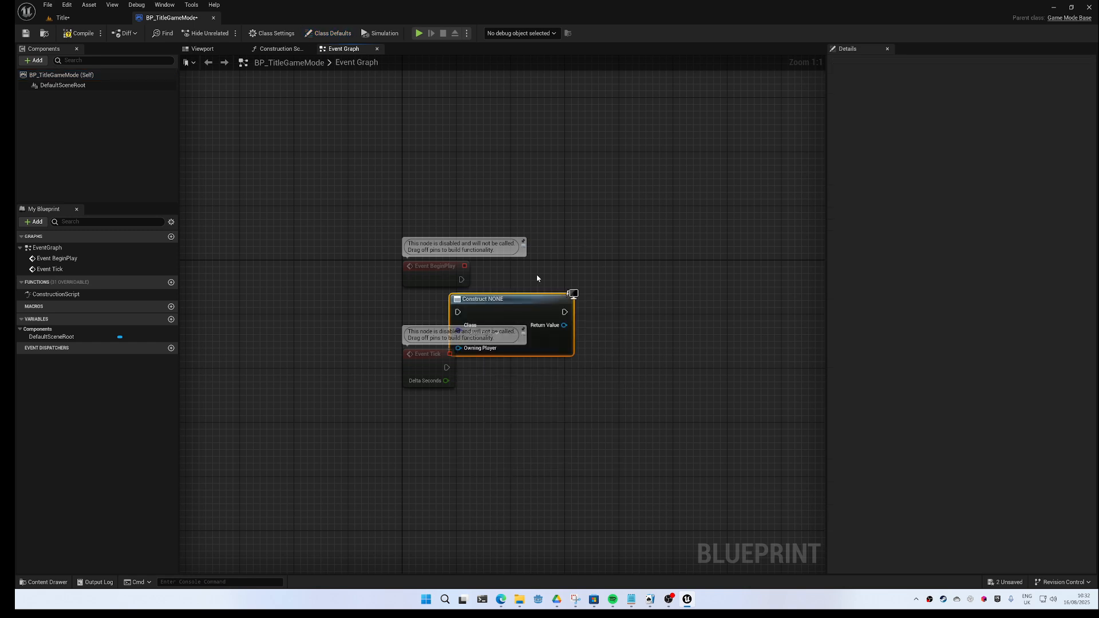
{"action": "left_click_drag", "start_coordinate": [563, 299], "coordinate": [651, 258]}
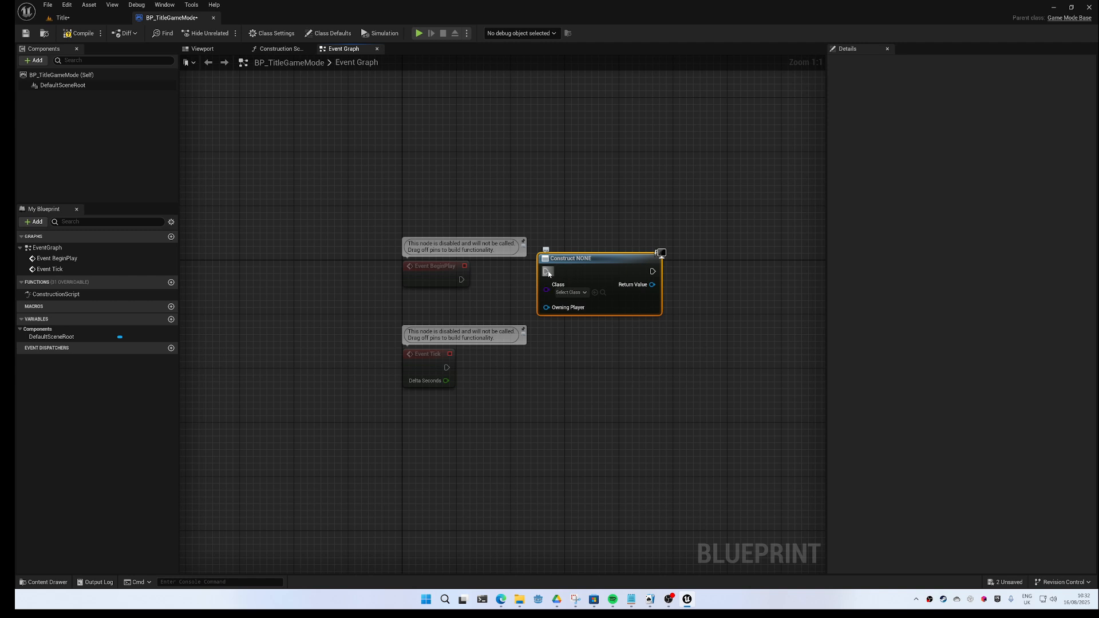
{"action": "left_click_drag", "start_coordinate": [548, 272], "coordinate": [460, 279]}
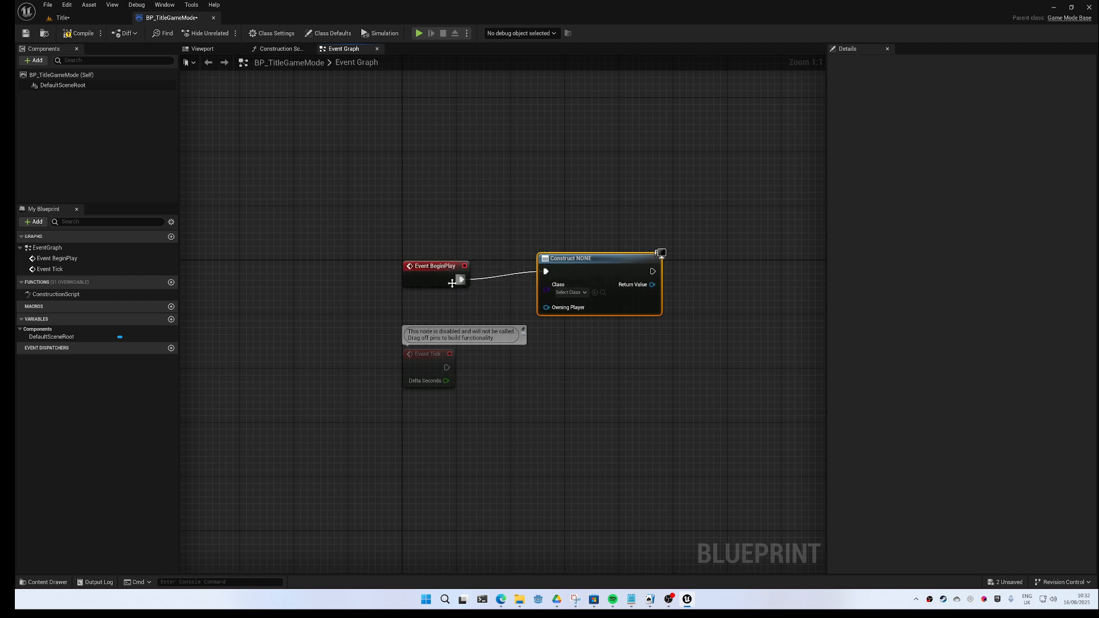
Feed a Get Player Controller node into the Create Widget node's Owning Player and set the widget class to WBP_Title
{"action": "right_click", "coordinate": [419, 308]}
{"action": "type", "text": "get play"}
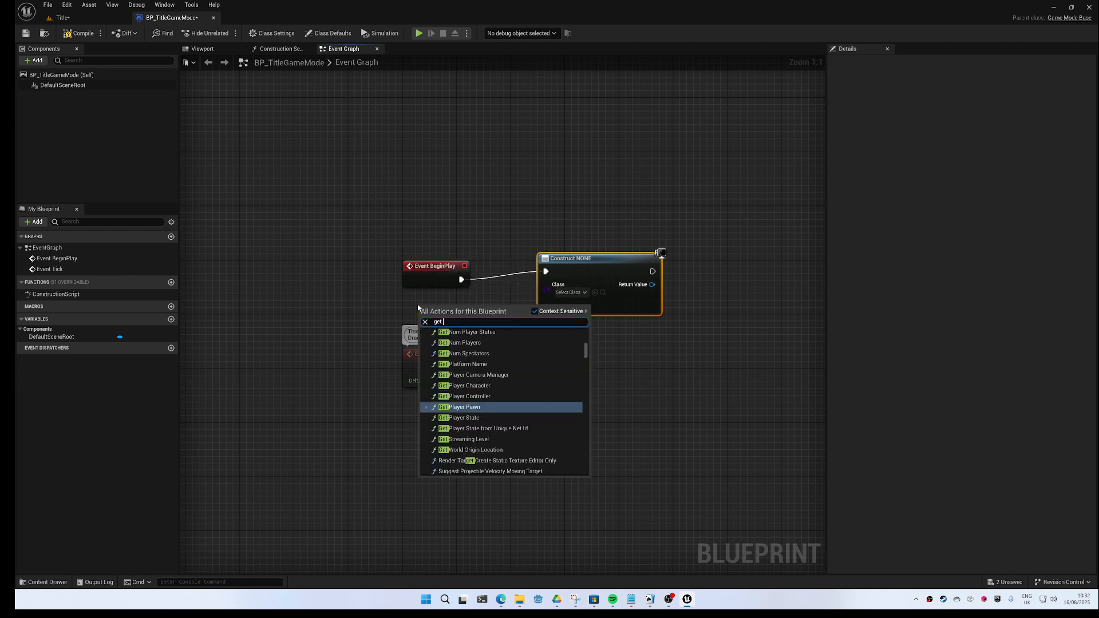
{"action": "key", "text": "Up"}
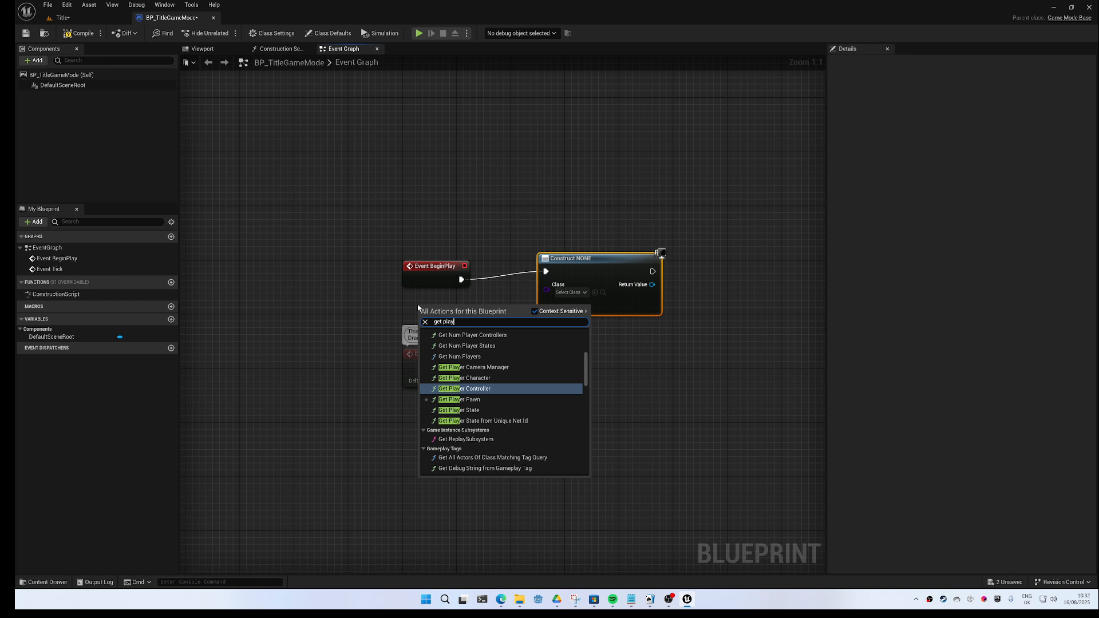
{"action": "key", "text": "Return"}
{"action": "left_click_drag", "start_coordinate": [513, 318], "coordinate": [456, 307]}
{"action": "left_click_drag", "start_coordinate": [604, 269], "coordinate": [577, 276]}
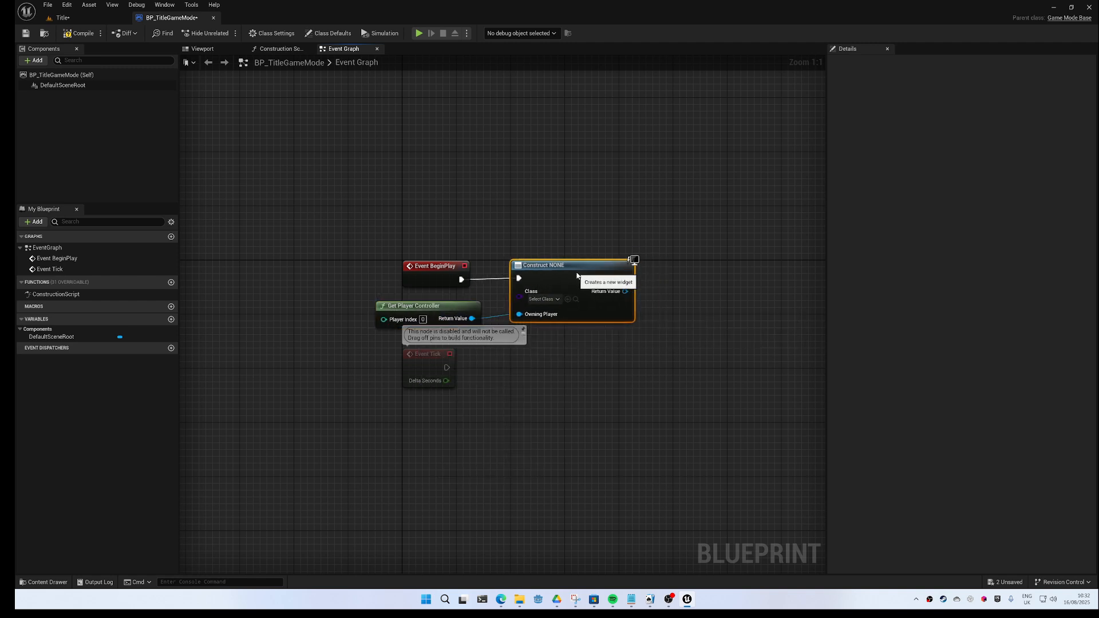
{"action": "left_click", "coordinate": [543, 299]}
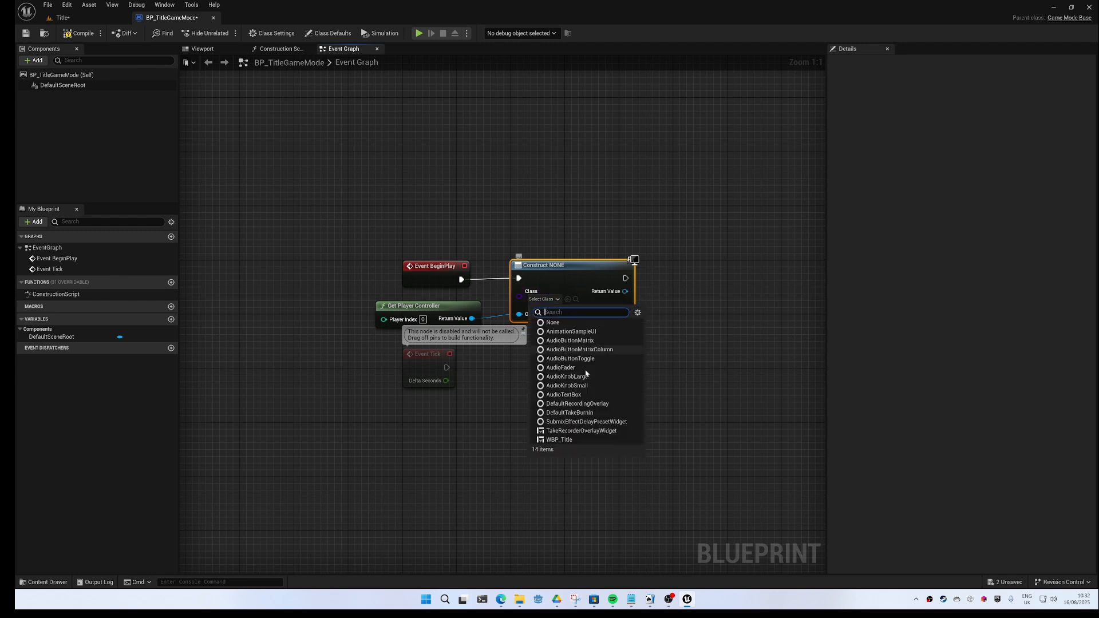
{"action": "left_click", "coordinate": [563, 440]}
Connect the created widget's return value to a new Add to Viewport node and save the blueprint
{"action": "left_click_drag", "start_coordinate": [632, 278], "coordinate": [705, 283]}
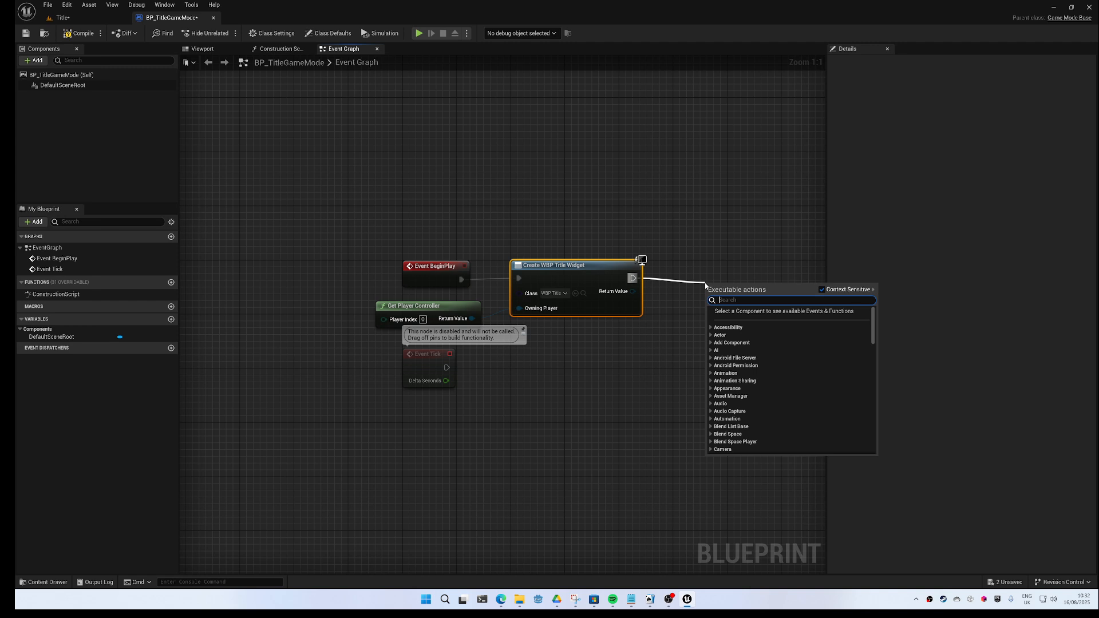
{"action": "key", "text": "Escape"}
{"action": "left_click_drag", "start_coordinate": [632, 292], "coordinate": [681, 286]}
{"action": "type", "text": "add to"}
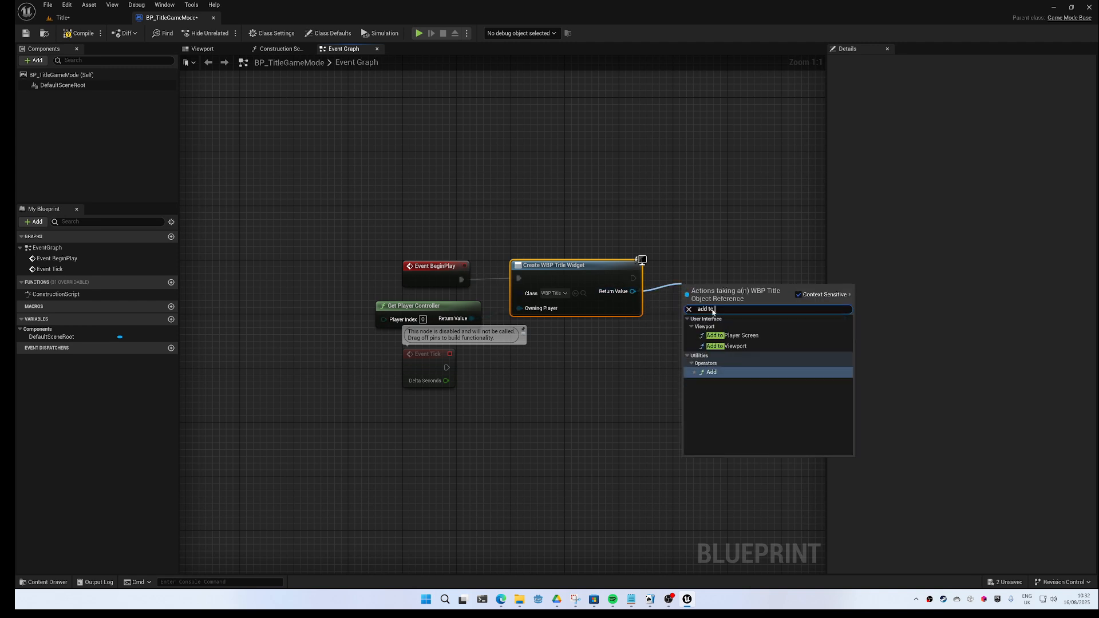
{"action": "left_click", "coordinate": [725, 347]}
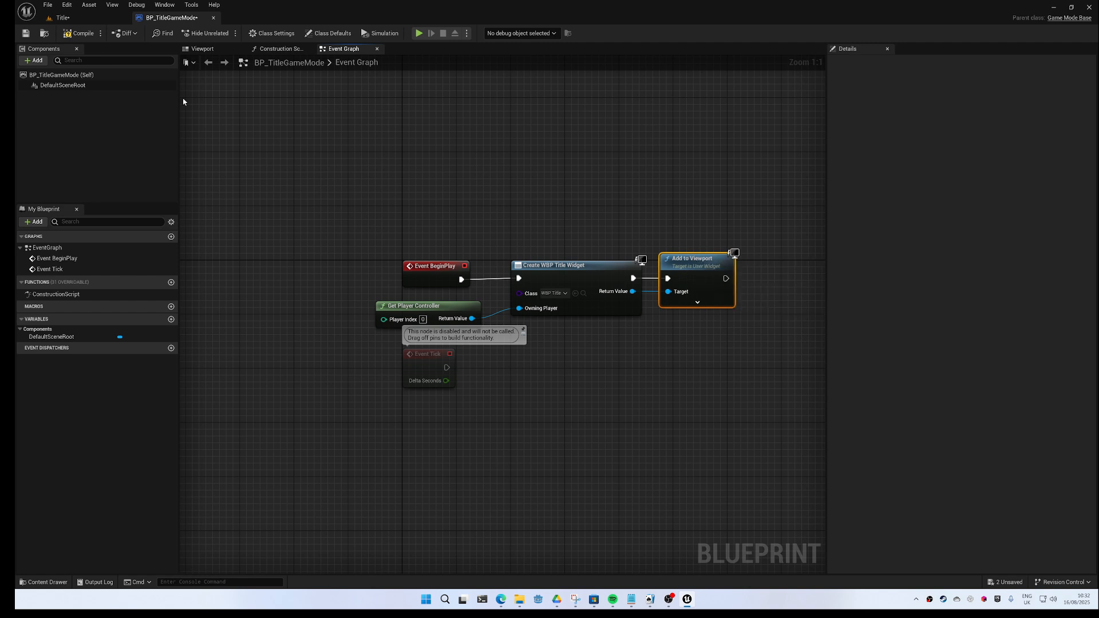
{"action": "left_click", "coordinate": [25, 33]}
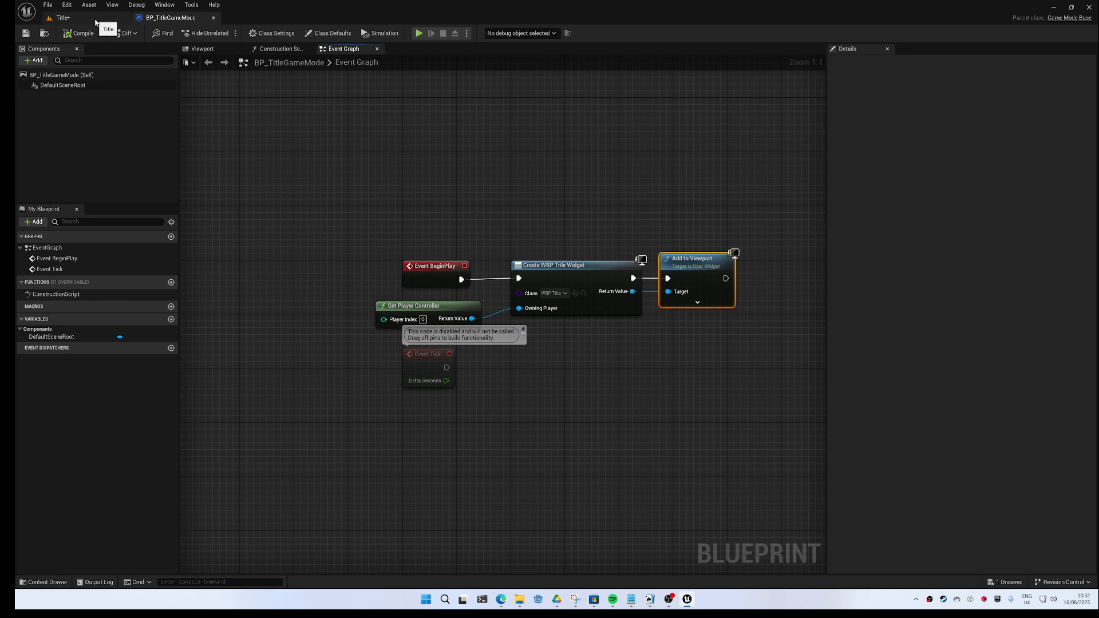
Play the Title level to check the title screen, and stop the simulation
{"action": "left_click", "coordinate": [96, 22]}
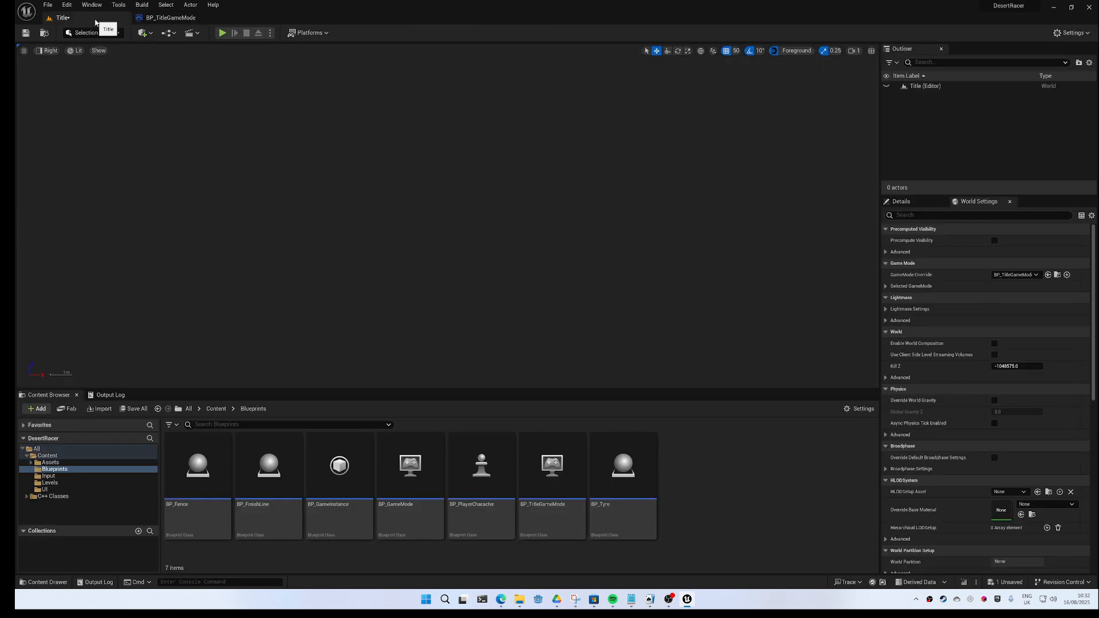
{"action": "left_click", "coordinate": [220, 34]}
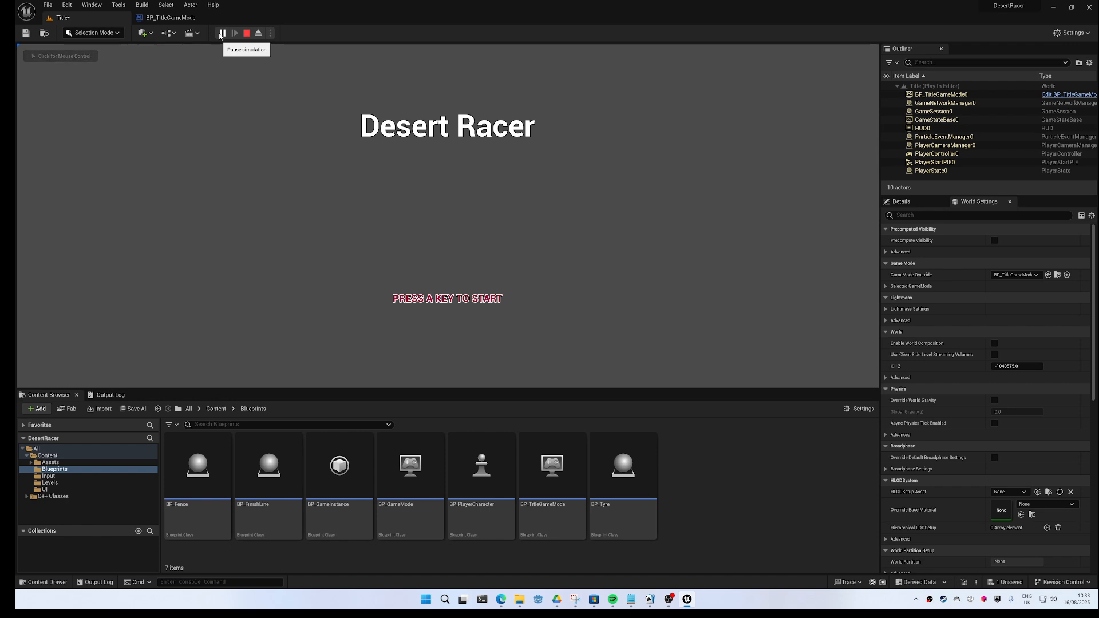
{"action": "key", "text": "Escape"}
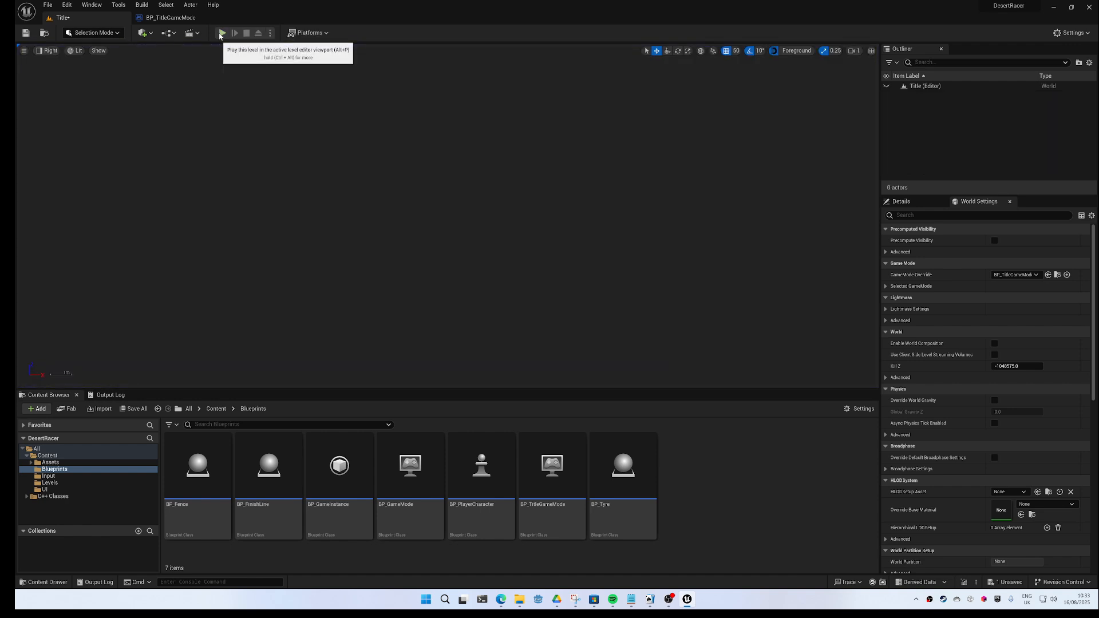
{"action": "left_click", "coordinate": [170, 18]}
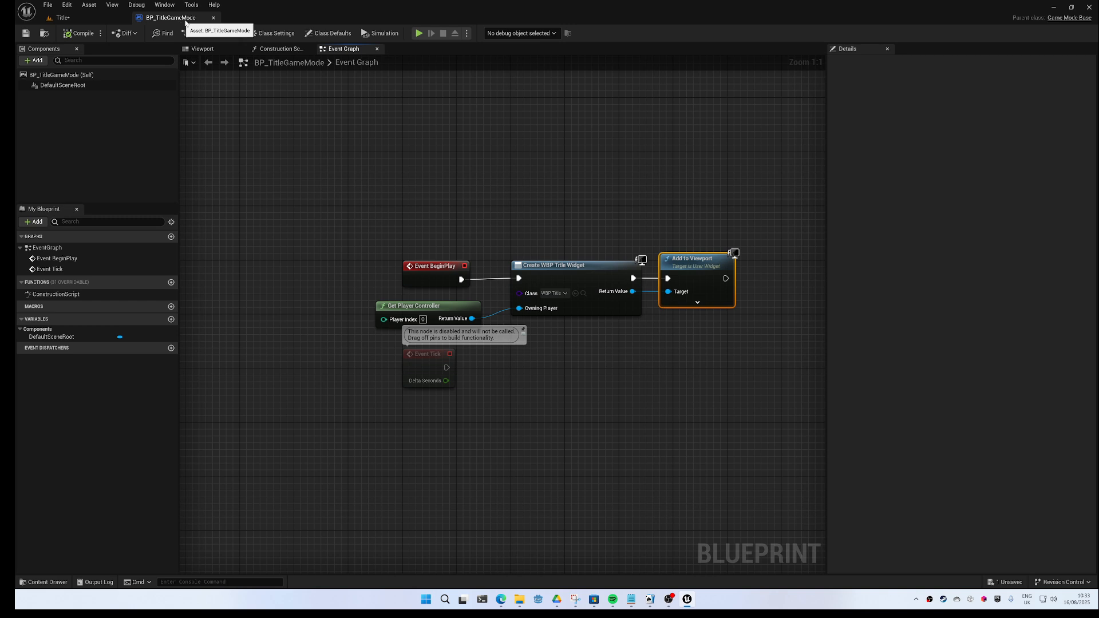
{"action": "right_click_drag", "start_coordinate": [497, 495], "coordinate": [527, 344]}
{"action": "right_click", "coordinate": [438, 361]}
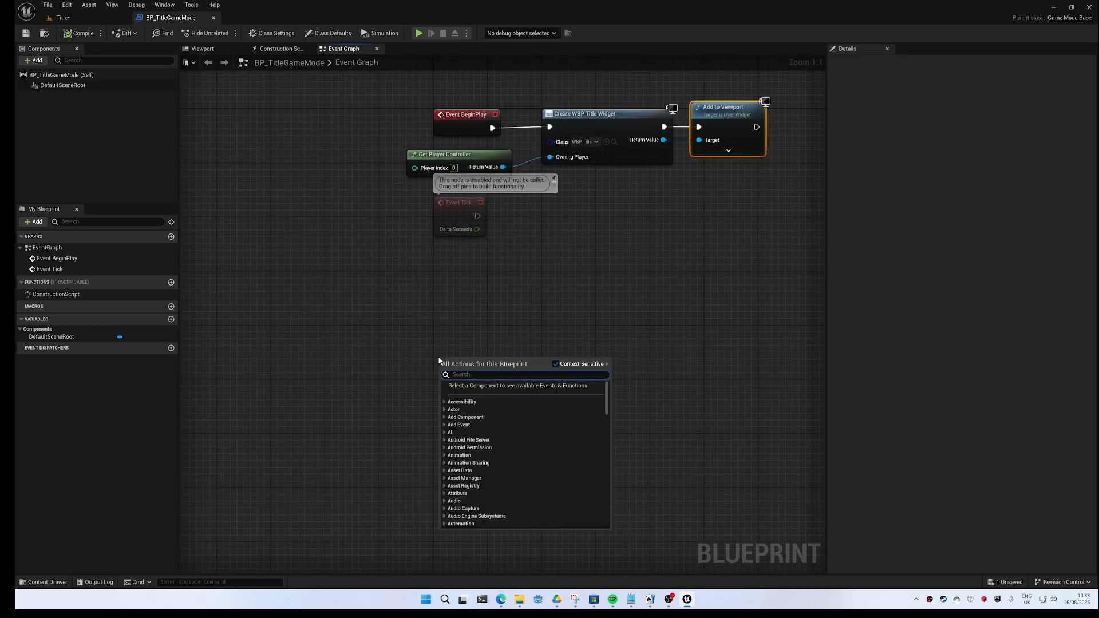
{"action": "type", "text": "any ke"}
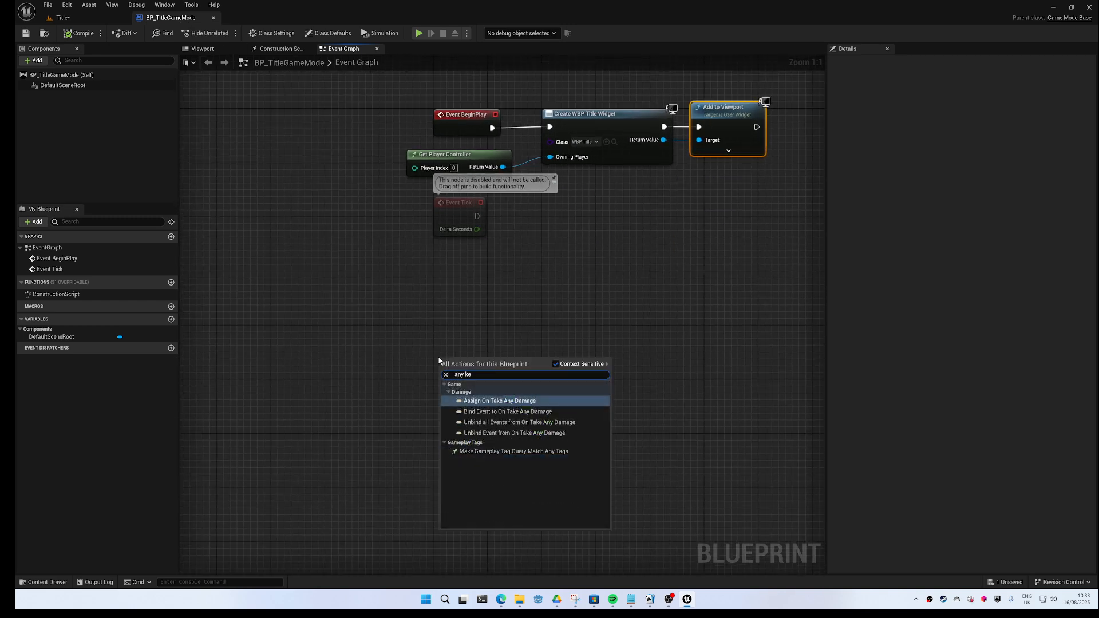
{"action": "key", "text": "BackSpace"}
{"action": "key", "text": "BackSpace"}
{"action": "key", "text": "BackSpace"}
{"action": "key", "text": "BackSpace"}
{"action": "key", "text": "BackSpace"}
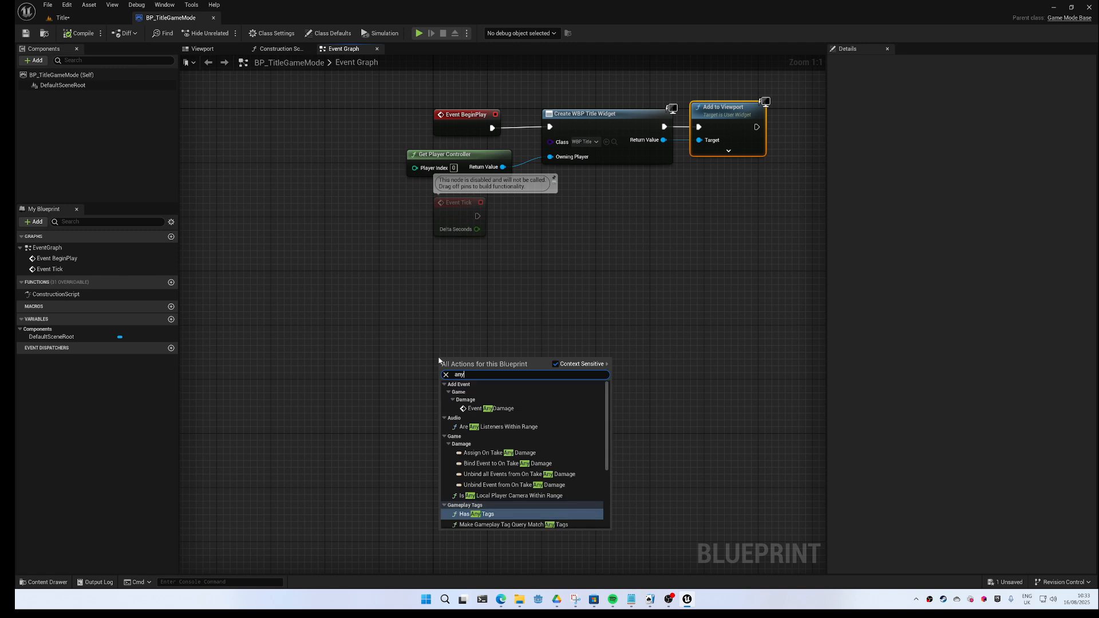
{"action": "type", "text": "key"}
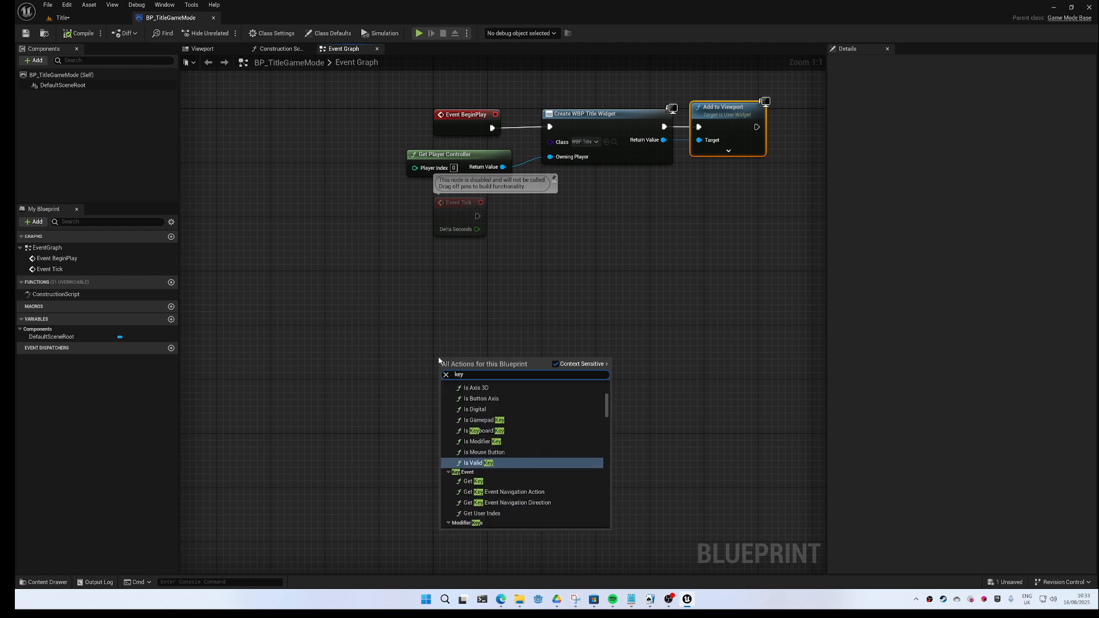
{"action": "type", "text": " pres"}
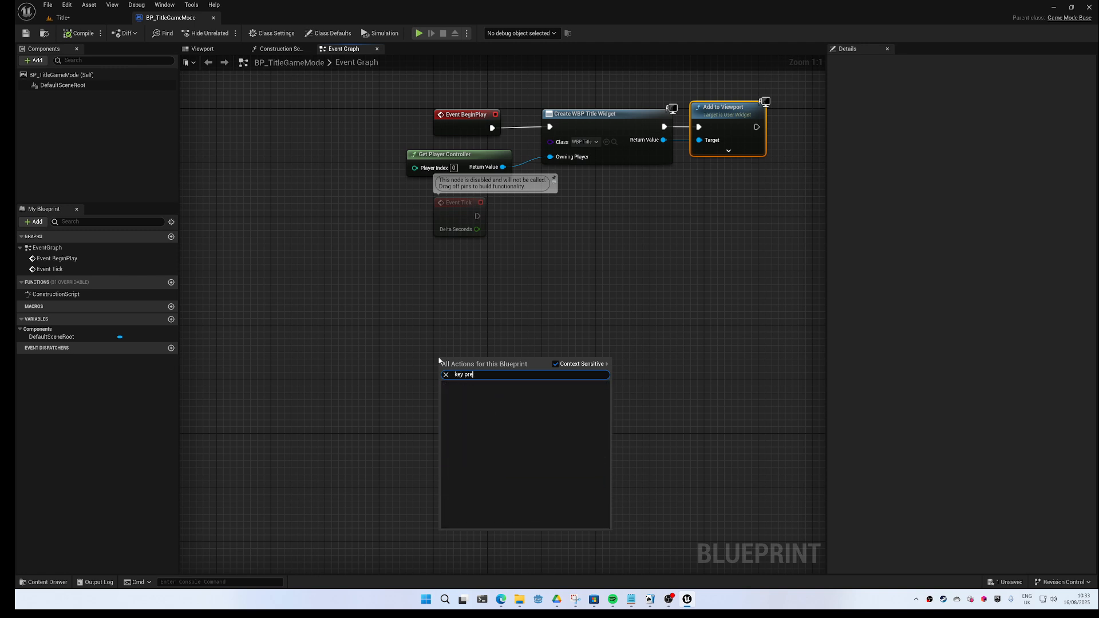
{"action": "key", "text": "BackSpace"}
{"action": "key", "text": "BackSpace"}
{"action": "key", "text": "BackSpace"}
{"action": "key", "text": "BackSpace"}
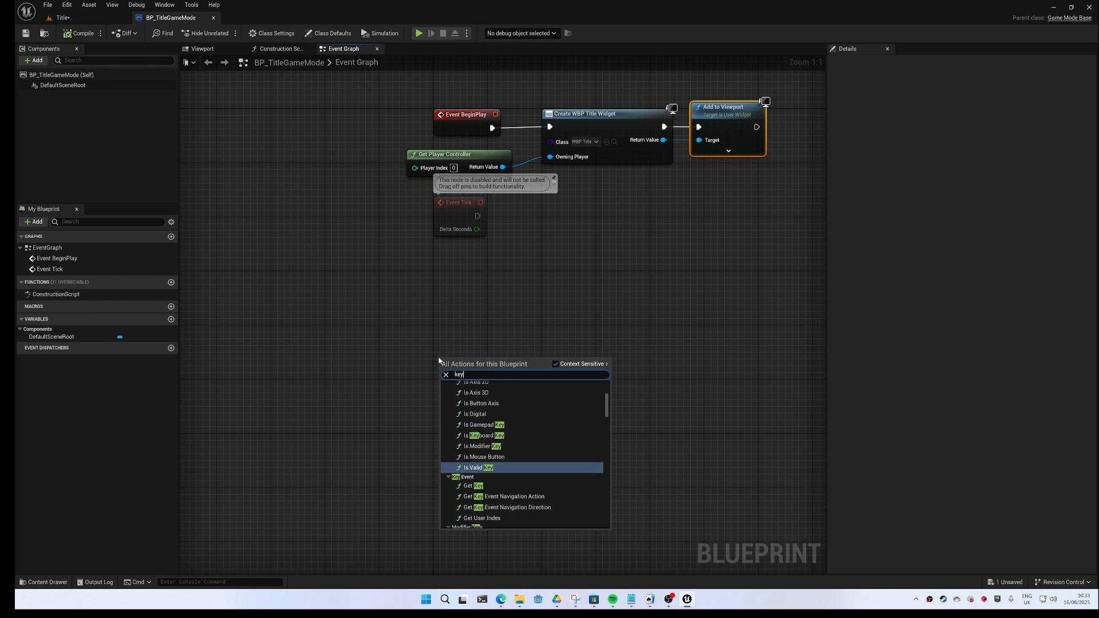
{"action": "left_click", "coordinate": [473, 485]}
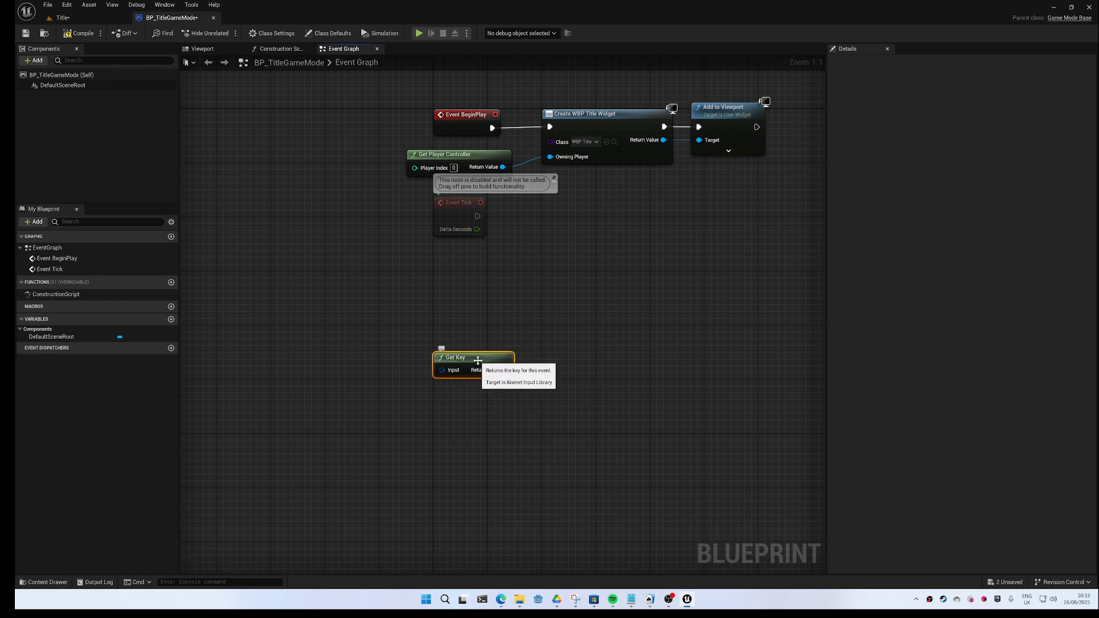
{"action": "key", "text": "Delete"}
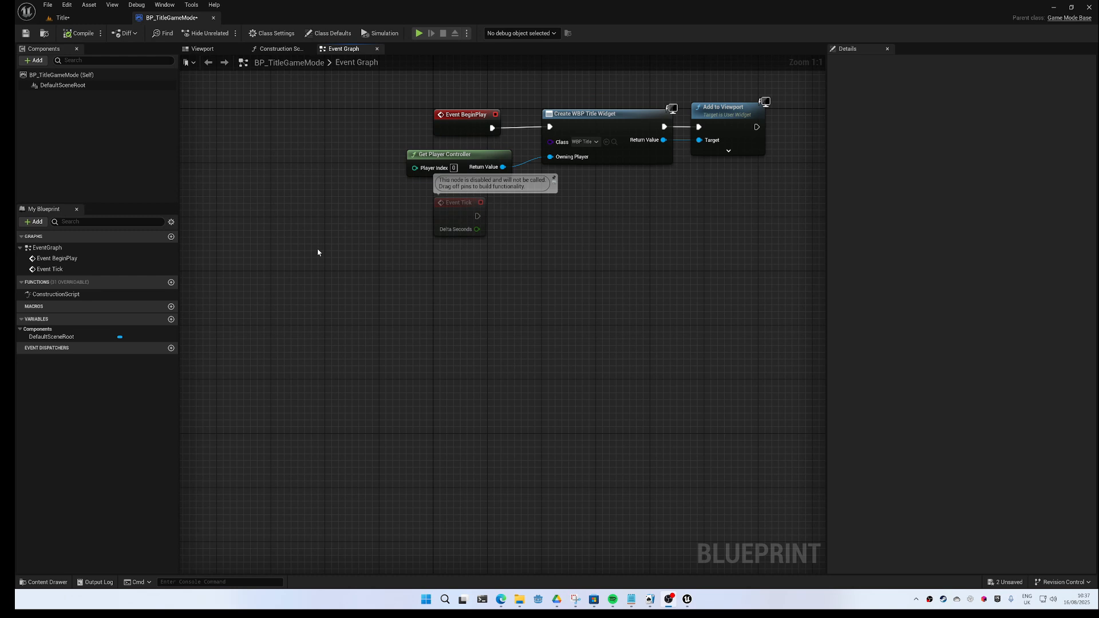
Create a Blueprint class with Pawn as its parent in the Blueprints folder and name it BP_MenuPawn
{"action": "left_click", "coordinate": [80, 20]}
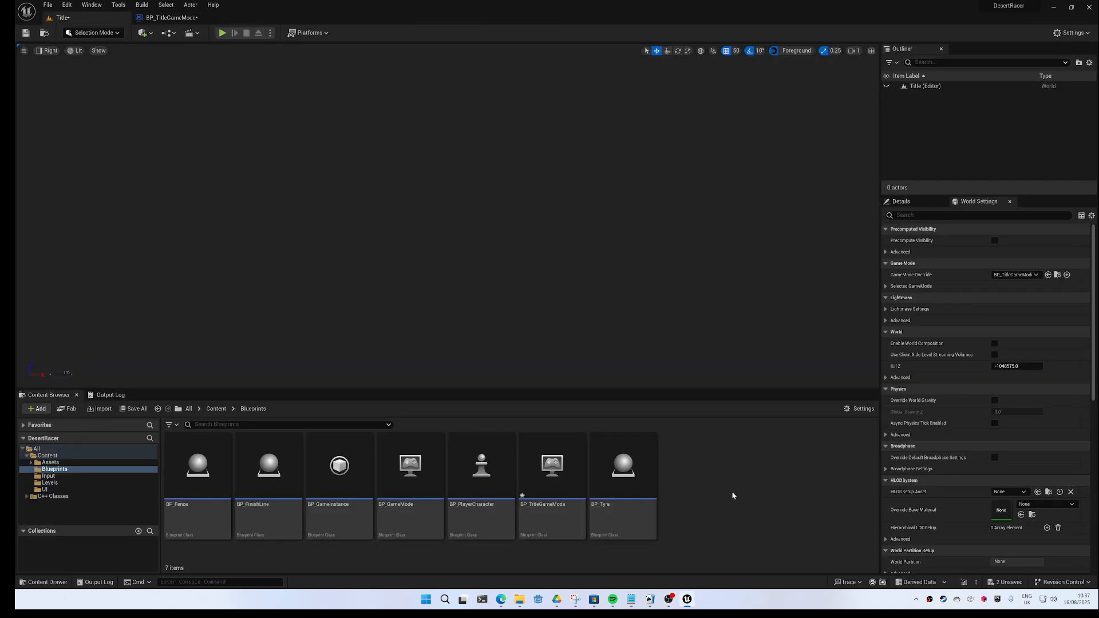
{"action": "right_click", "coordinate": [716, 468]}
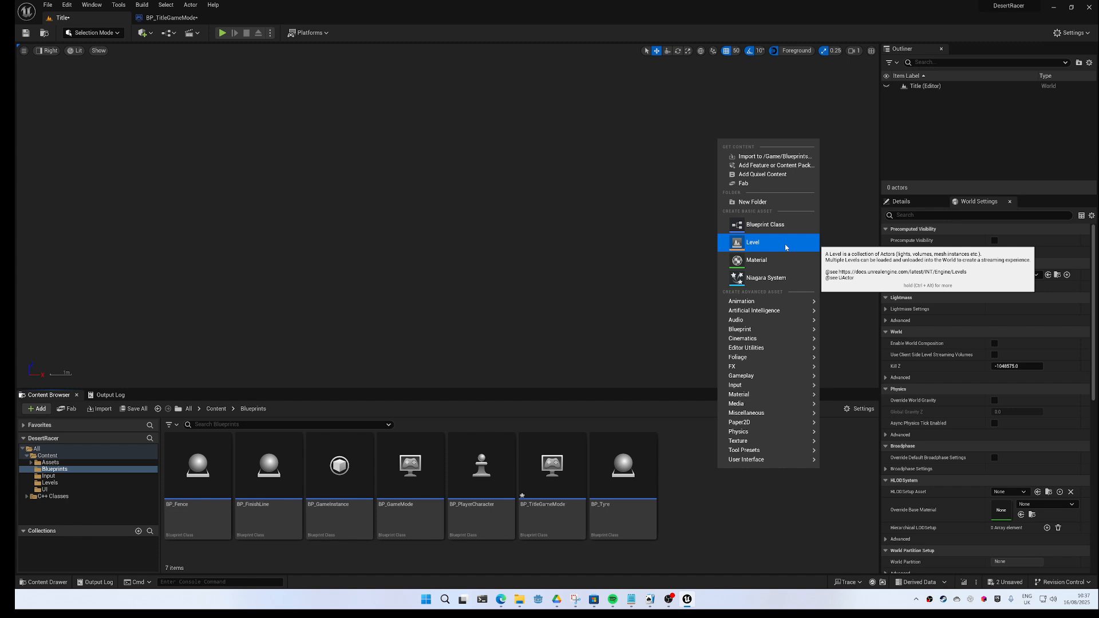
{"action": "left_click", "coordinate": [779, 229]}
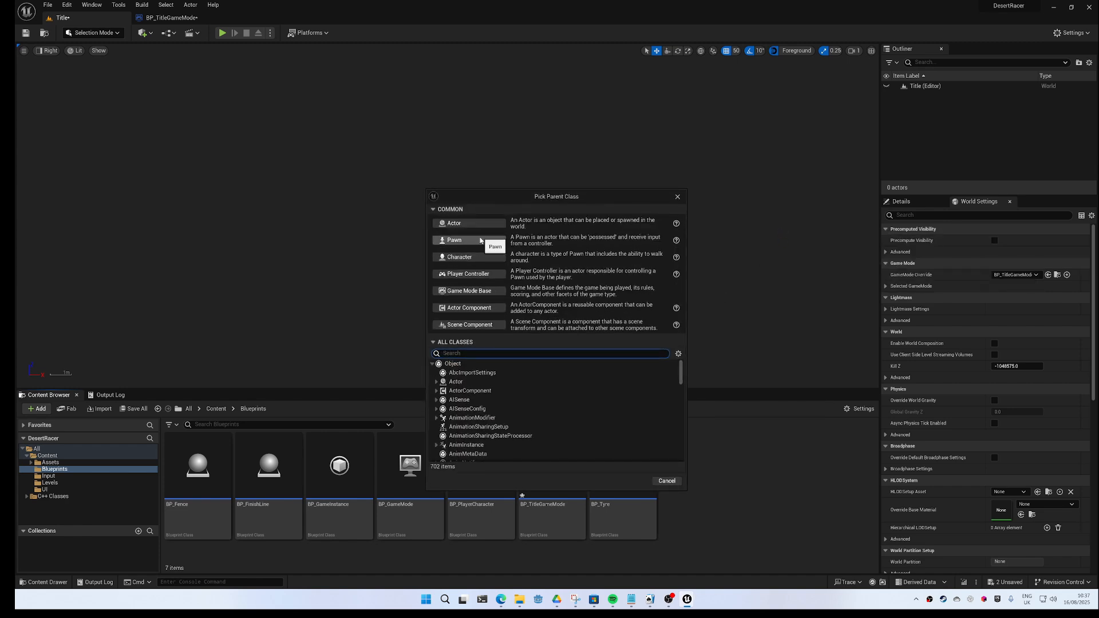
{"action": "left_click", "coordinate": [504, 271]}
{"action": "type", "text": "BP"}
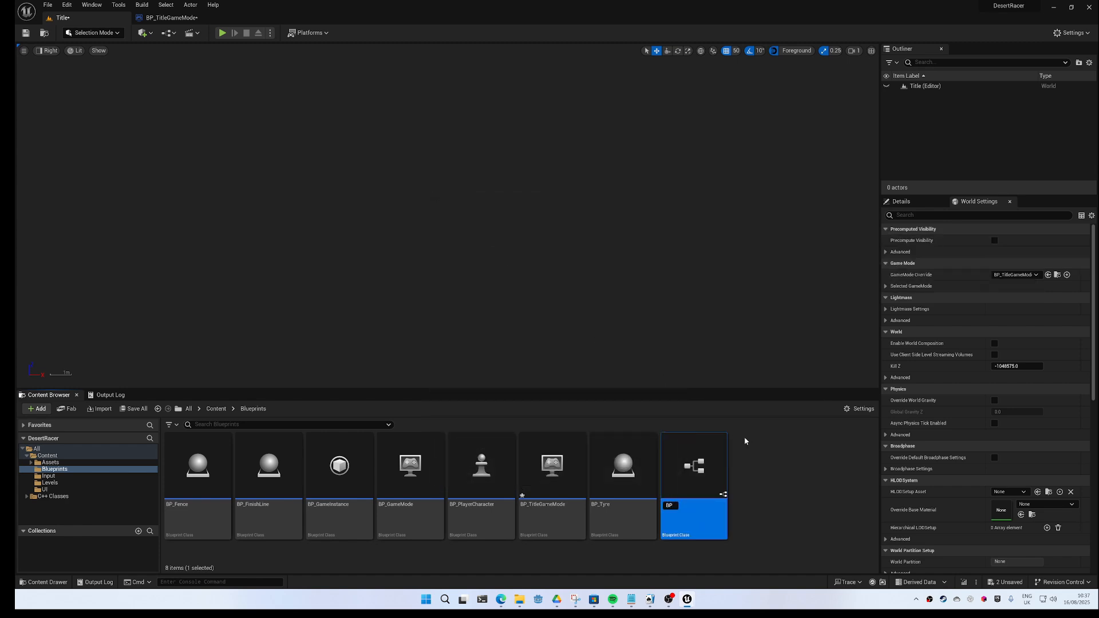
{"action": "type", "text": "_MenuPawn"}
{"action": "key", "text": "Return"}
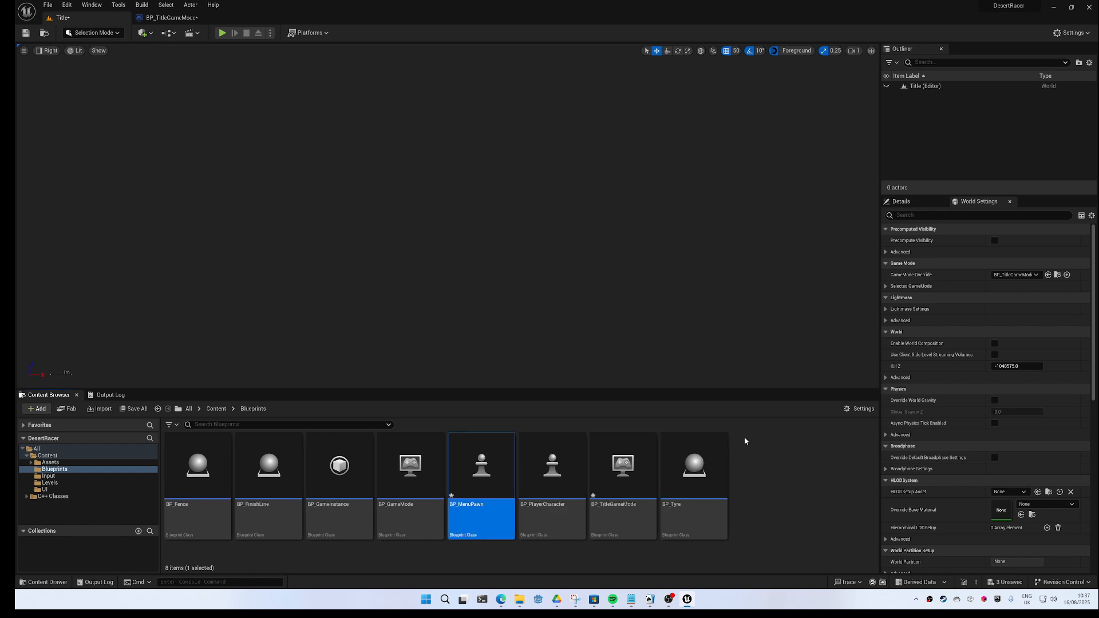
Open BP_MenuPawn and add an Any Key keyboard event to its event graph below Event Tick
{"action": "double_click", "coordinate": [494, 468]}
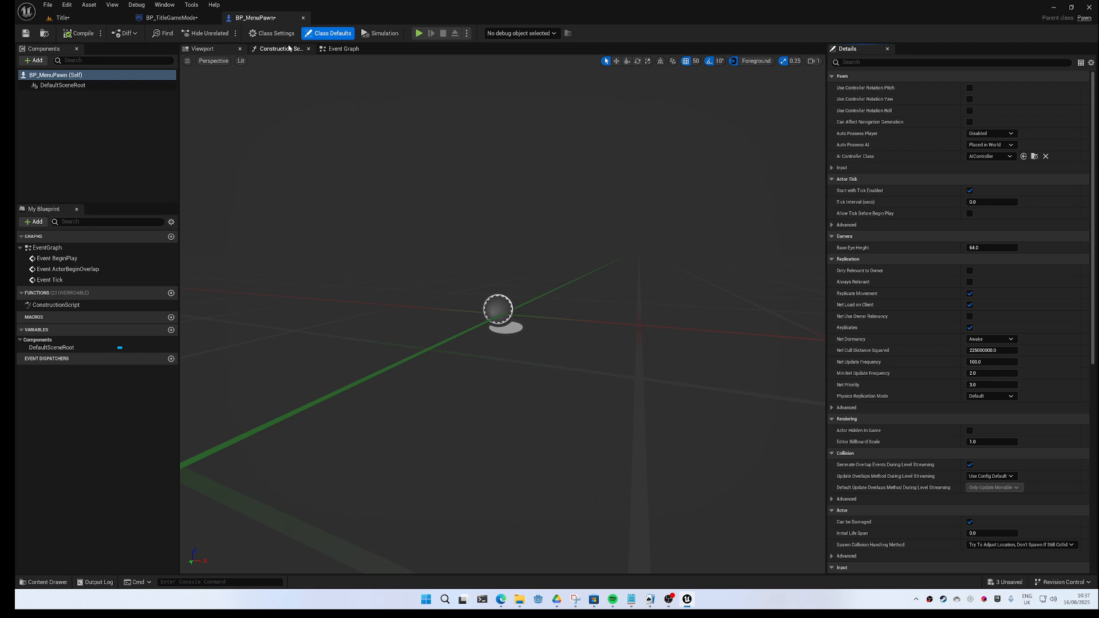
{"action": "right_click_drag", "start_coordinate": [511, 493], "coordinate": [444, 339]}
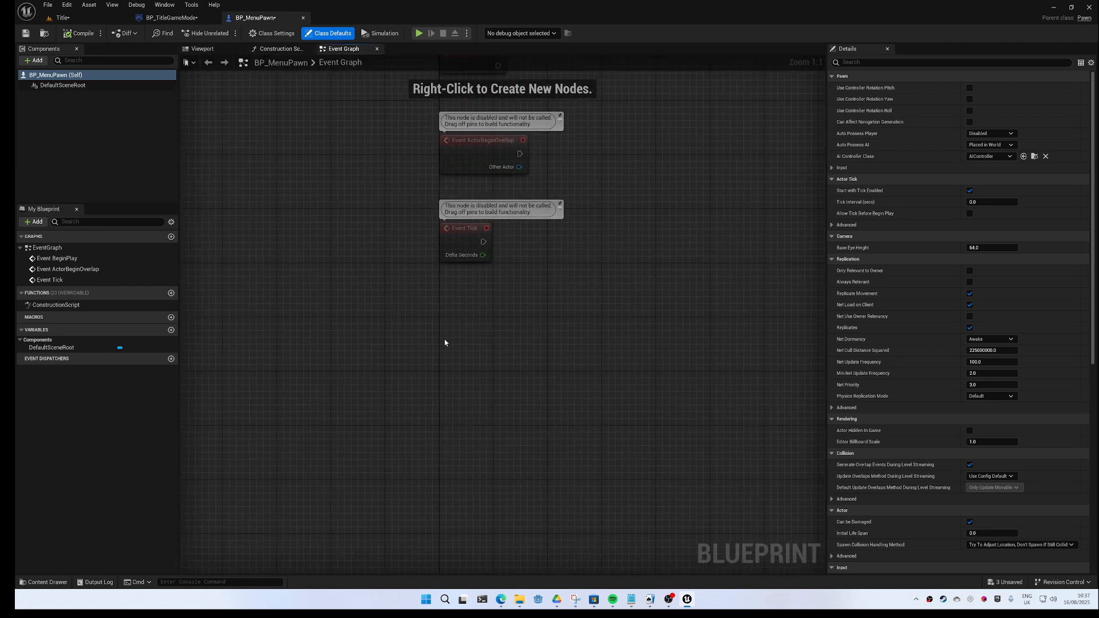
{"action": "right_click", "coordinate": [444, 339]}
{"action": "type", "text": "ke"}
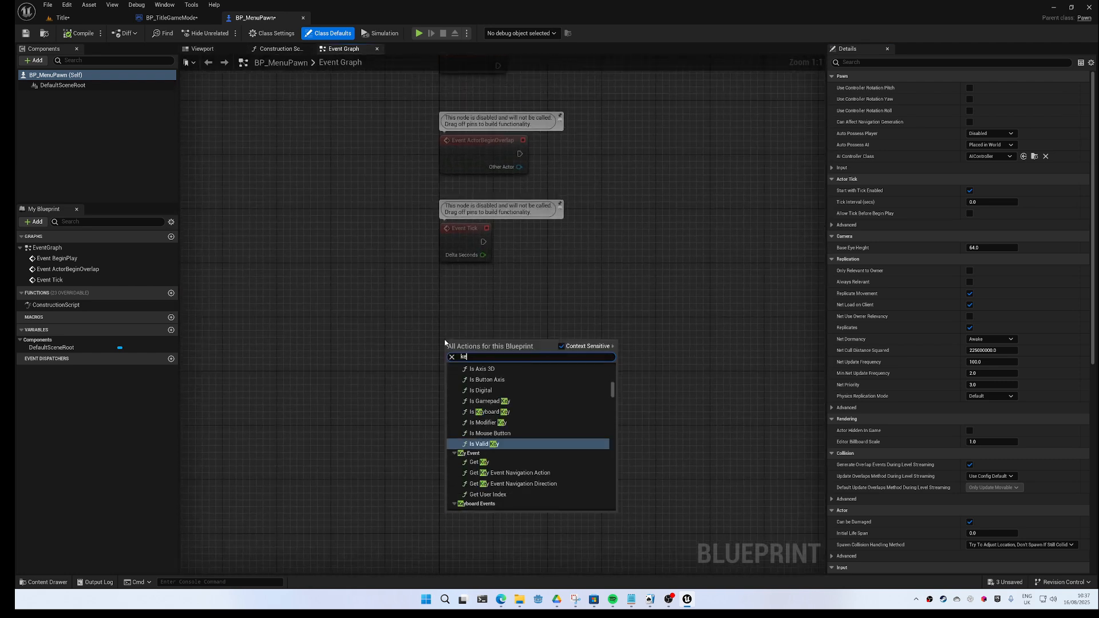
{"action": "type", "text": "y p"}
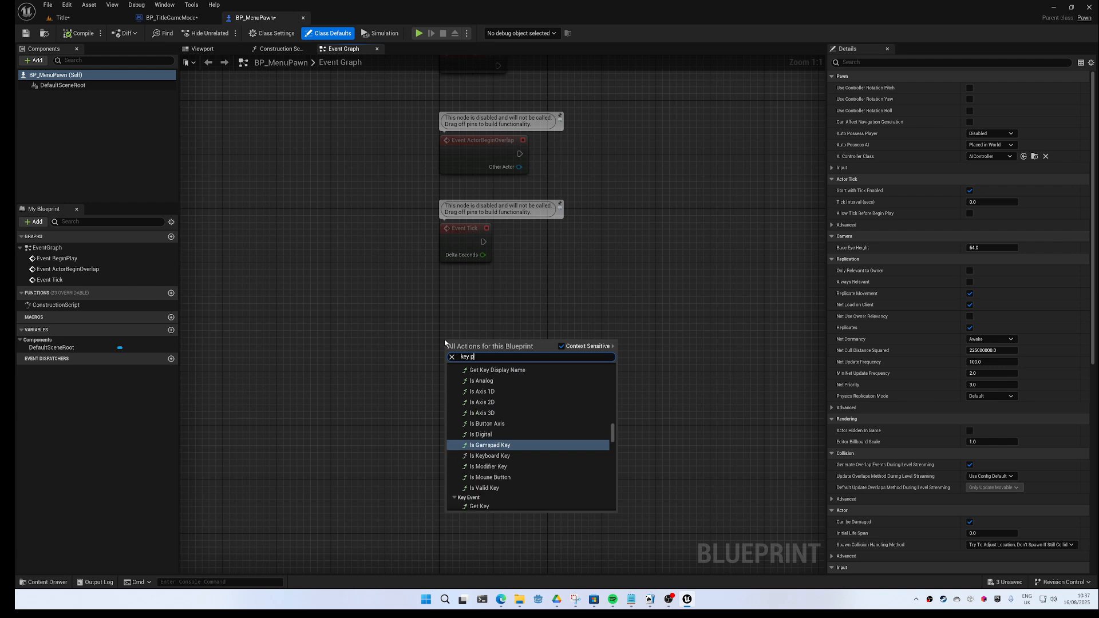
{"action": "type", "text": "res"}
{"action": "key", "text": "BackSpace"}
{"action": "key", "text": "BackSpace"}
{"action": "key", "text": "BackSpace"}
{"action": "key", "text": "BackSpace"}
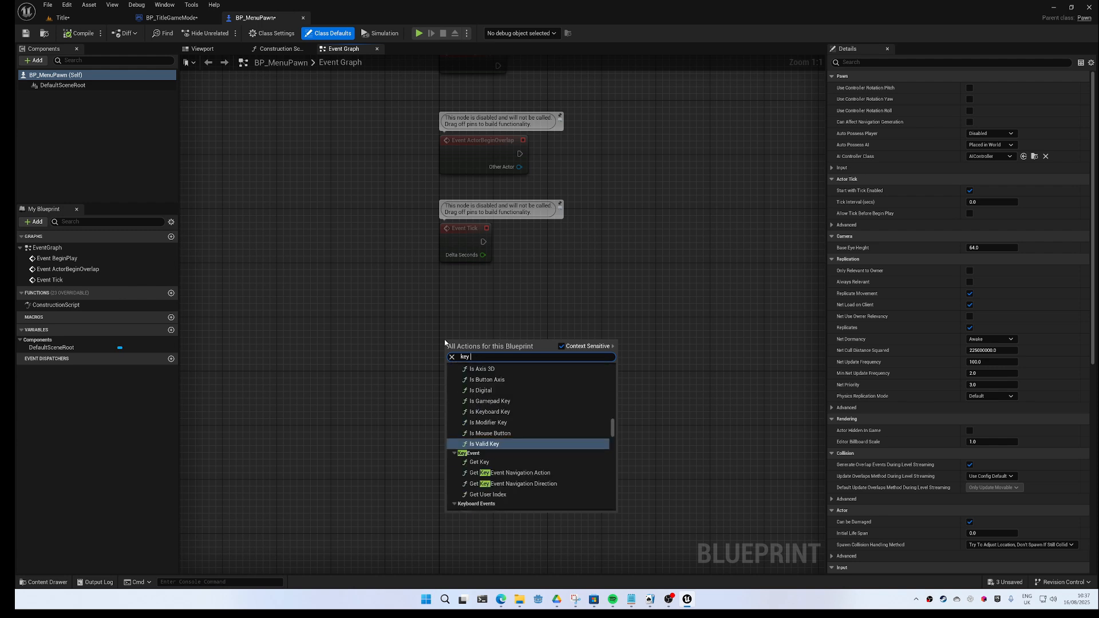
{"action": "key", "text": "BackSpace"}
{"action": "key", "text": "BackSpace"}
{"action": "key", "text": "BackSpace"}
{"action": "type", "text": "an"}
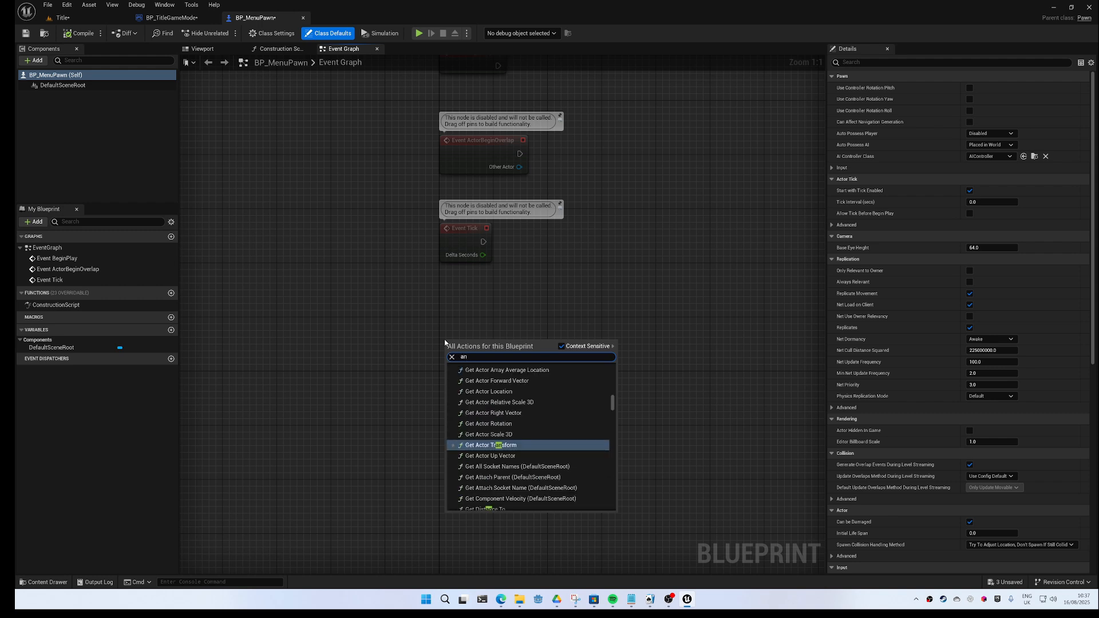
{"action": "type", "text": "y"}
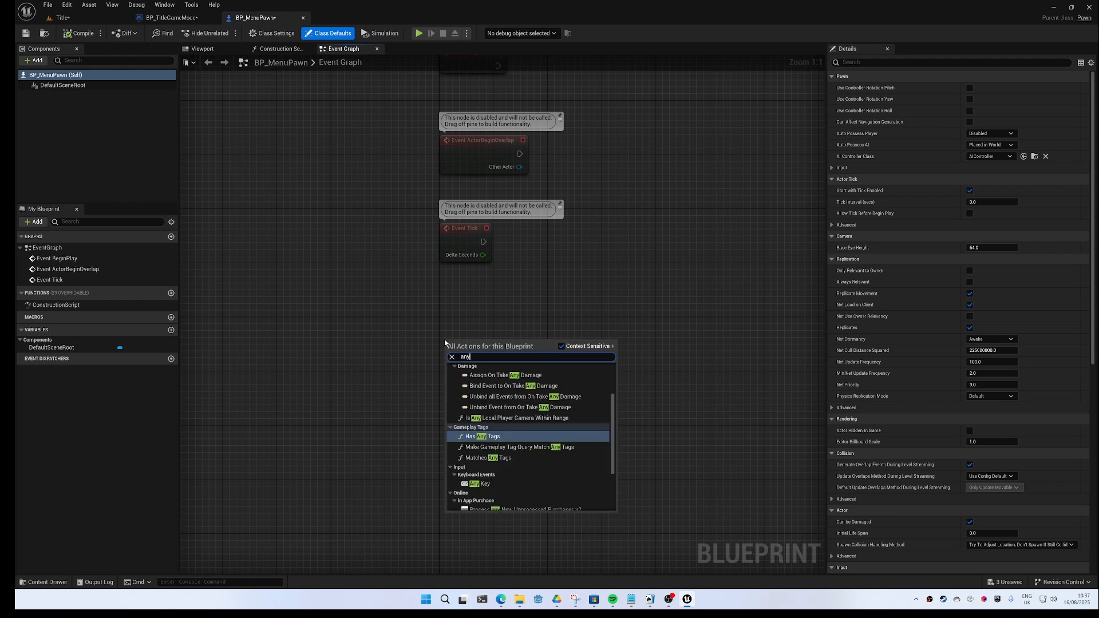
{"action": "left_click", "coordinate": [481, 483]}
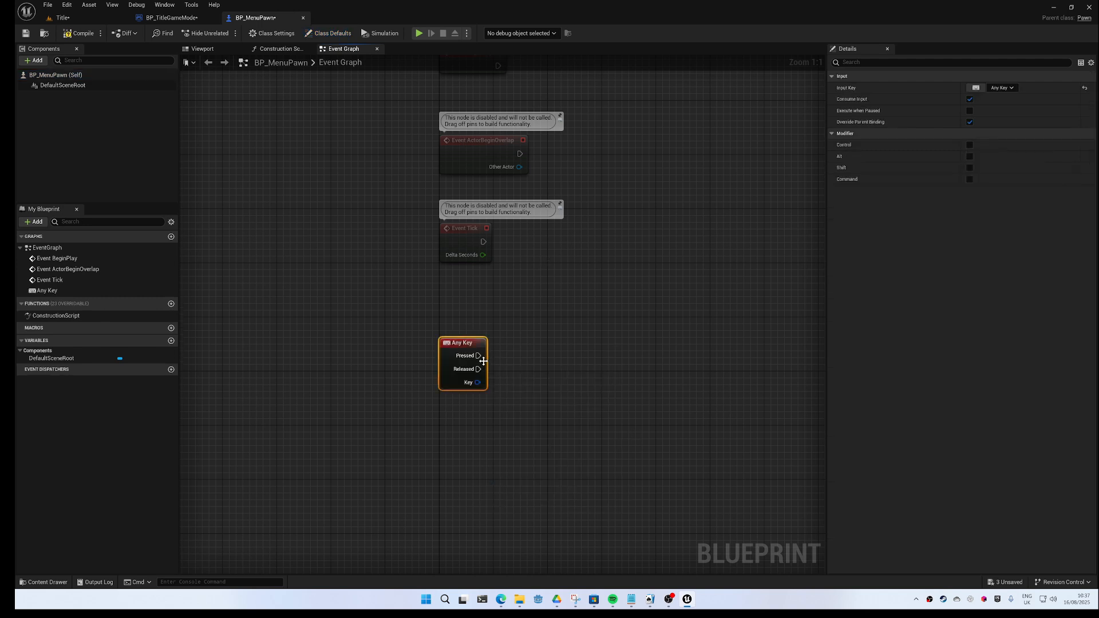
Connect the Any Key event's Pressed output to a new Open Level (by Name) node with Level Name MainLevel
{"action": "left_click_drag", "start_coordinate": [484, 361], "coordinate": [554, 352]}
{"action": "type", "text": "Open leve"}
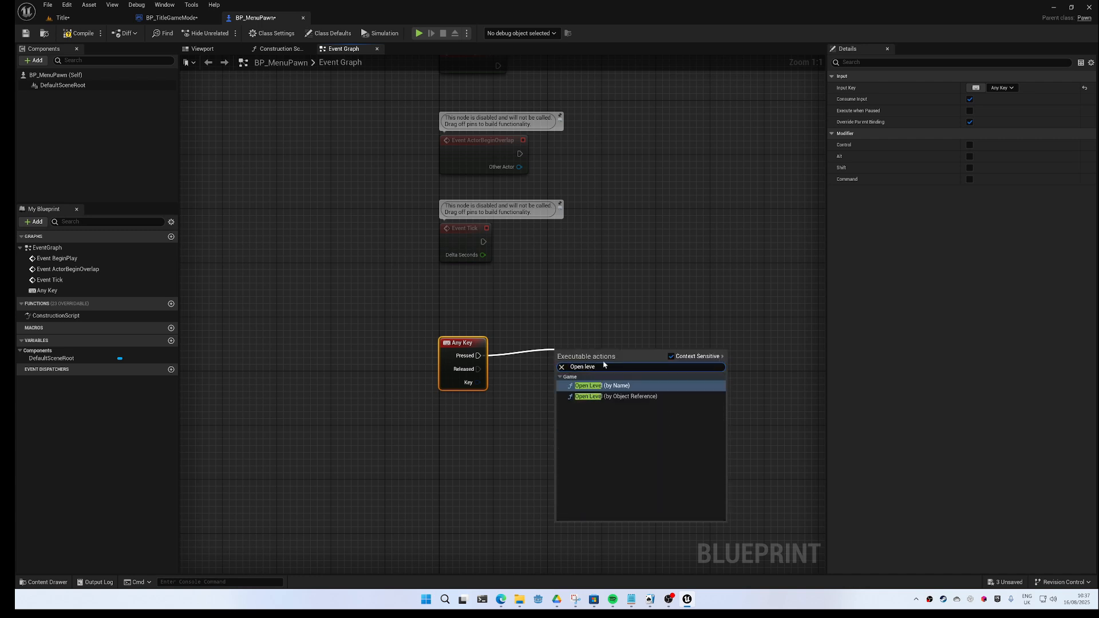
{"action": "key", "text": "Return"}
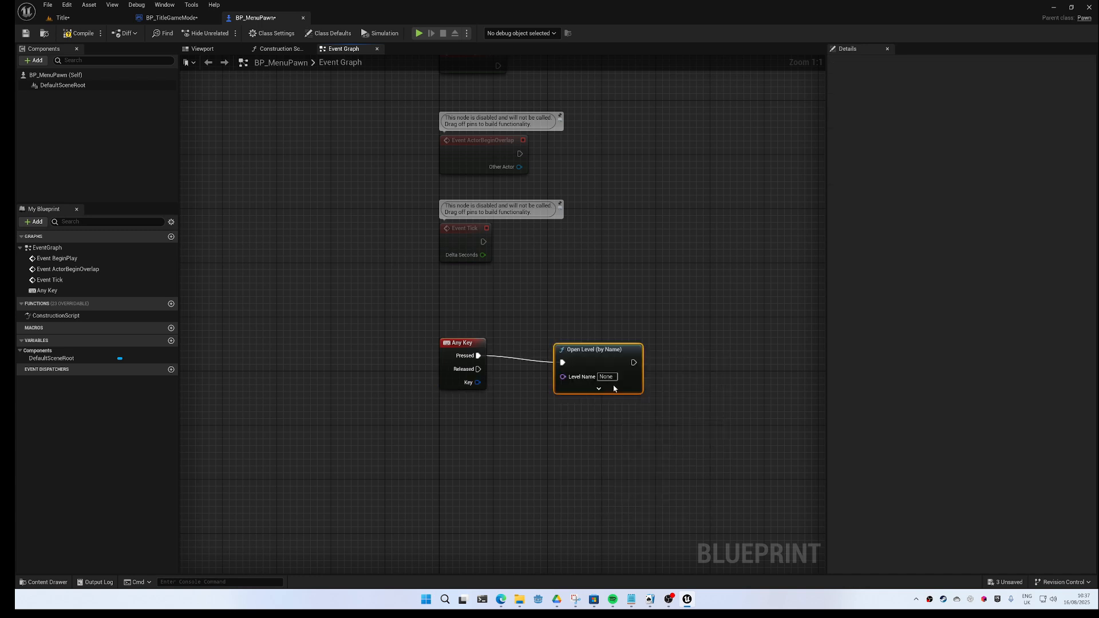
{"action": "left_click", "coordinate": [606, 377]}
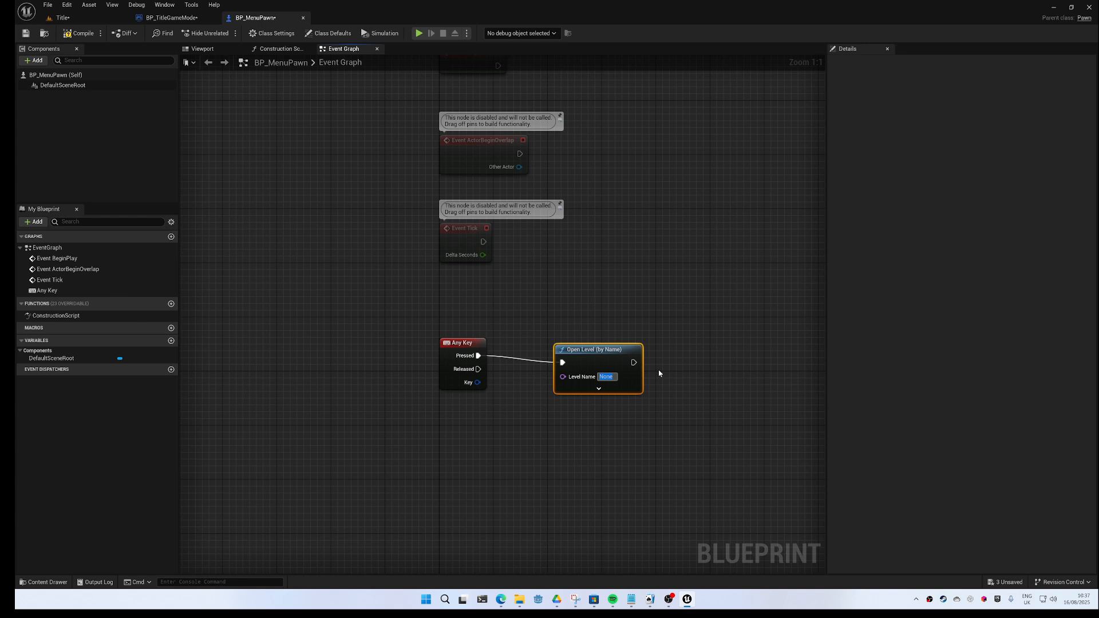
{"action": "type", "text": "MainLevel"}
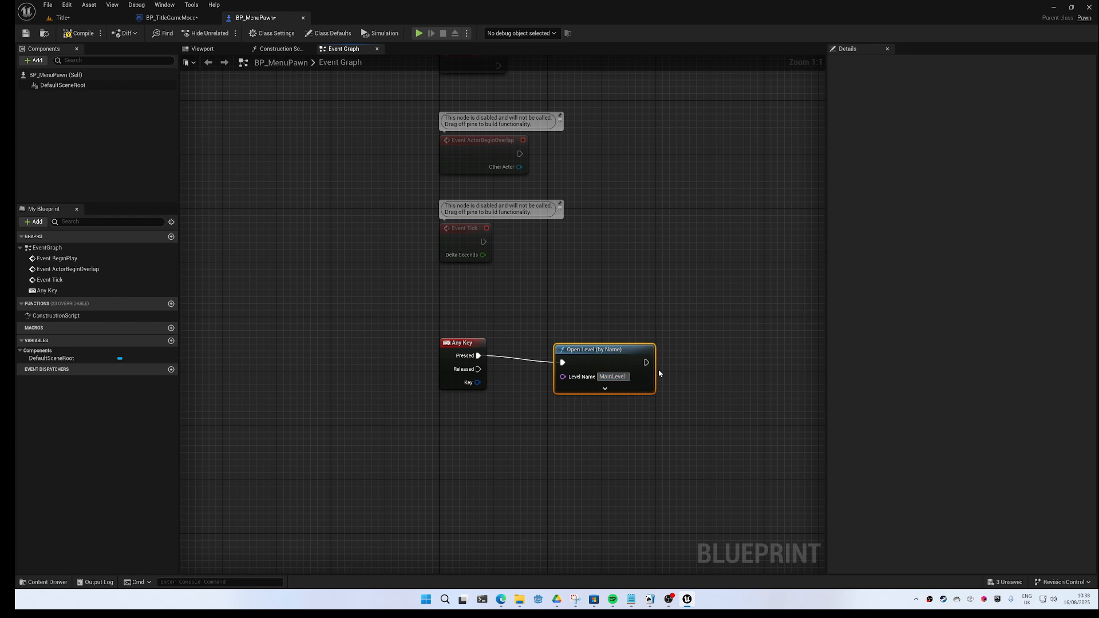
Check the main level's asset name in the Levels folder against the Open Level node's entry
{"action": "key", "text": "ctrl+space"}
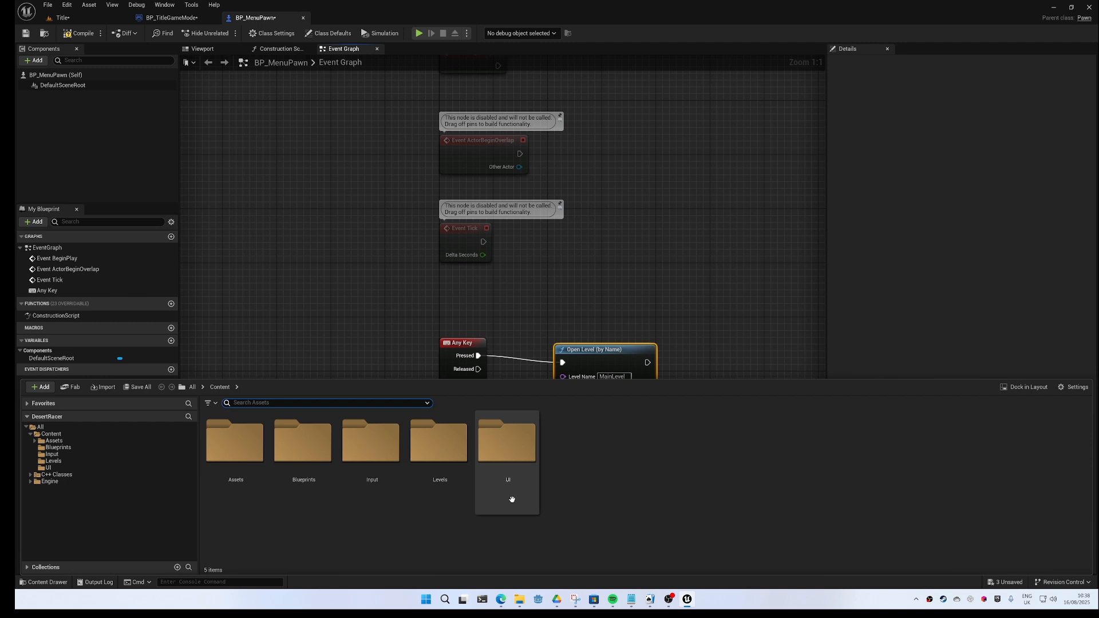
{"action": "double_click", "coordinate": [441, 457]}
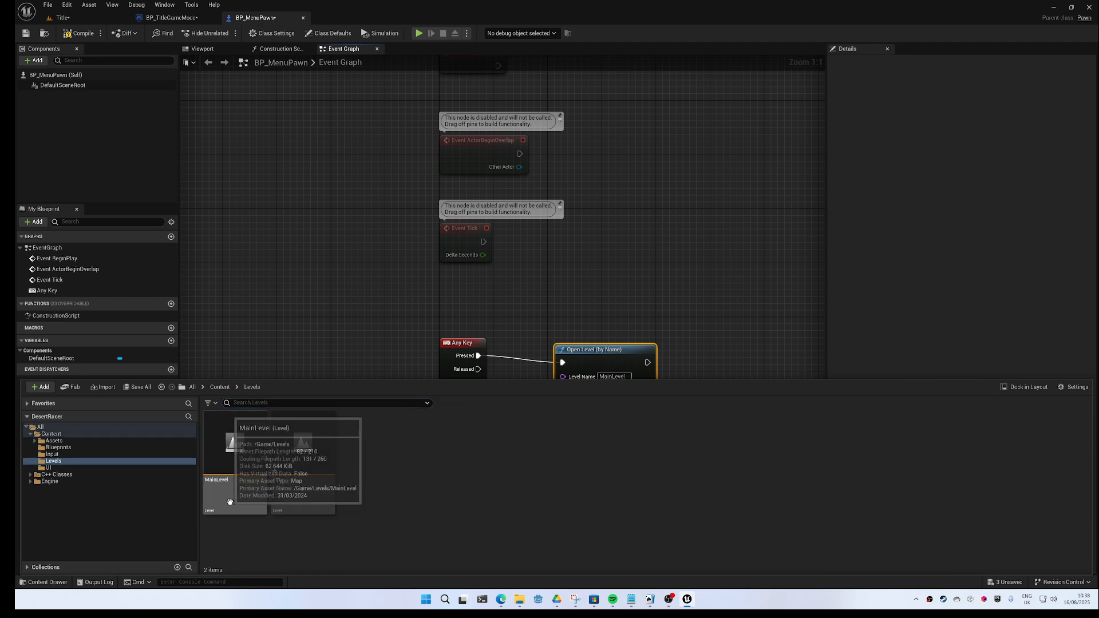
{"action": "left_click", "coordinate": [700, 323]}
Align the Open Level node with the Any Key event, and compile and save BP_MenuPawn
{"action": "left_click_drag", "start_coordinate": [622, 355], "coordinate": [609, 348]}
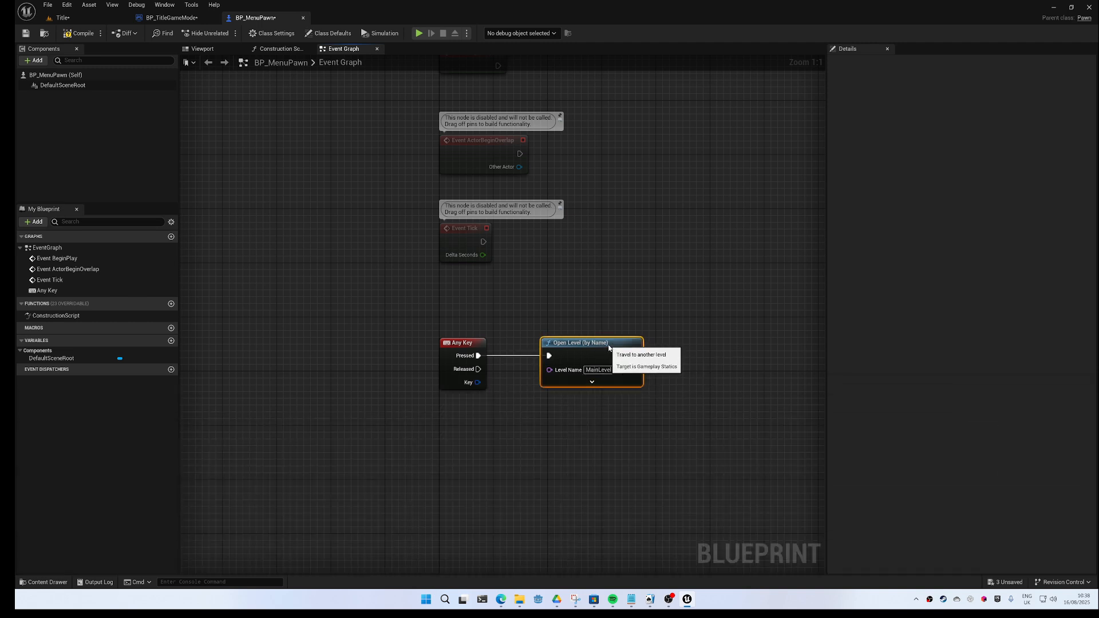
{"action": "left_click", "coordinate": [638, 162]}
{"action": "left_click", "coordinate": [80, 32]}
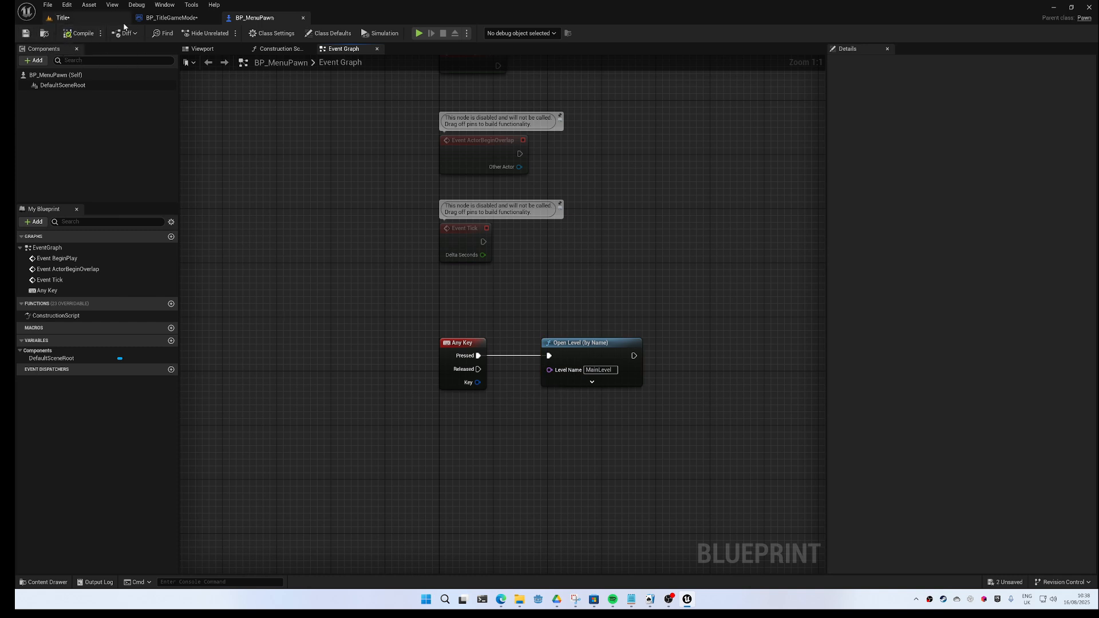
Set BP_TitleGameMode's Default Pawn Class to BP_MenuPawn, and compile and save the blueprint
{"action": "left_click", "coordinate": [169, 18]}
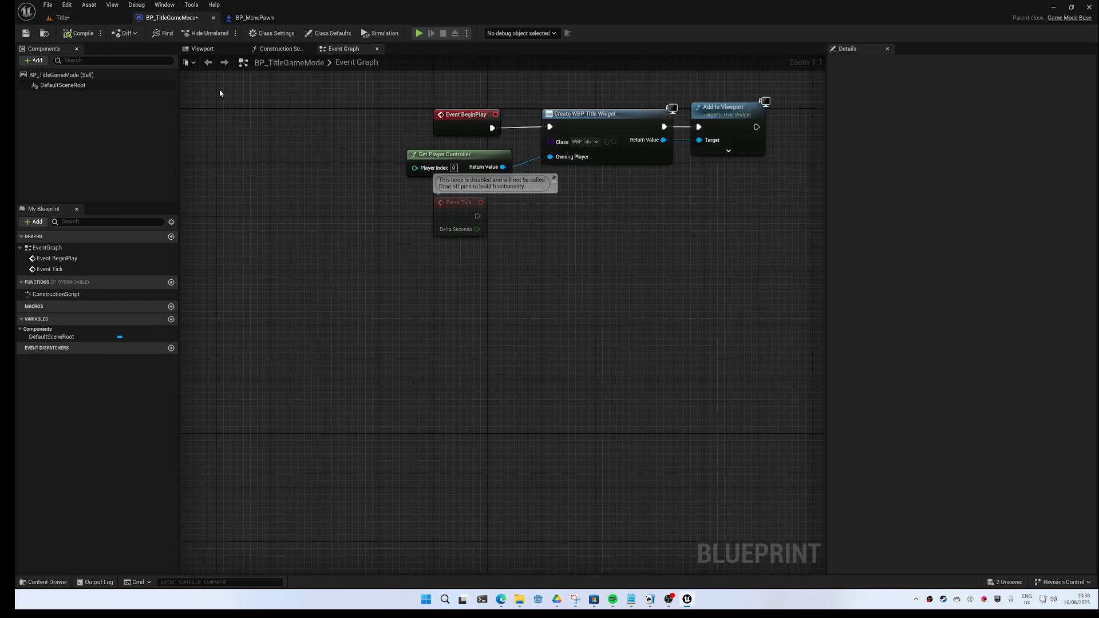
{"action": "left_click", "coordinate": [243, 50]}
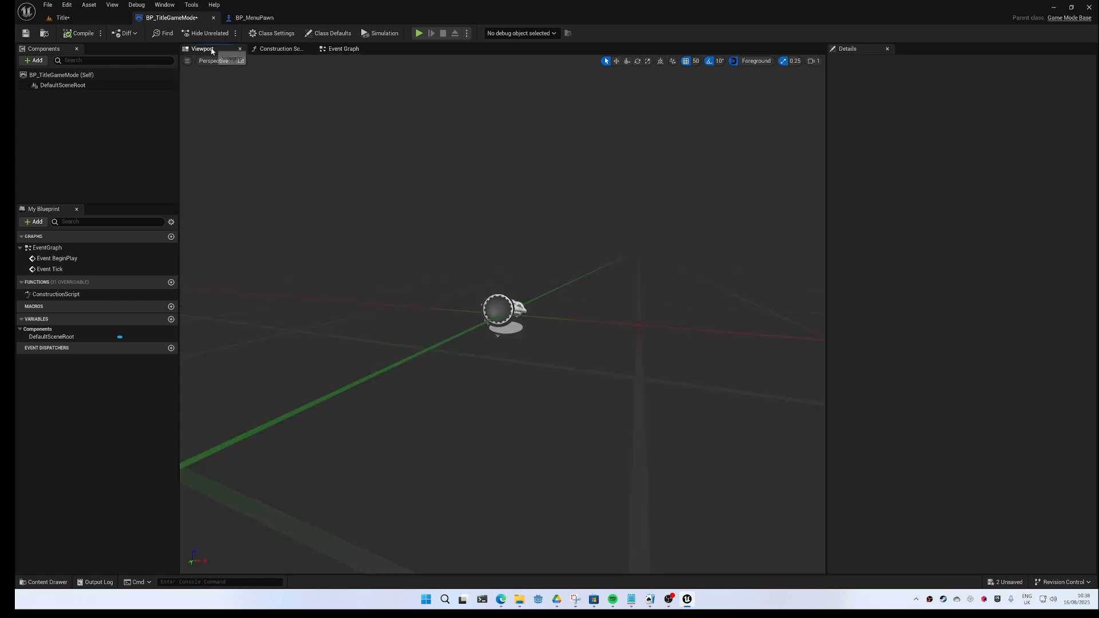
{"action": "left_click", "coordinate": [60, 75]}
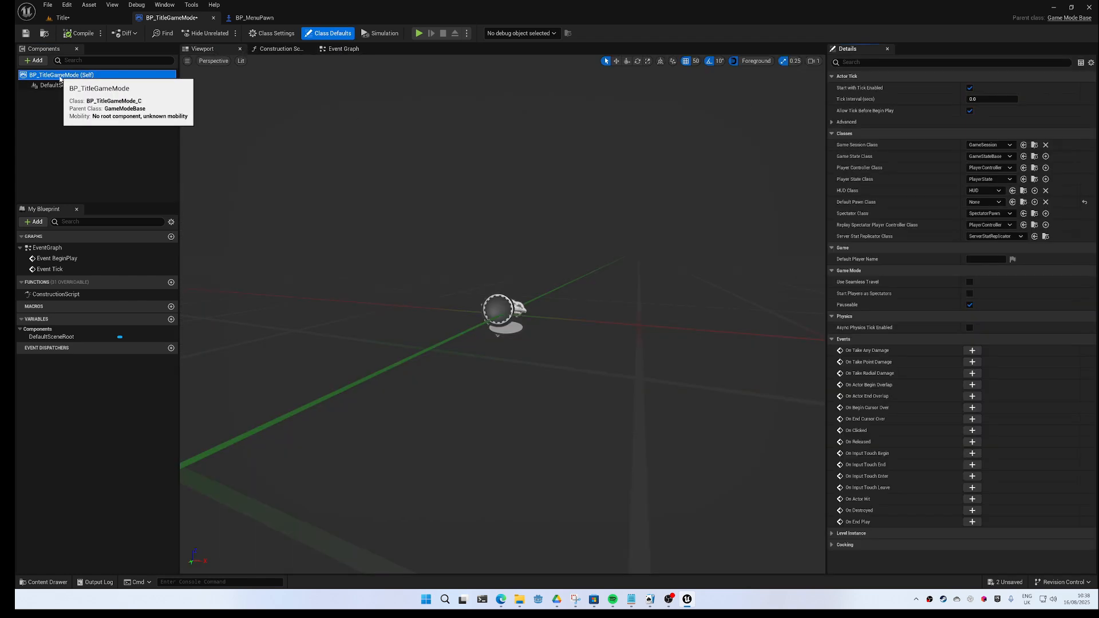
{"action": "left_click", "coordinate": [984, 202]}
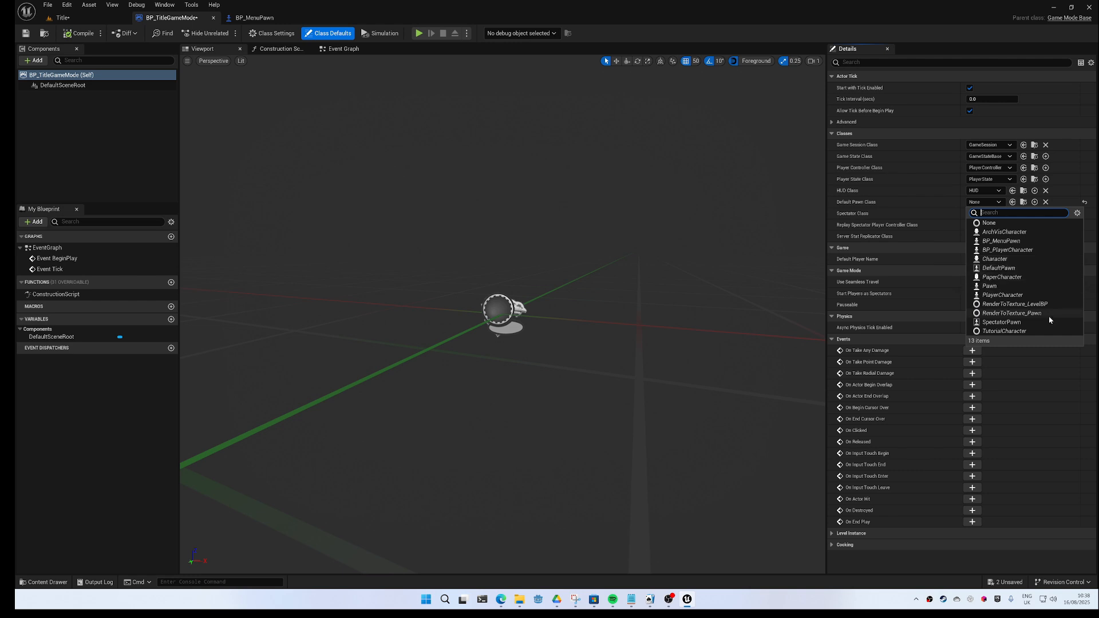
{"action": "left_click", "coordinate": [1013, 241]}
{"action": "left_click", "coordinate": [75, 33]}
{"action": "left_click", "coordinate": [26, 33]}
Play the Title level to test starting the game with any key, and stop the simulation
{"action": "left_click", "coordinate": [75, 18]}
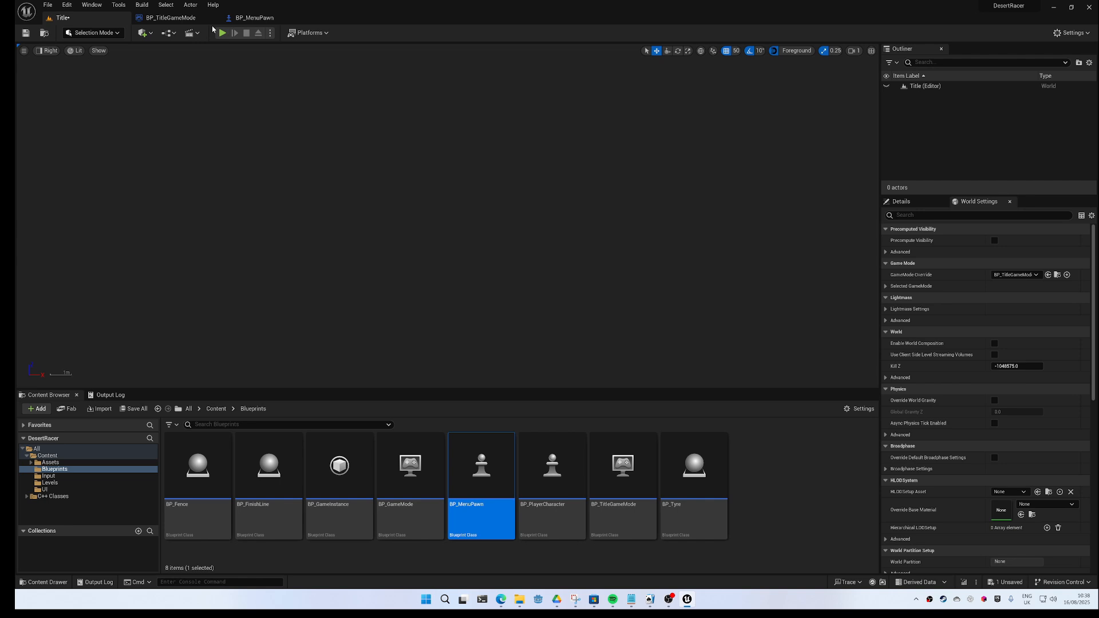
{"action": "left_click", "coordinate": [222, 33]}
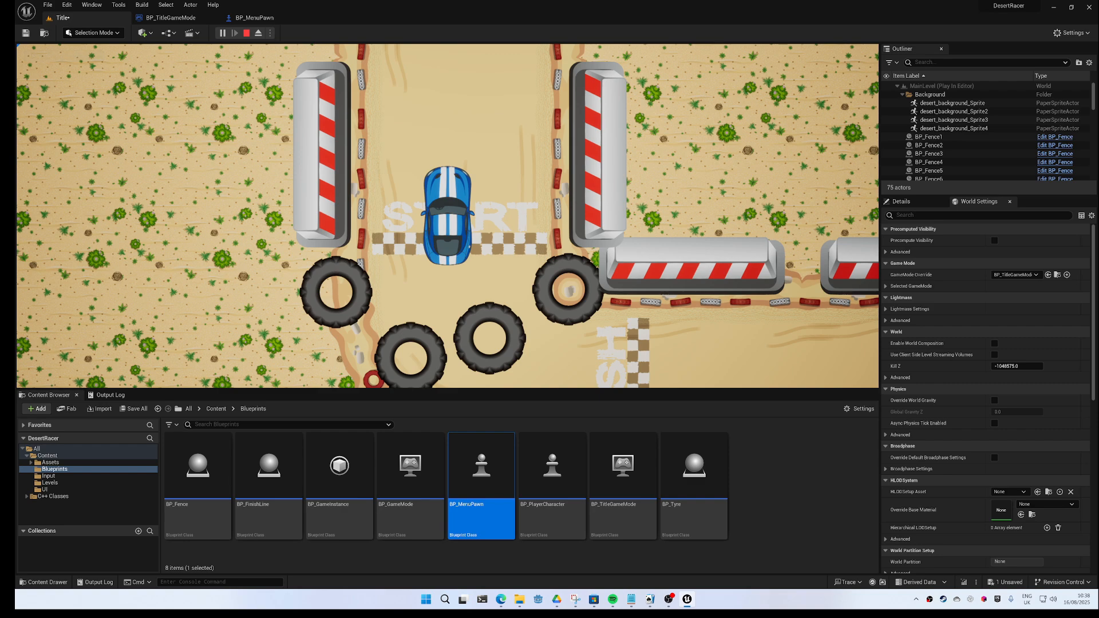
{"action": "key", "text": "Escape"}
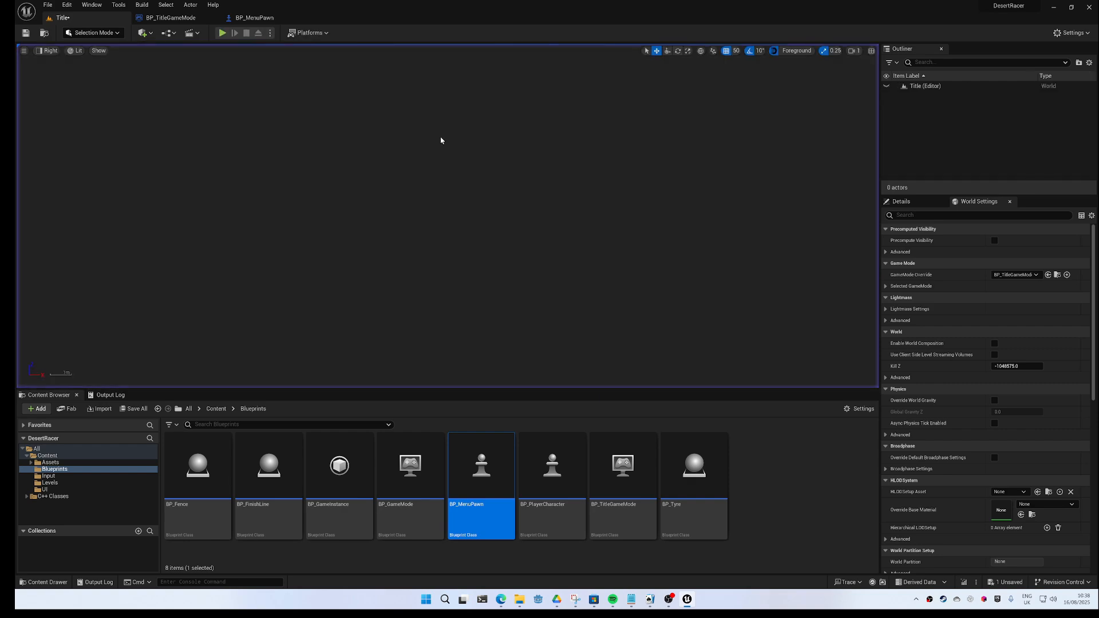